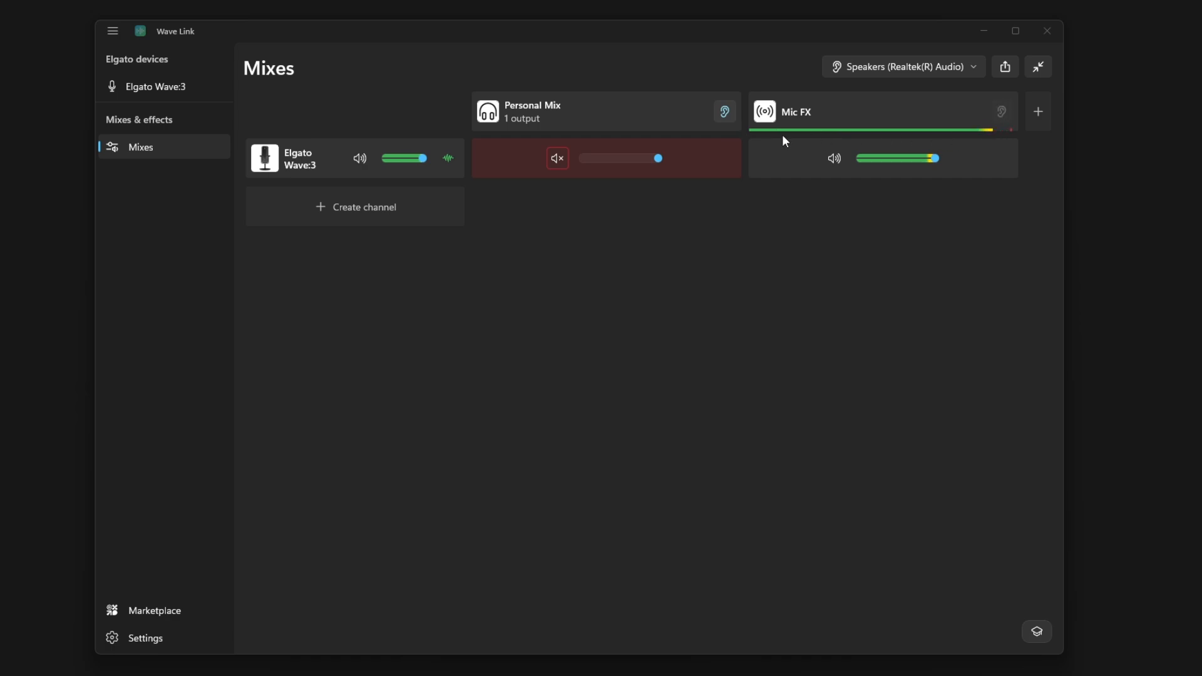
Step: Add empty Game and Music channels to the mixer
click(325, 210)
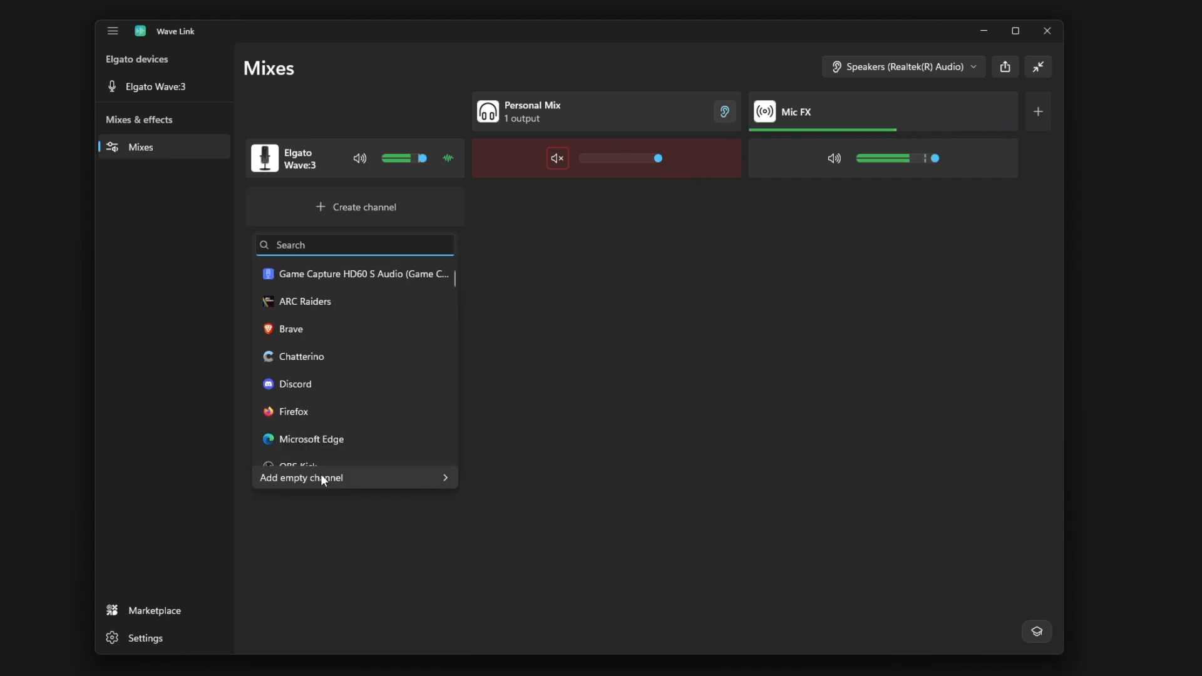
mouse_move(398, 474)
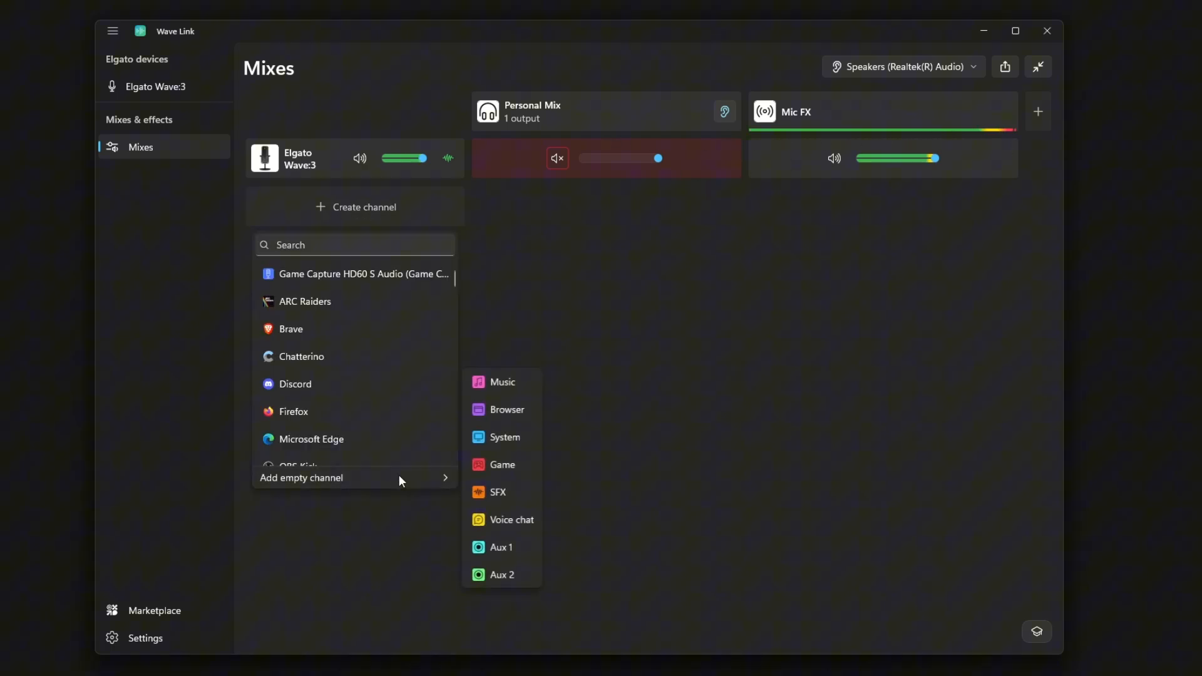
click(498, 463)
click(318, 254)
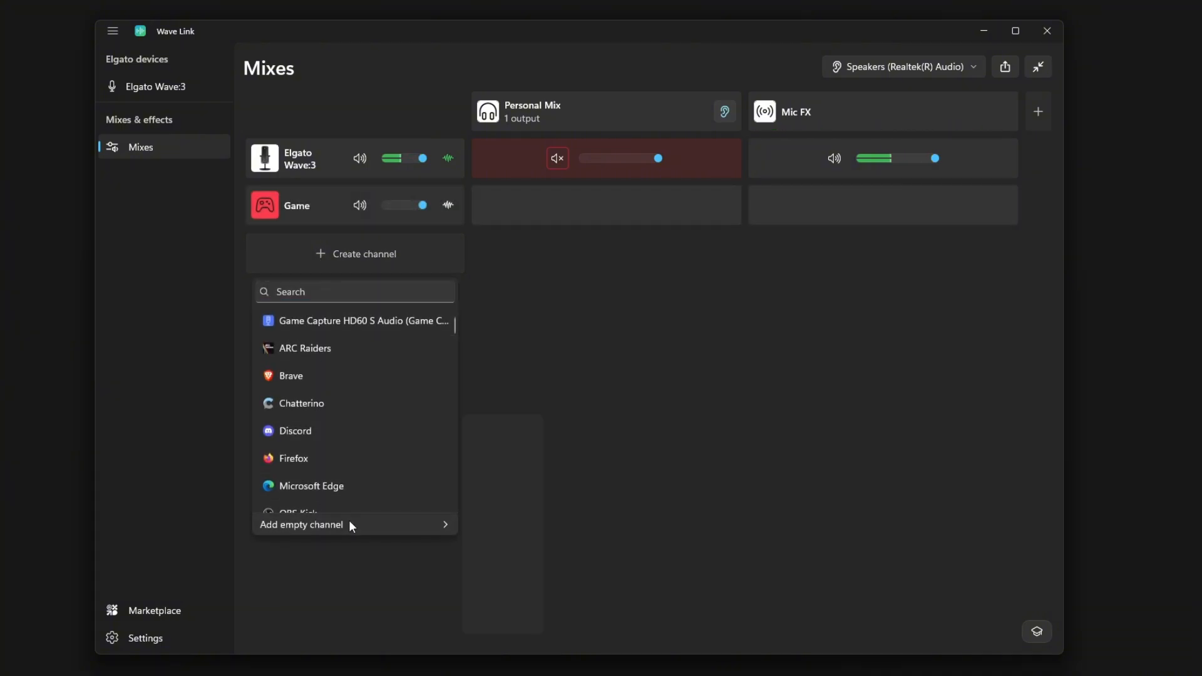
mouse_move(337, 522)
click(511, 427)
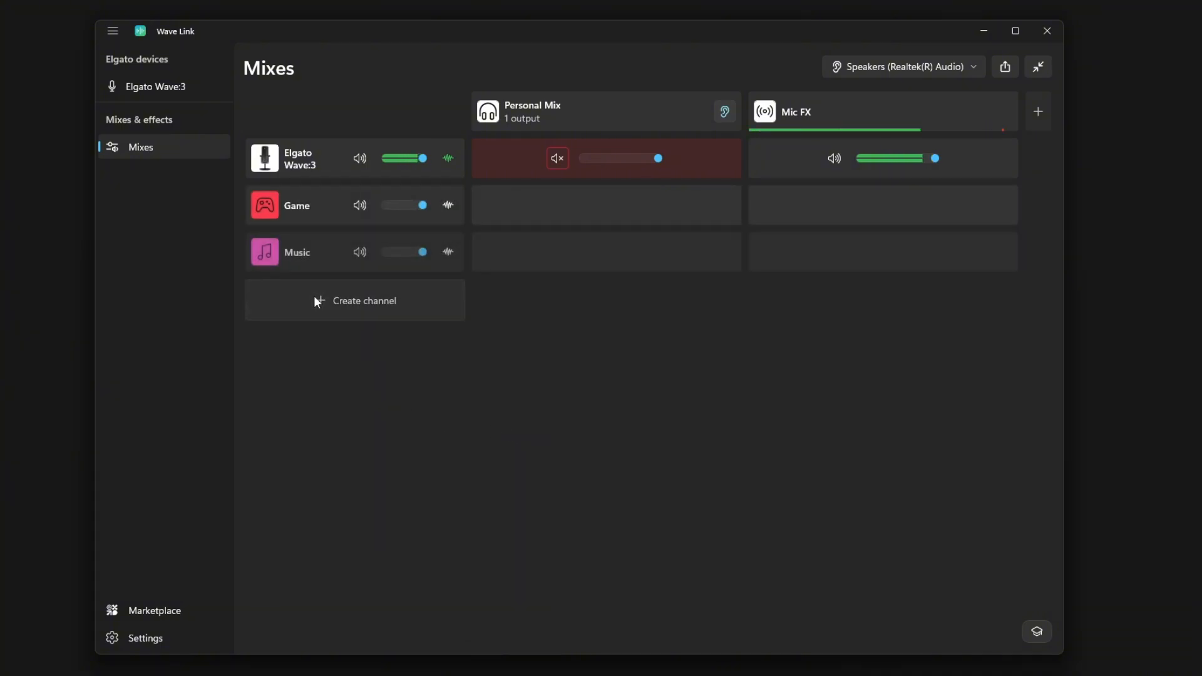
Step: Add empty Voice chat and SFX channels to the mixer
click(316, 299)
mouse_move(307, 576)
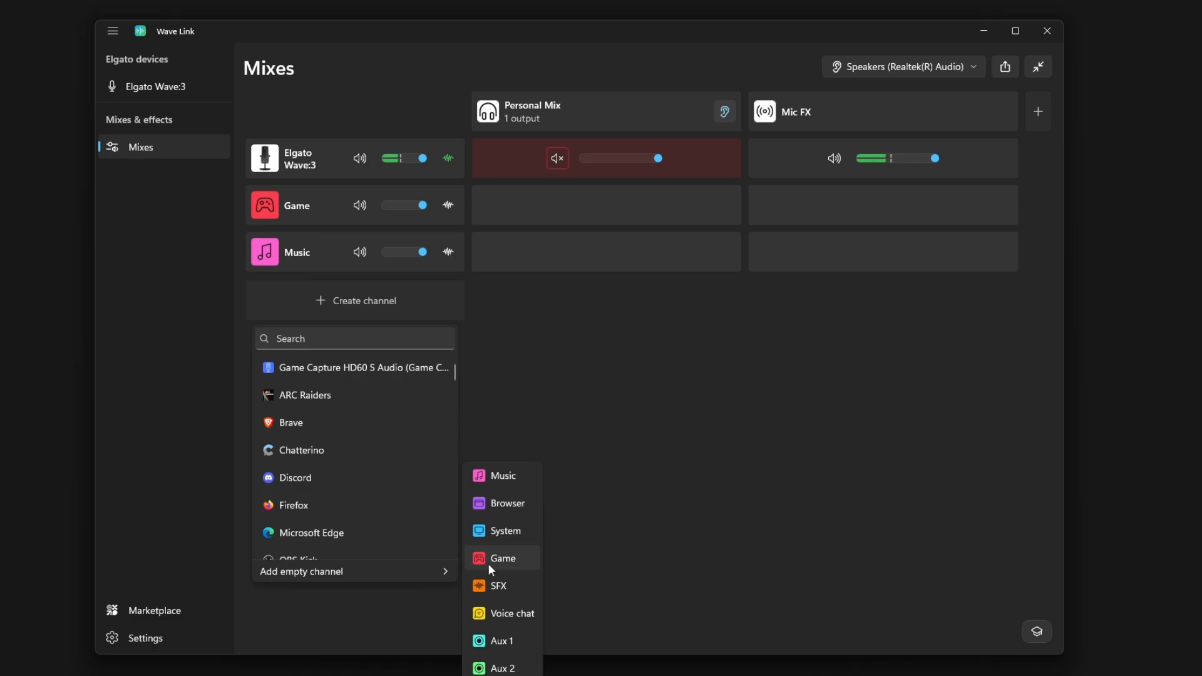
click(507, 612)
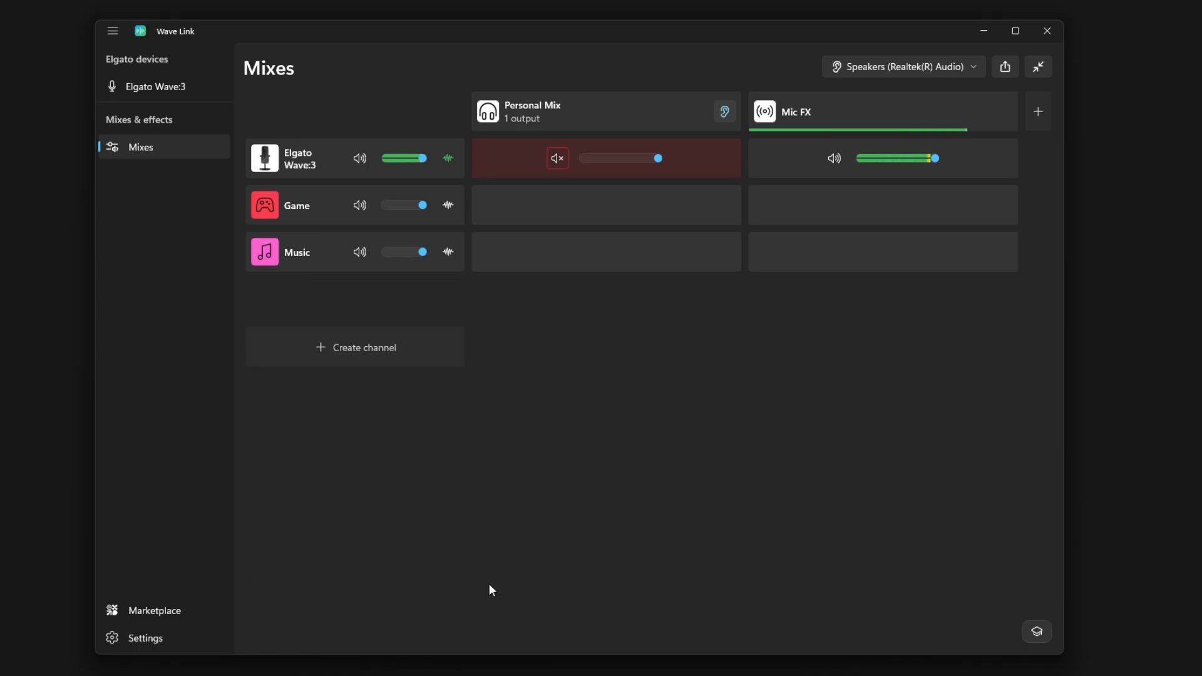
click(320, 345)
mouse_move(343, 617)
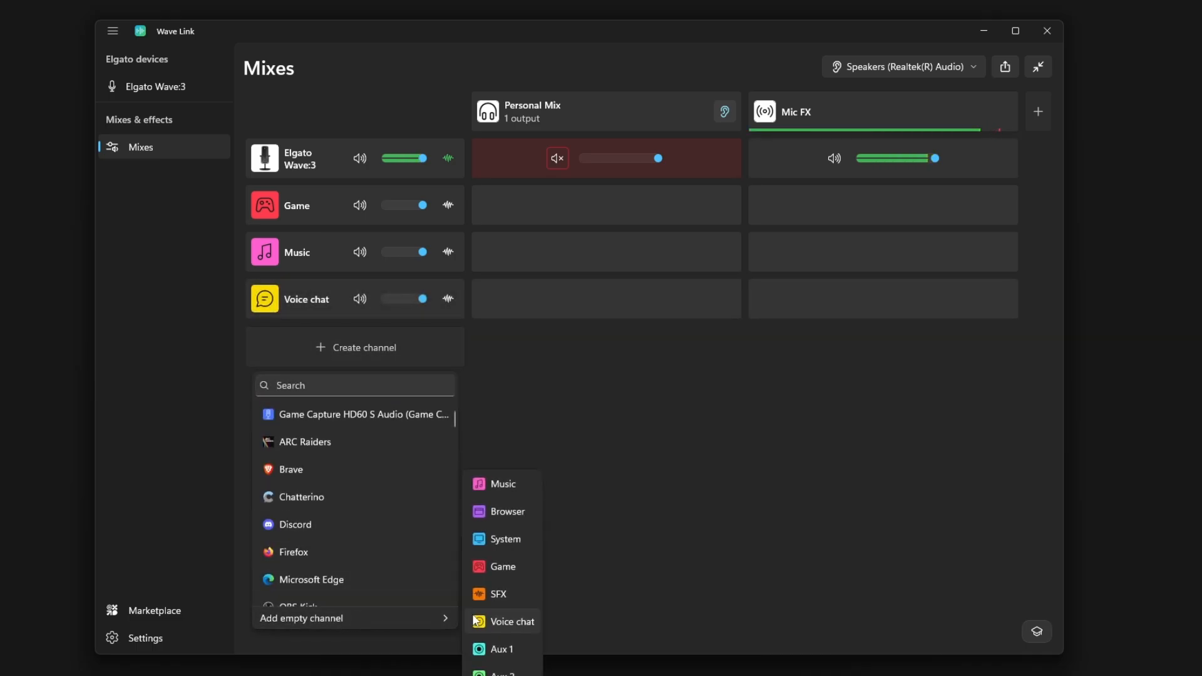
click(504, 595)
Step: Add empty Browser, Aux 1 and Aux 2 channels to the mixer
click(340, 411)
mouse_move(459, 400)
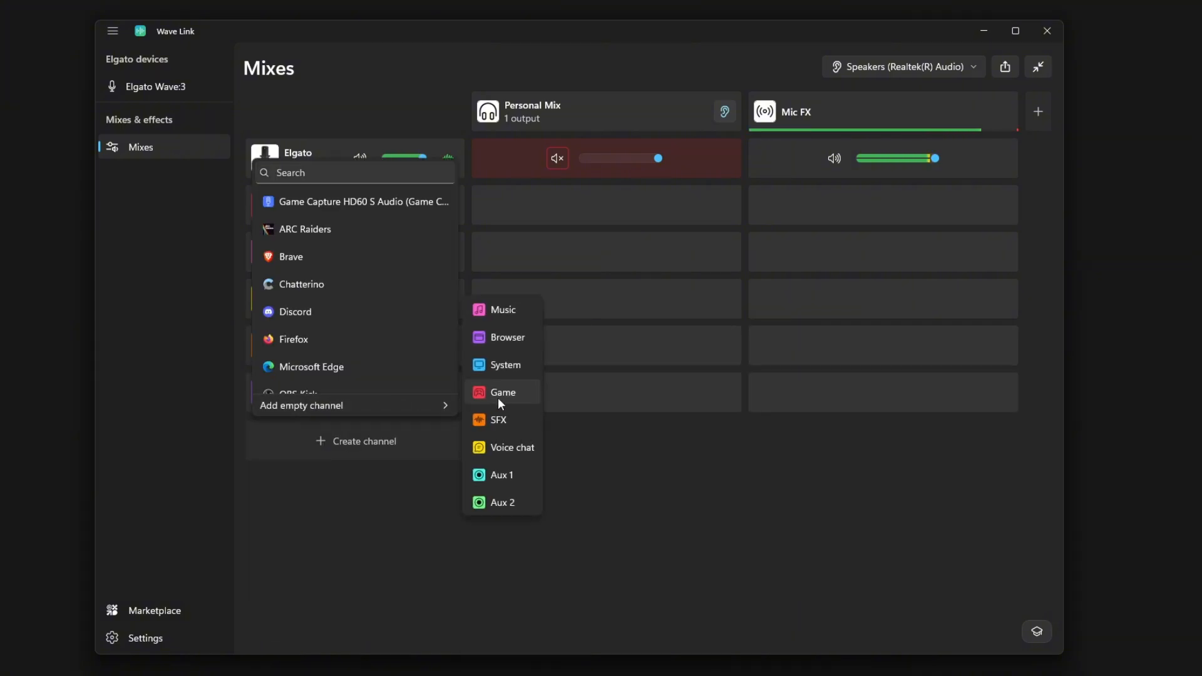
click(506, 476)
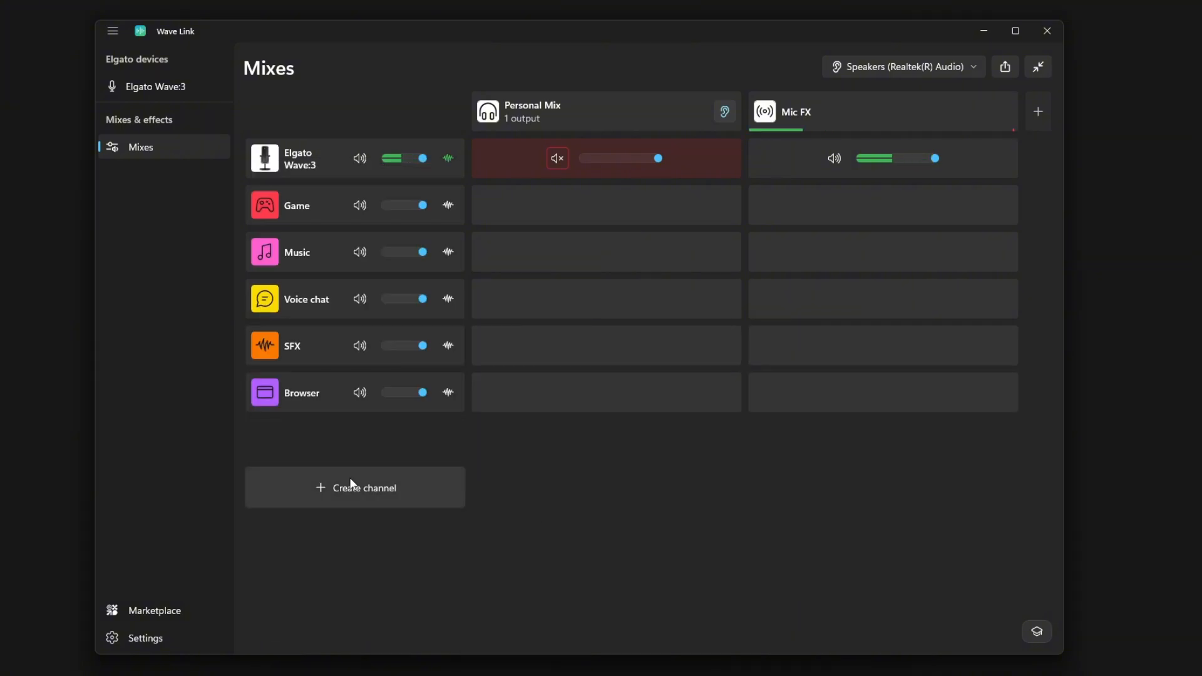
click(318, 487)
mouse_move(392, 456)
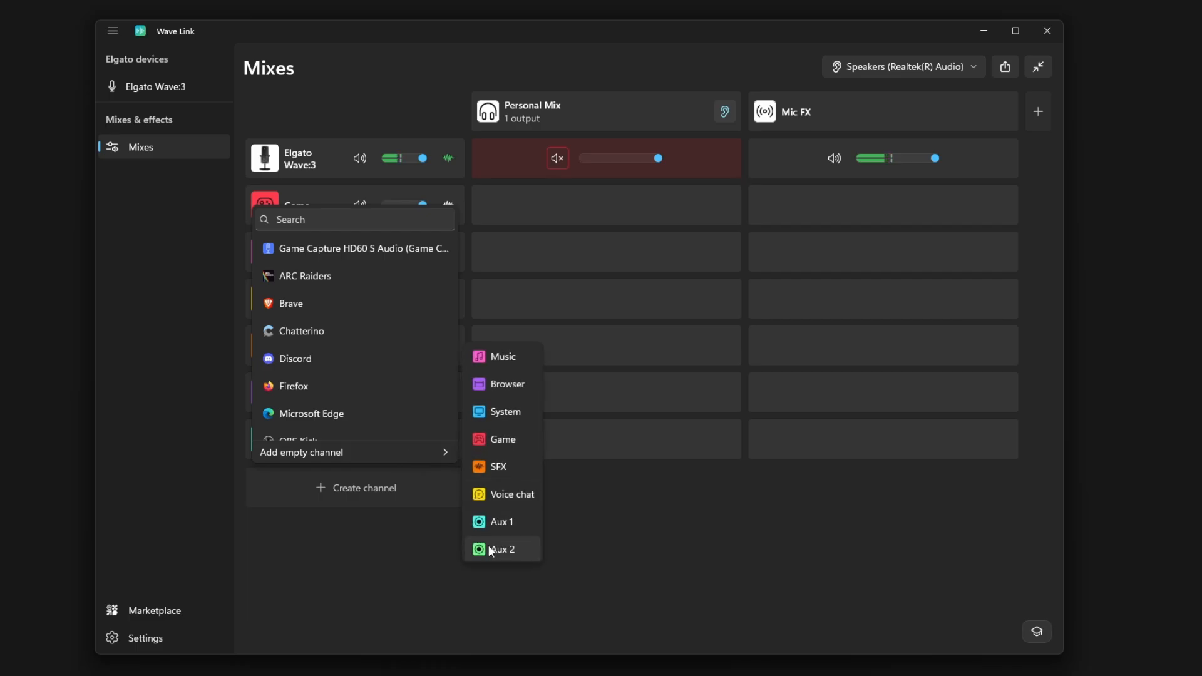
click(489, 546)
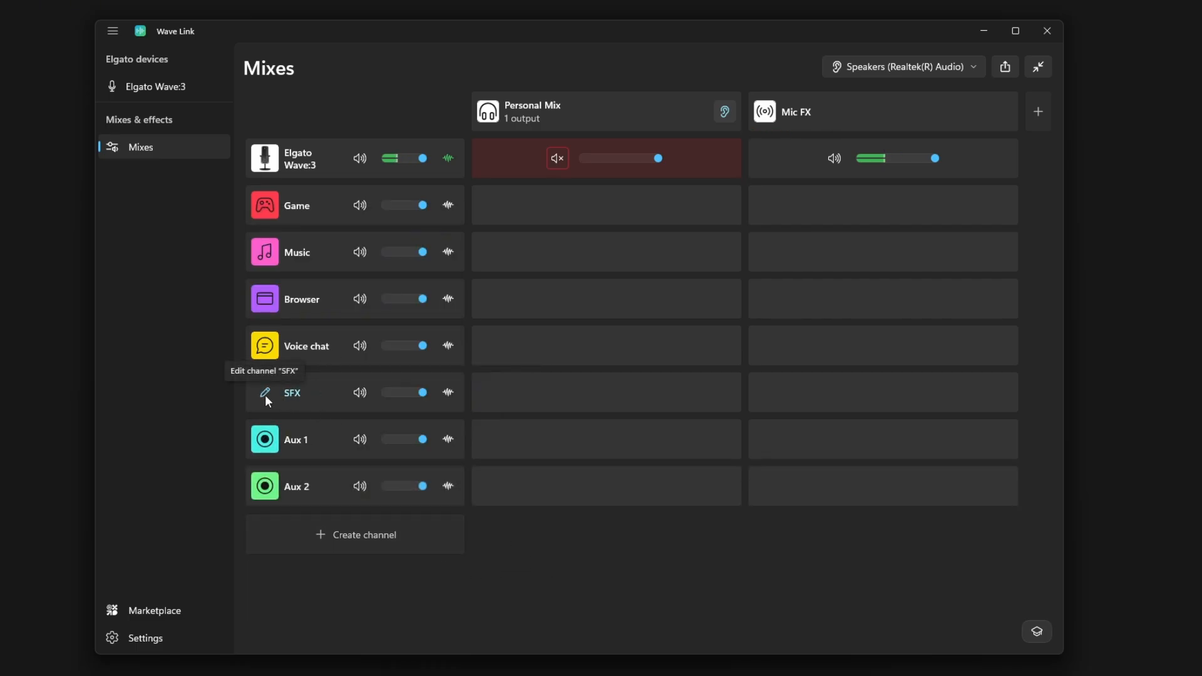
Step: Rename the SFX channel as "Alerts and Redeems"
click(264, 393)
drag(370, 150, 228, 156)
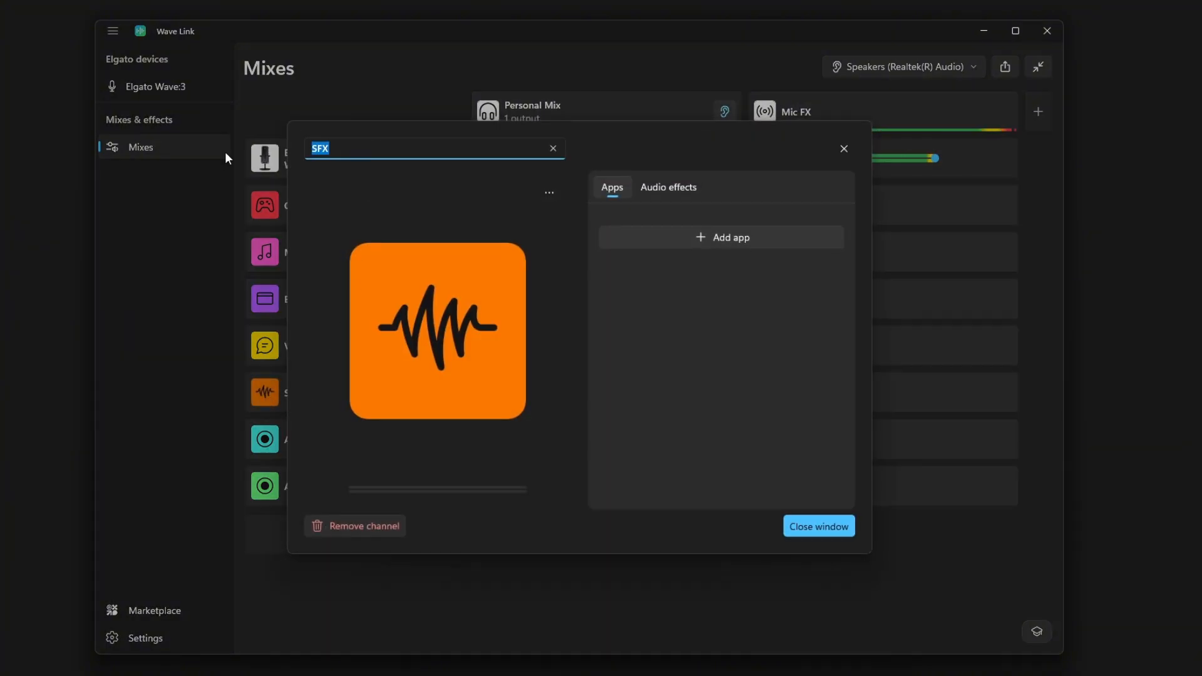
text(Alerts and Redeems)
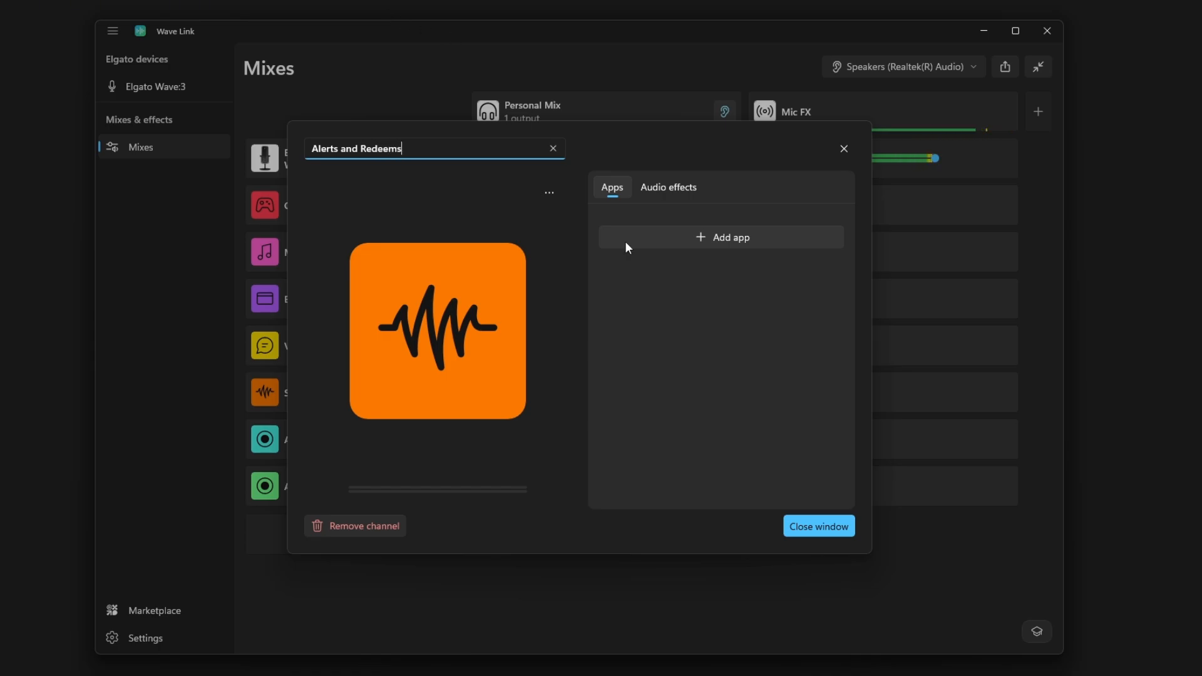
click(834, 524)
Step: Rename the Aux 1 channel as "SFX No VOD"
click(265, 438)
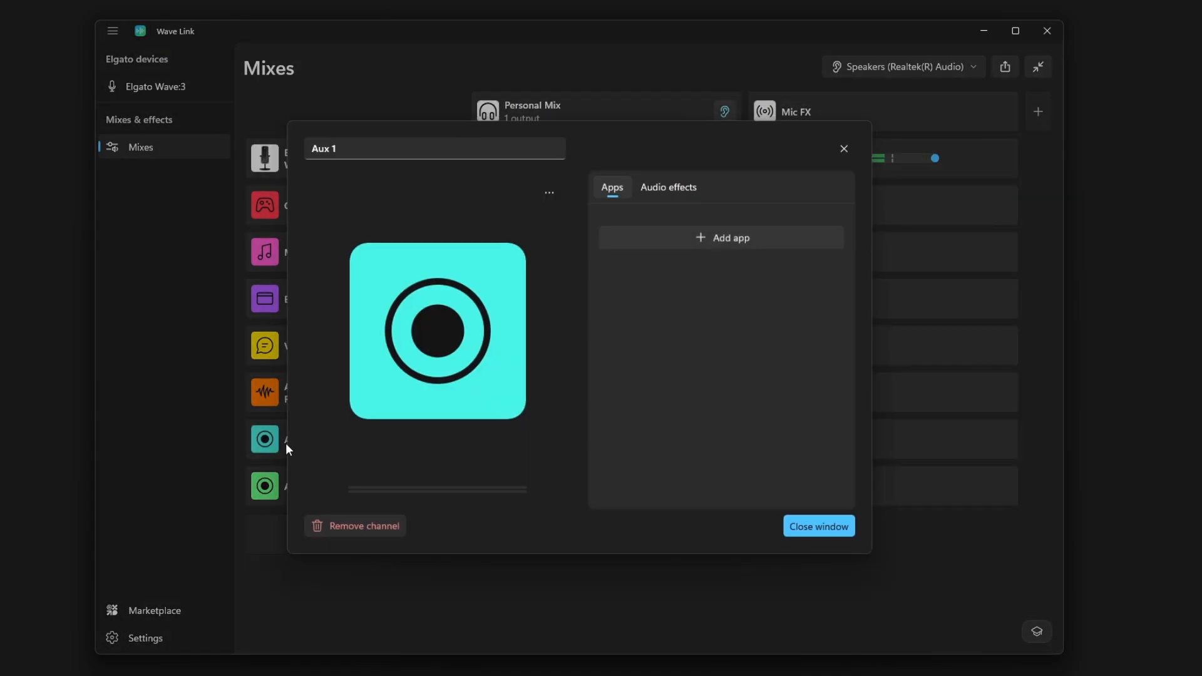
text(SFX)
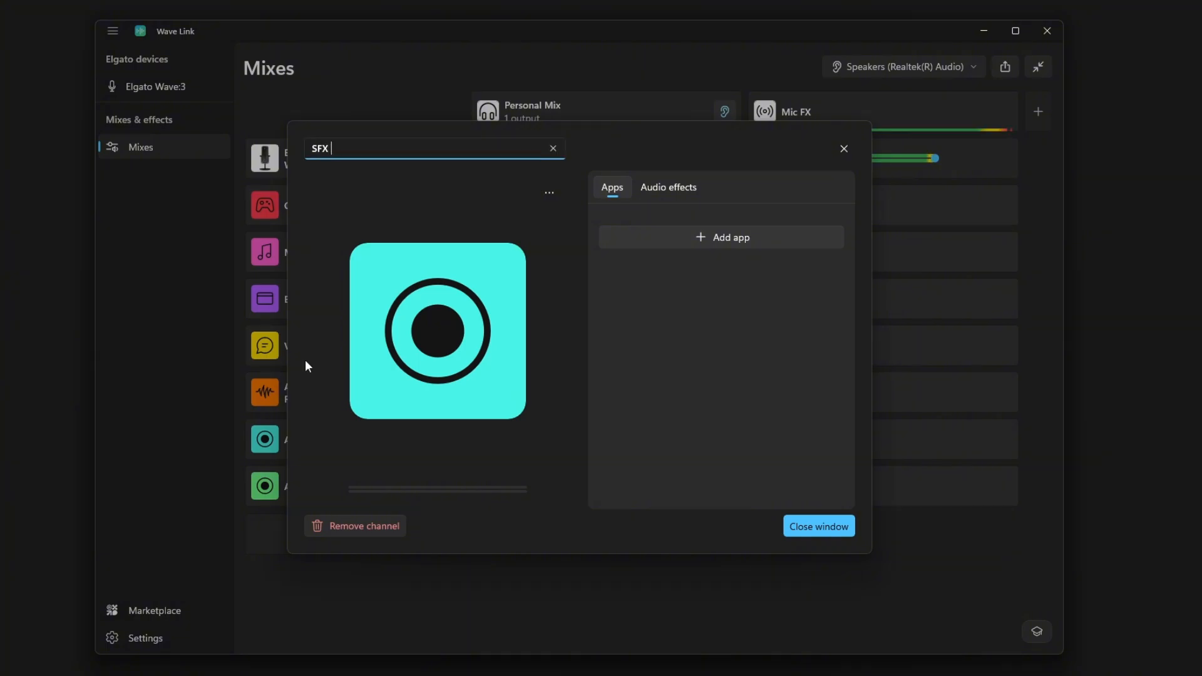
text( No VOD)
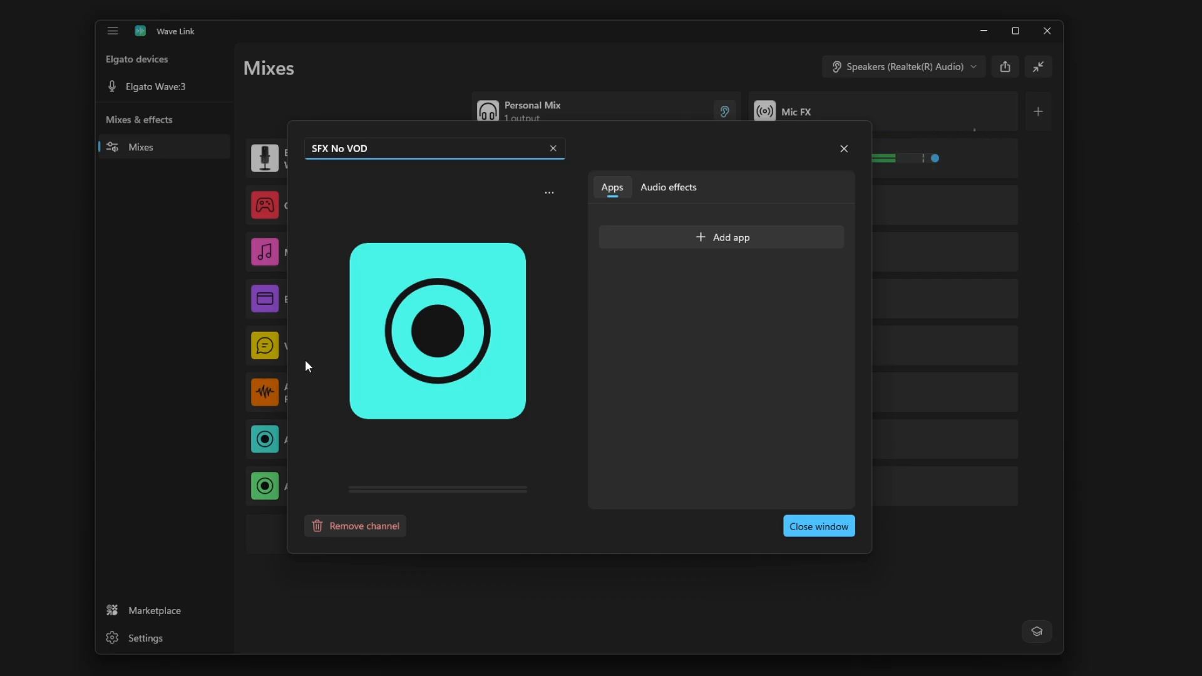
click(806, 527)
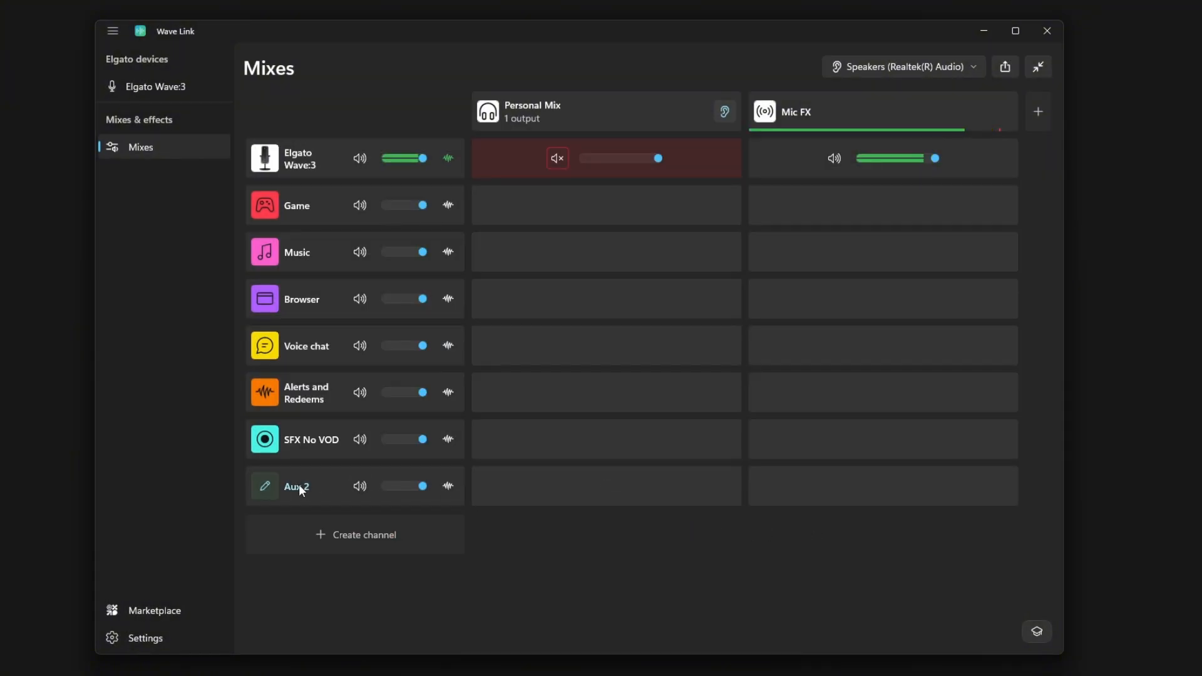
Step: Rename the Aux 2 channel as "OBS Monitor"
click(265, 487)
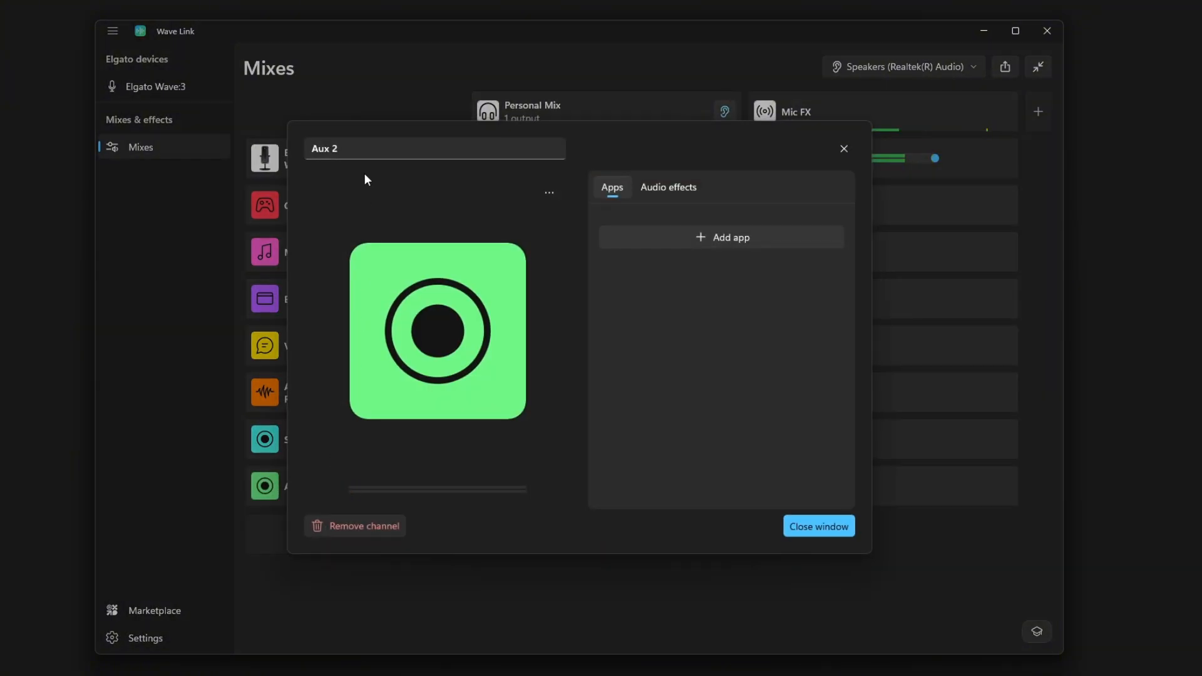
text(OBS Monitor)
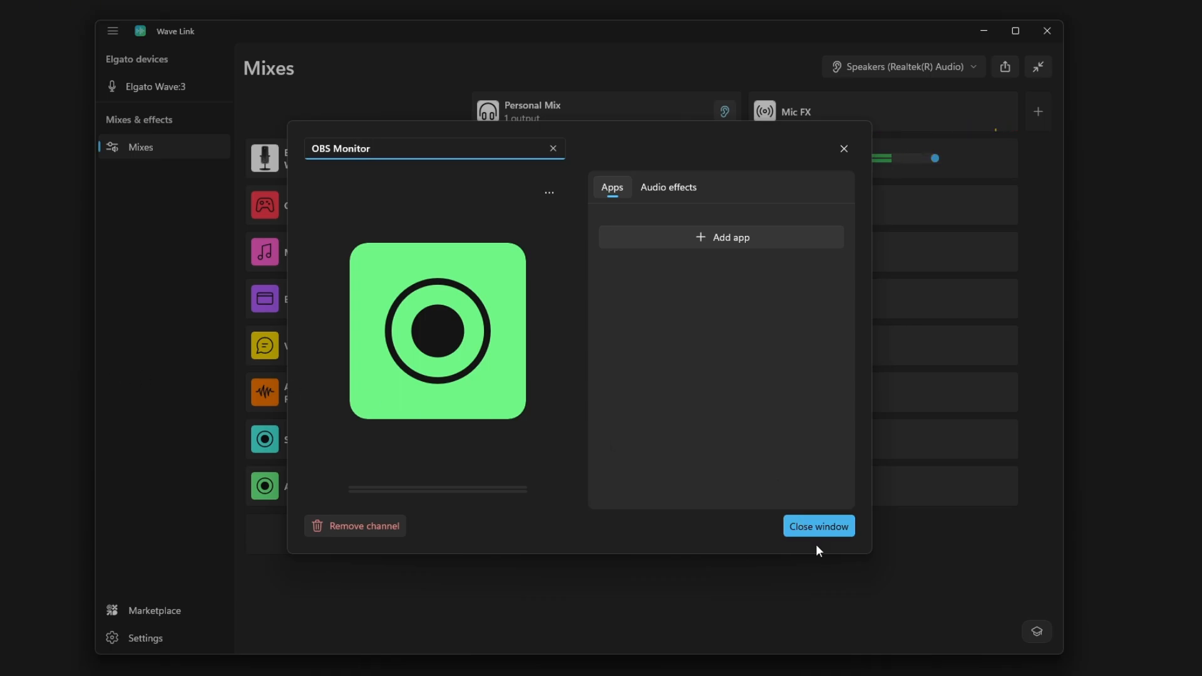
click(826, 528)
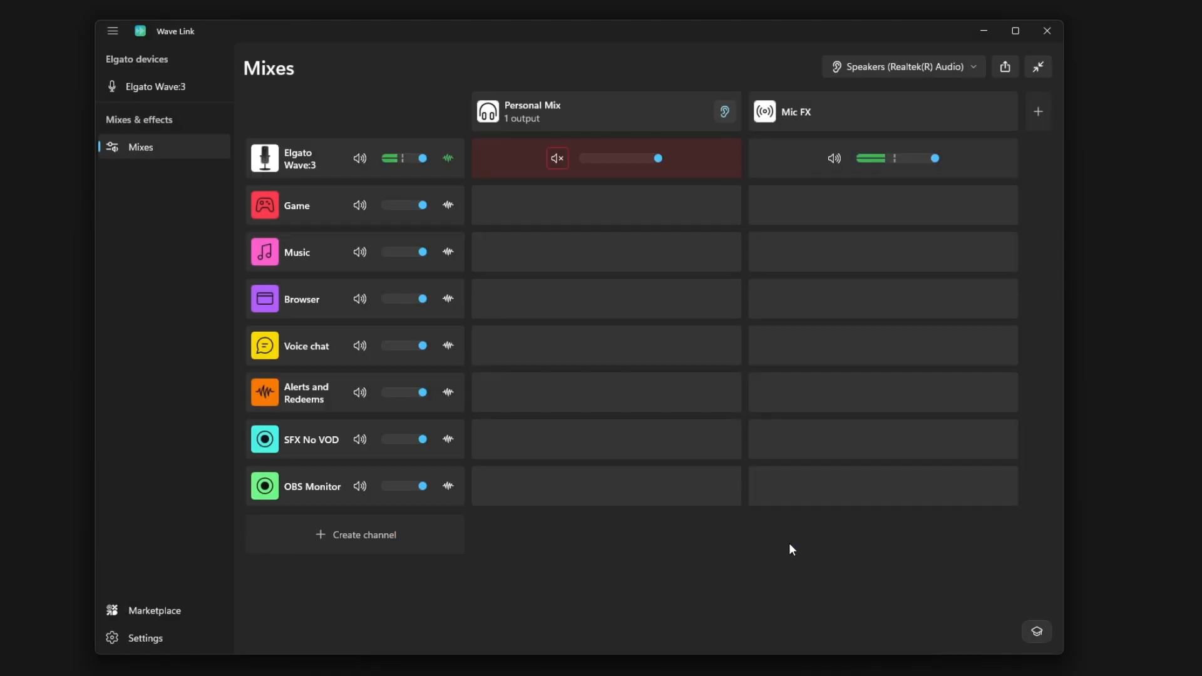
Step: Add the Game, Music, Browser, Voice chat, Alerts and Redeems, and SFX No VOD channels to Personal Mix
click(607, 207)
click(608, 252)
click(607, 298)
click(607, 348)
click(608, 393)
click(607, 442)
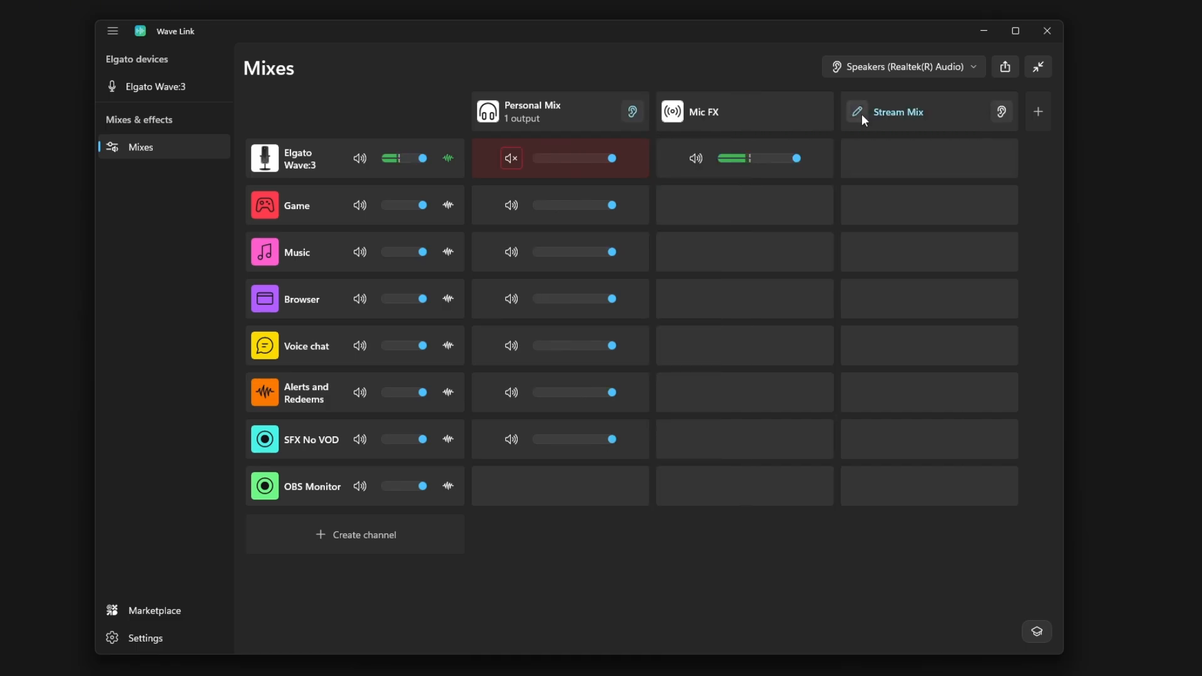
Step: Rename the Stream Mix as "OBS Monitor"
click(861, 114)
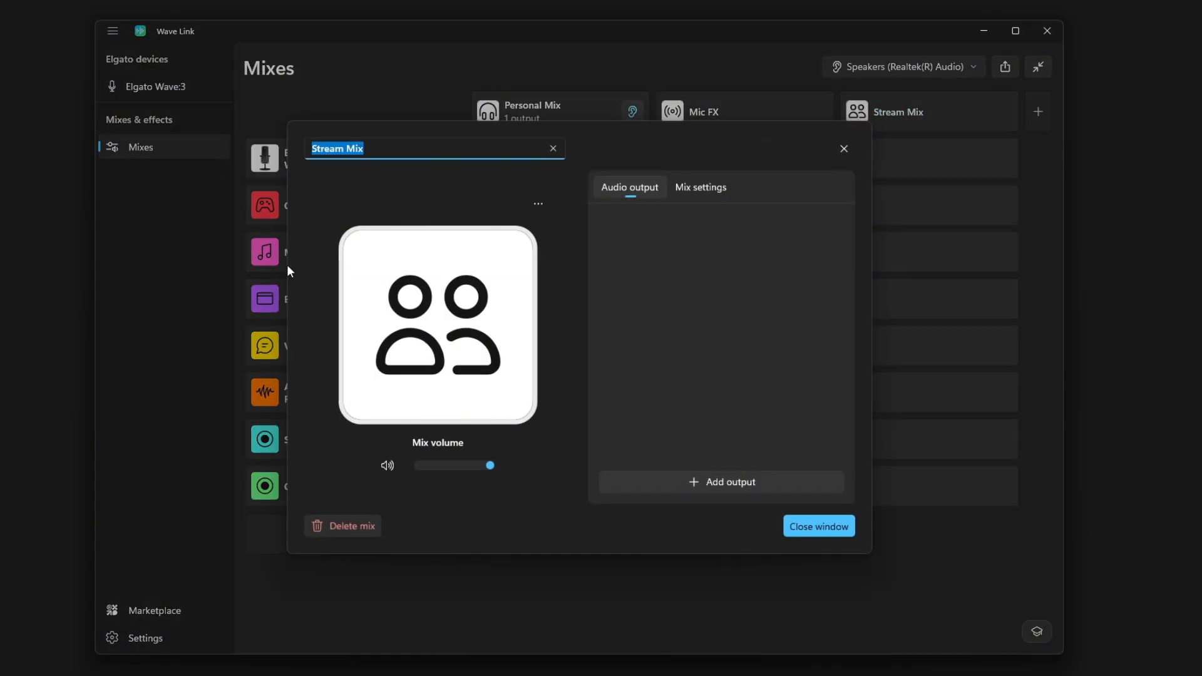
key(BackSpace)
text(OBS Monitor)
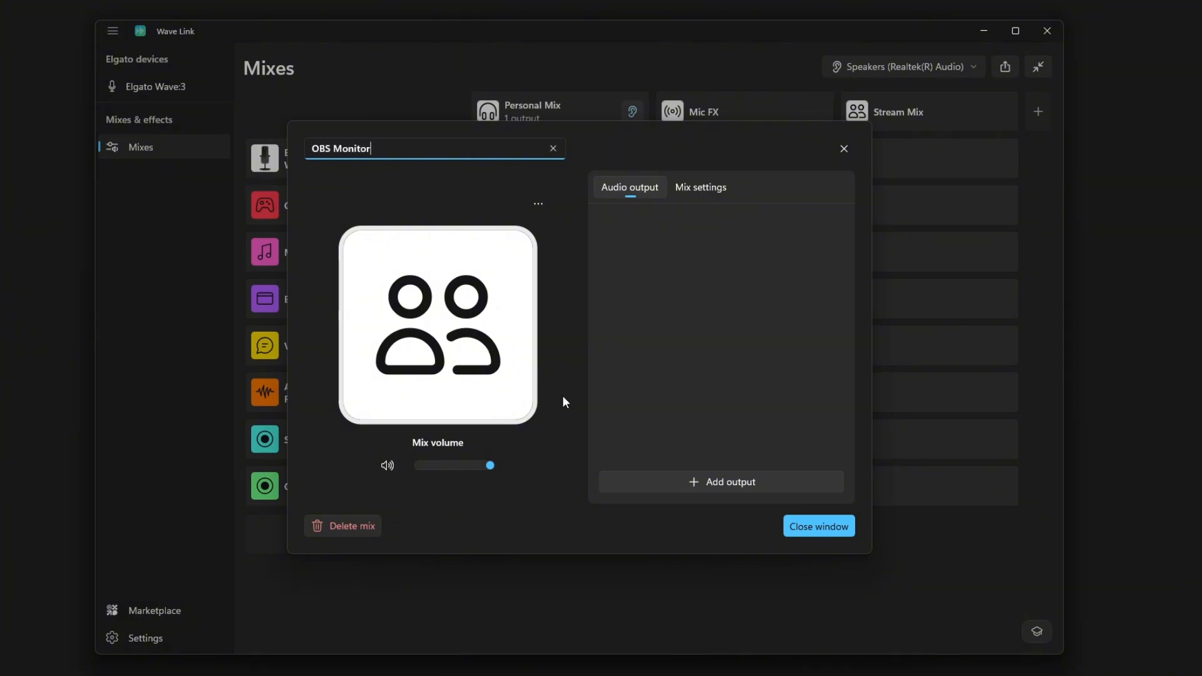
click(809, 526)
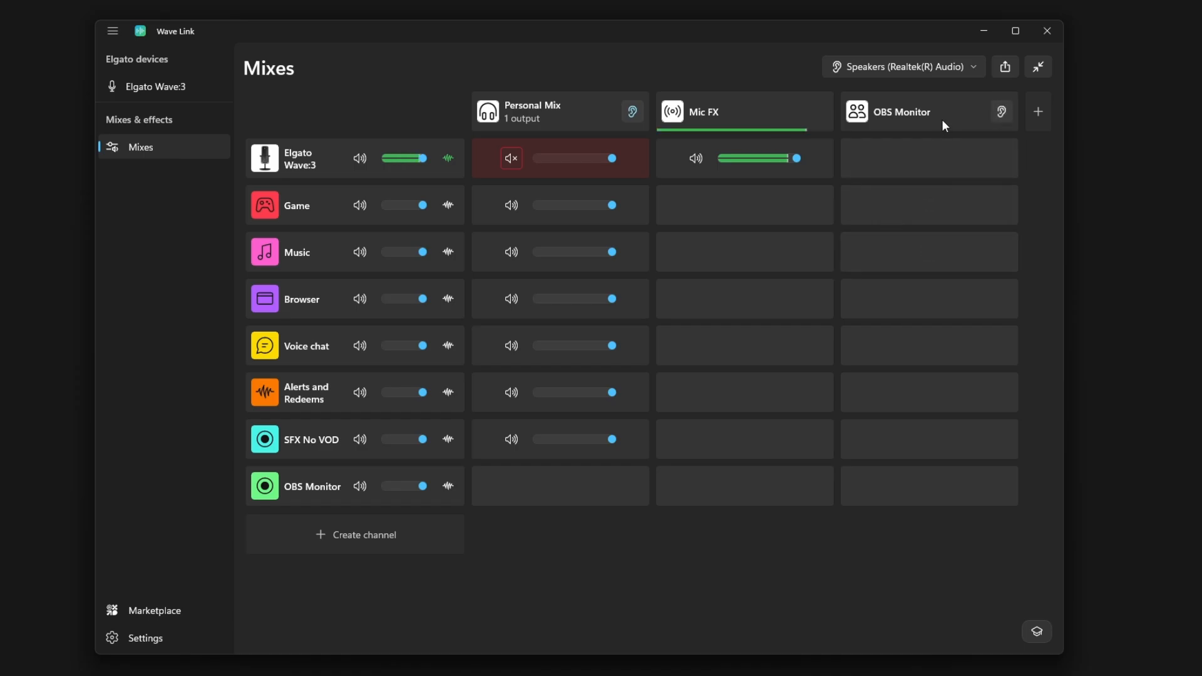
Step: Move the OBS Monitor mix between Personal Mix and Mic FX, and add the OBS Monitor channel to it
drag(941, 119, 658, 121)
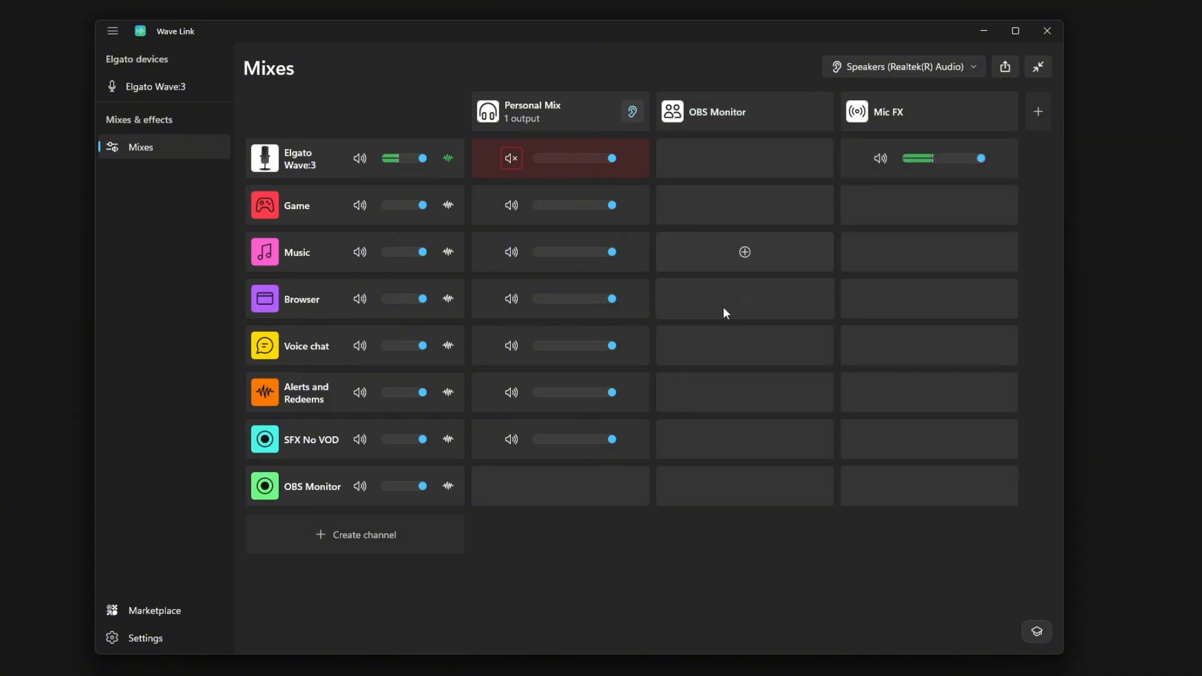
click(744, 486)
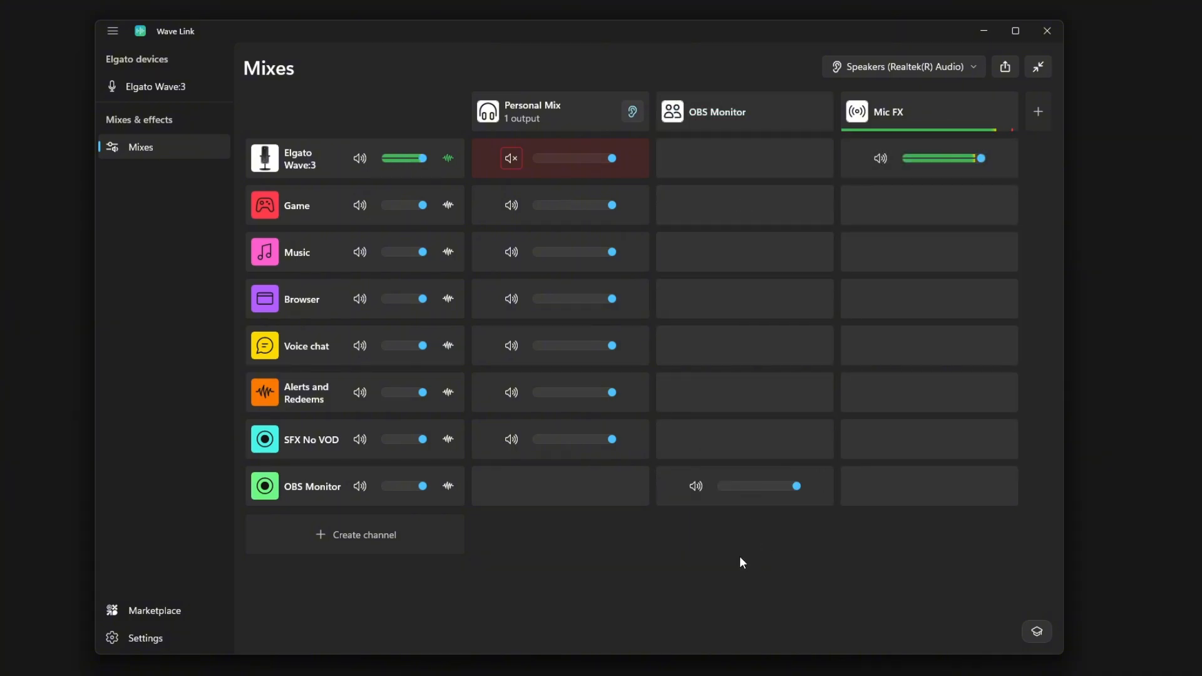
Step: Try listening to the OBS Monitor mix on the main output and return to listening to Personal Mix
click(818, 114)
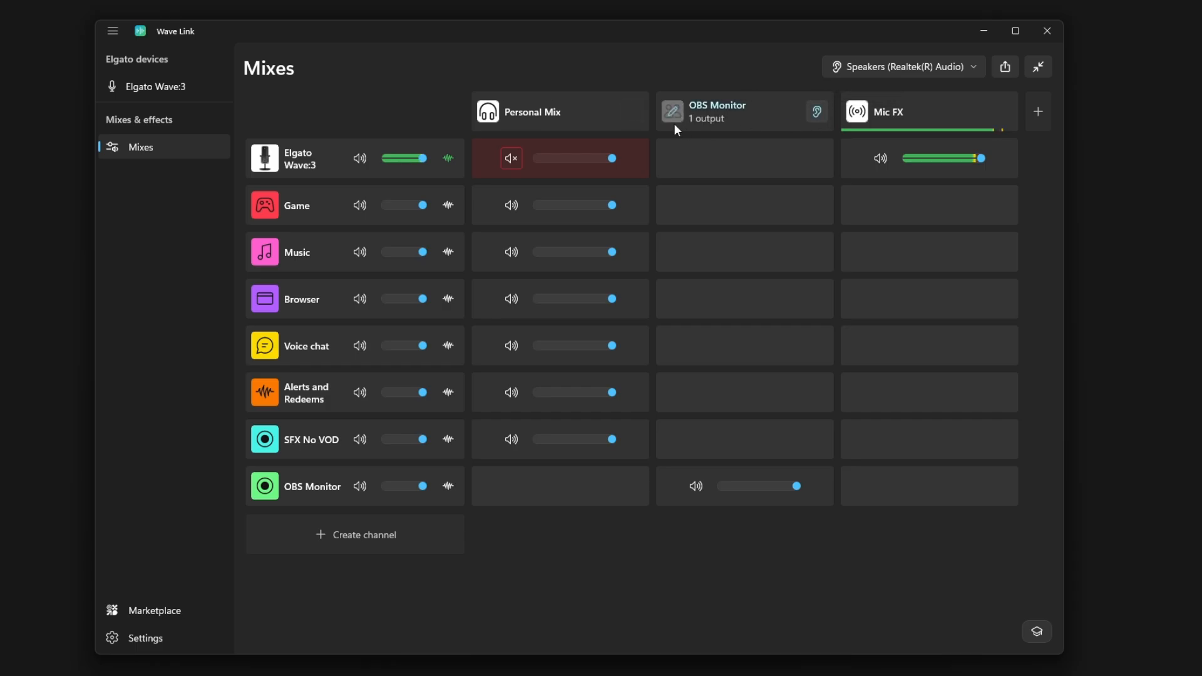
click(630, 112)
click(815, 112)
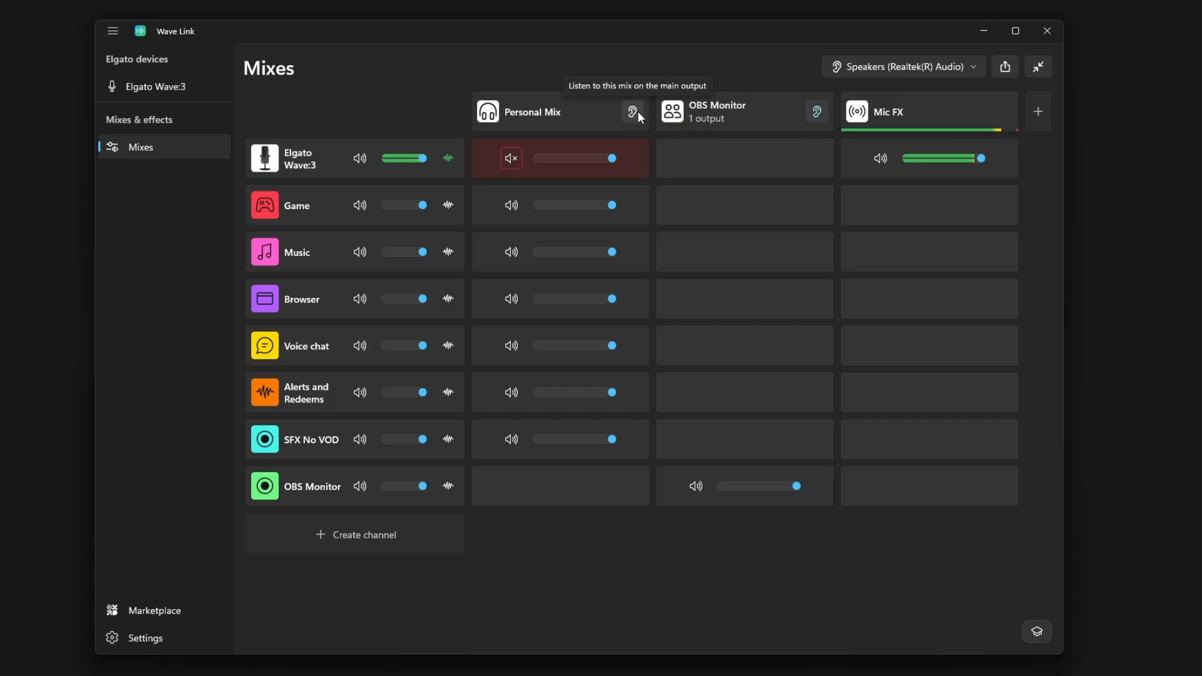
click(637, 113)
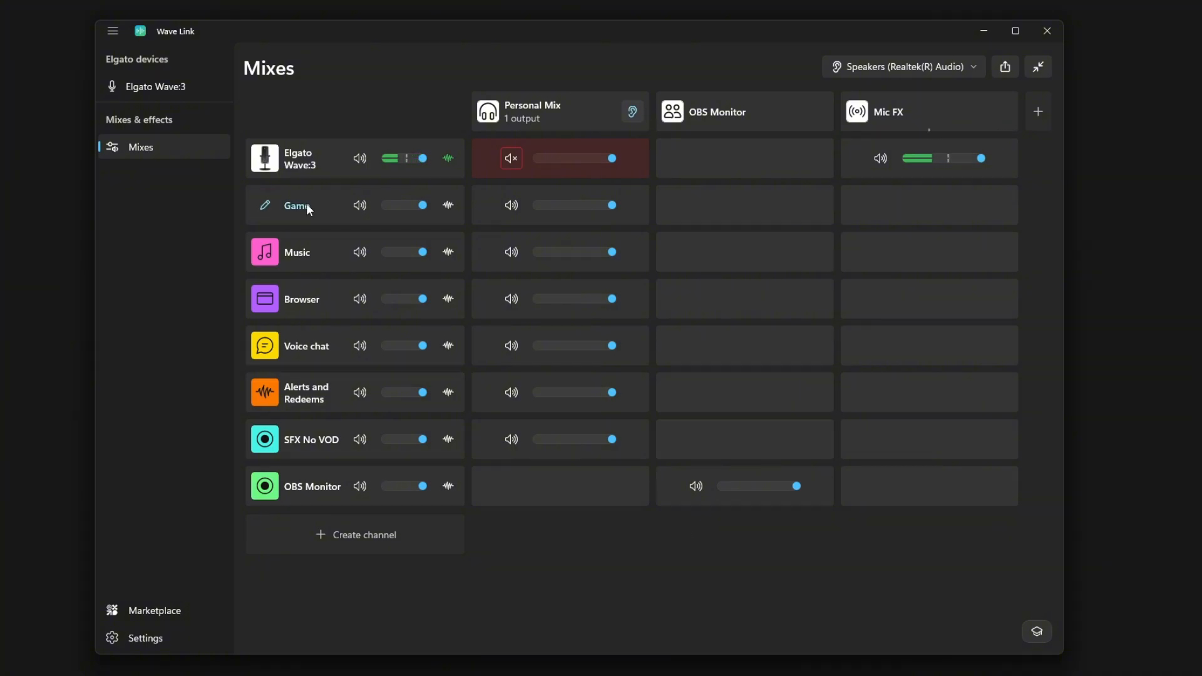
Step: Assign the ARC Raiders app to the Game channel
click(263, 209)
click(695, 237)
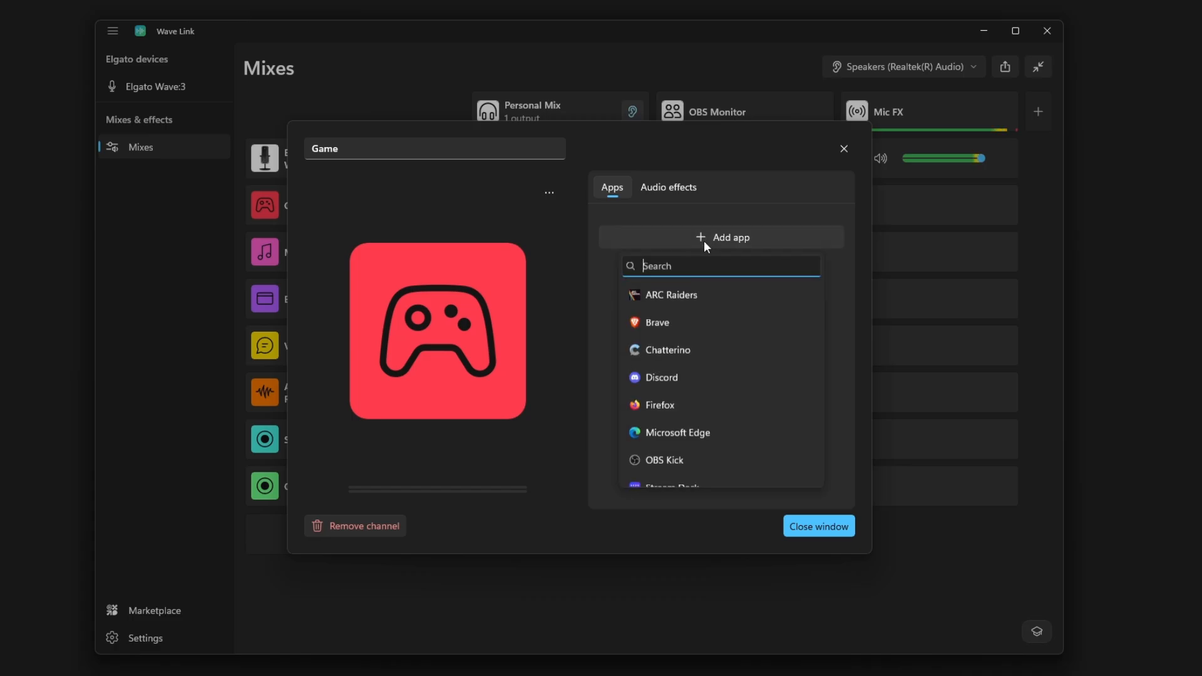
click(697, 294)
click(801, 527)
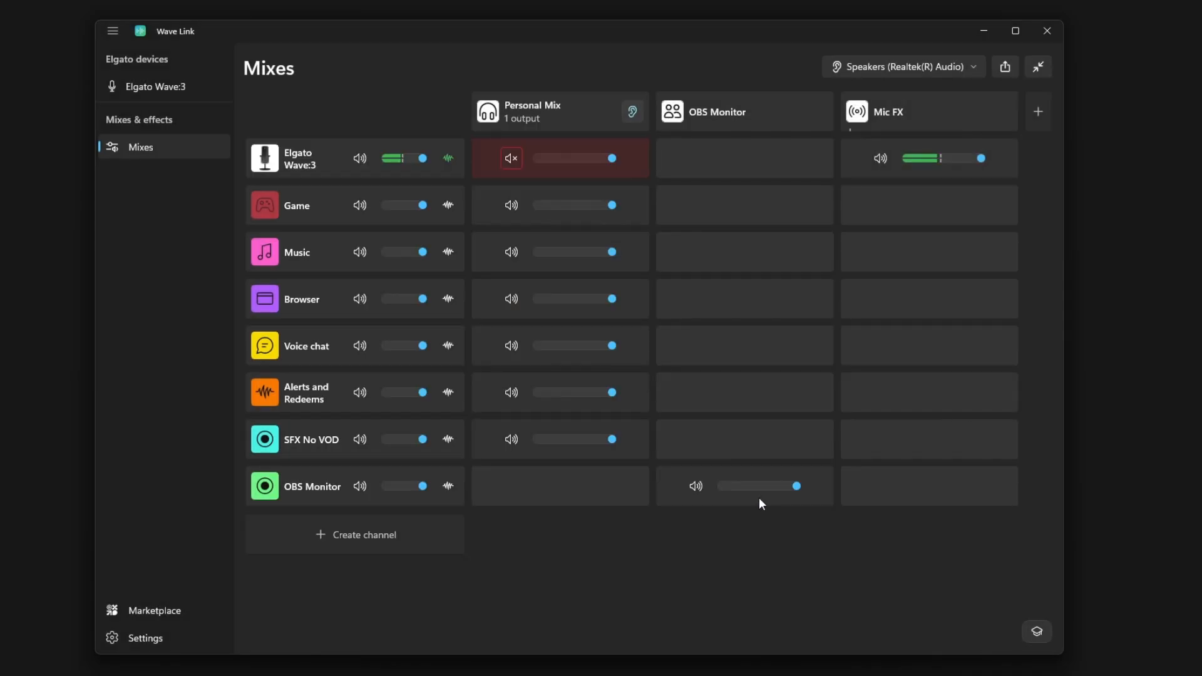
Step: Assign the VLC media player and Firefox apps to the Music channel
click(264, 253)
click(739, 241)
text(vlc)
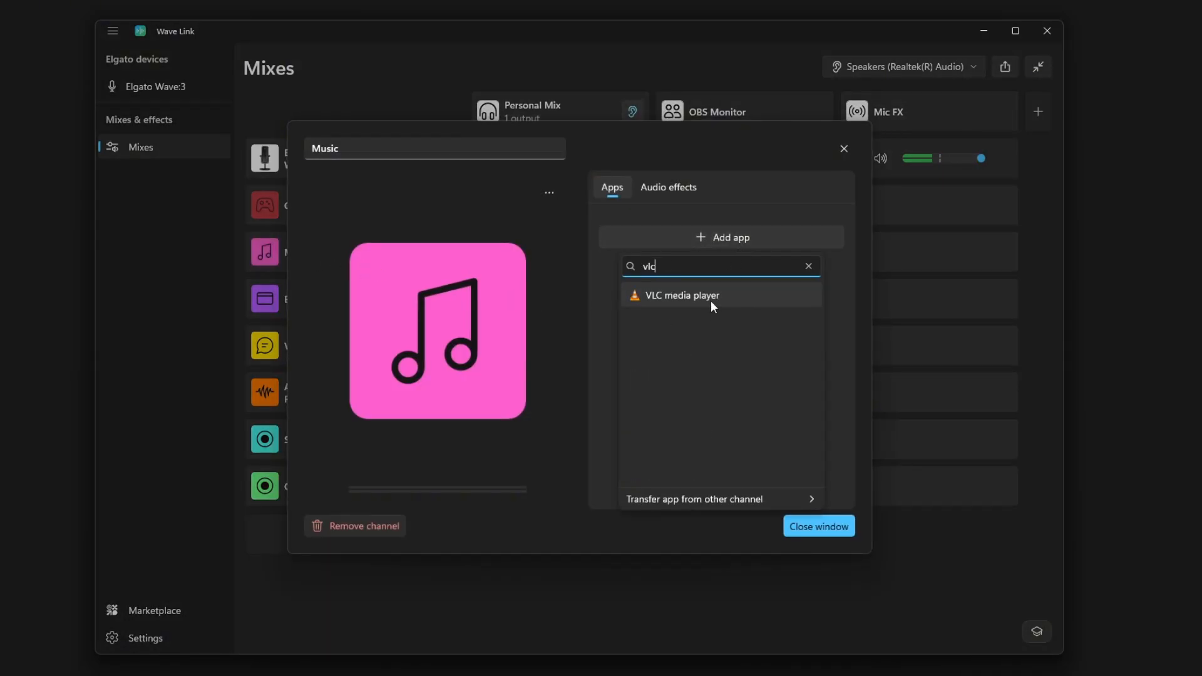
click(711, 300)
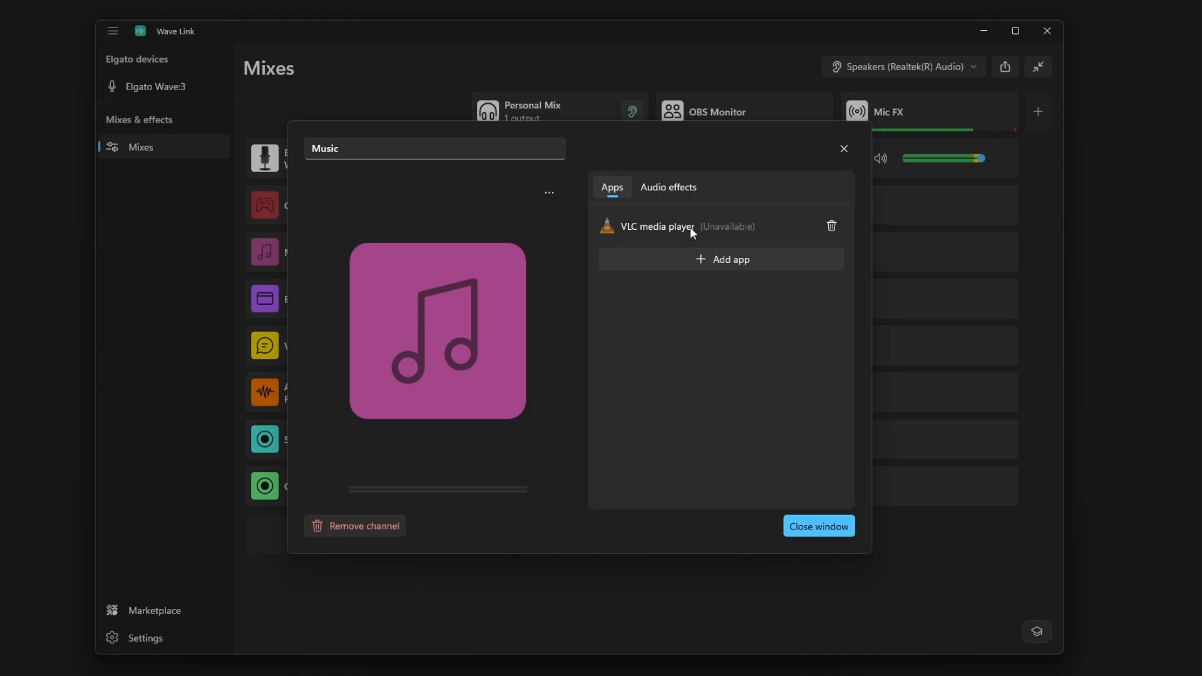
click(697, 261)
click(691, 428)
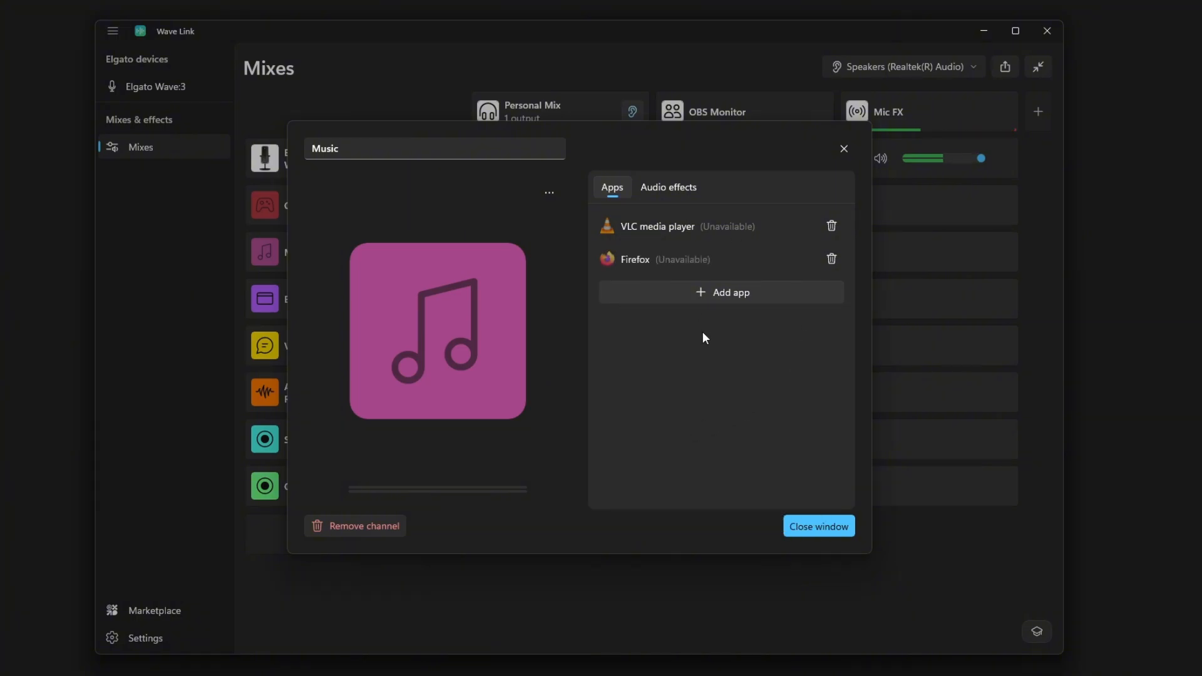
click(802, 527)
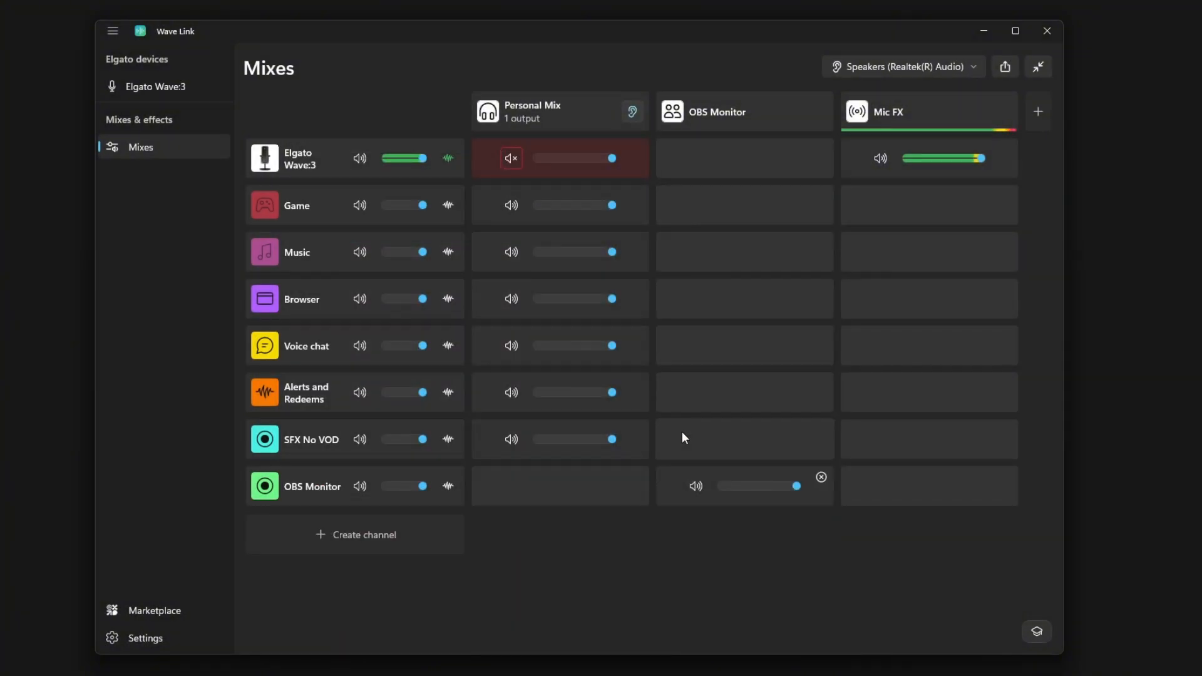
Step: Assign the Microsoft Edge app to the Browser channel
click(266, 302)
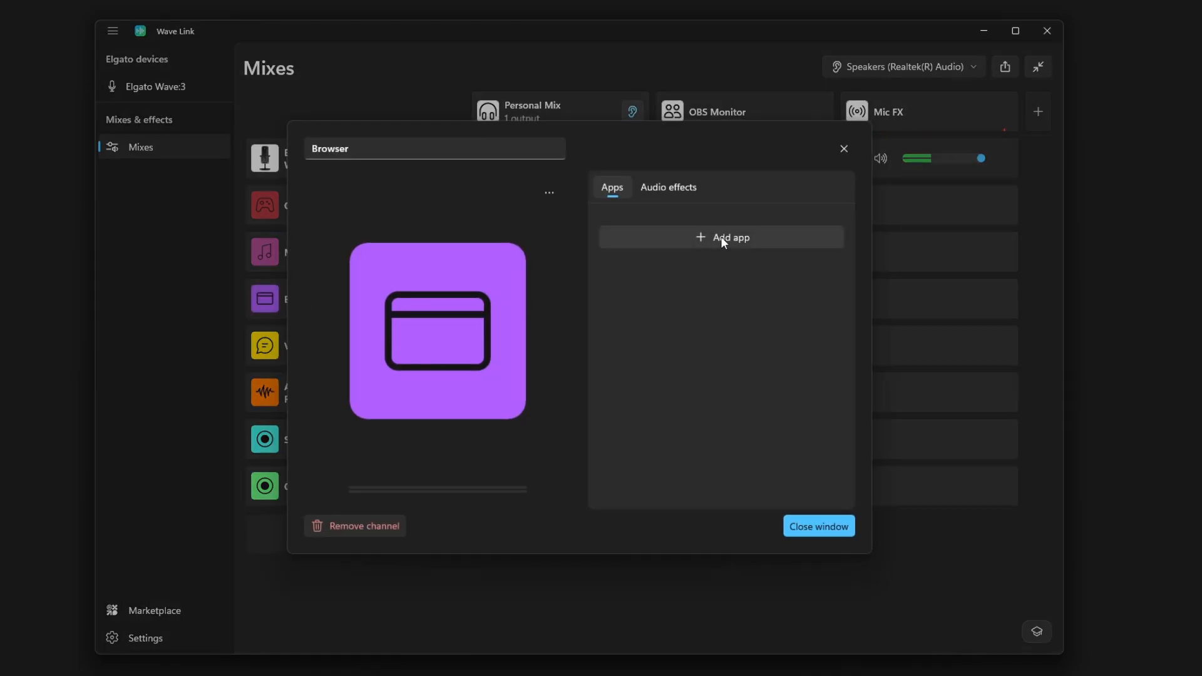
click(705, 240)
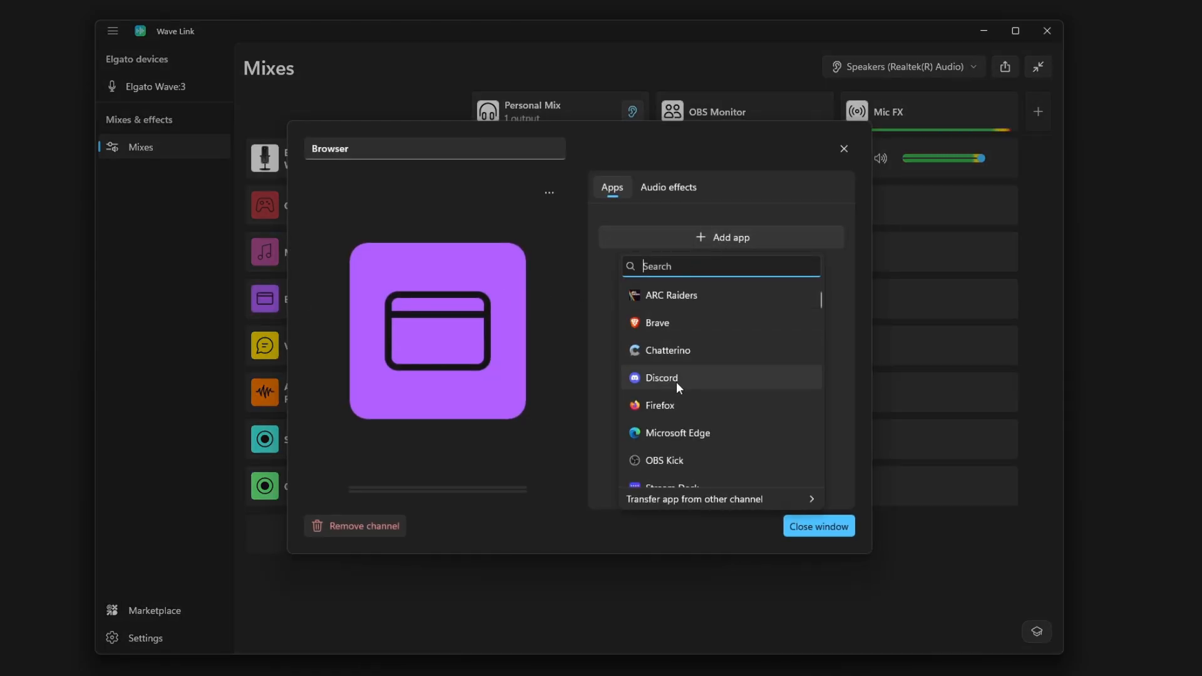
click(687, 432)
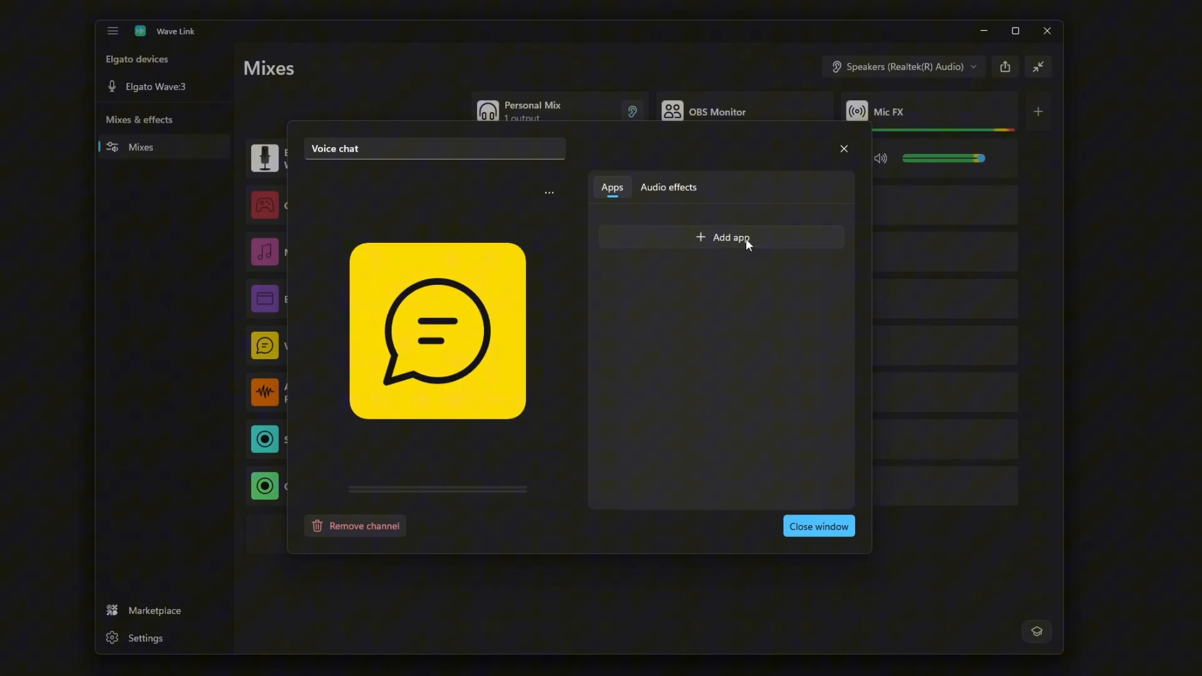
Step: Assign the Discord app to the Voice chat channel
click(745, 238)
click(741, 368)
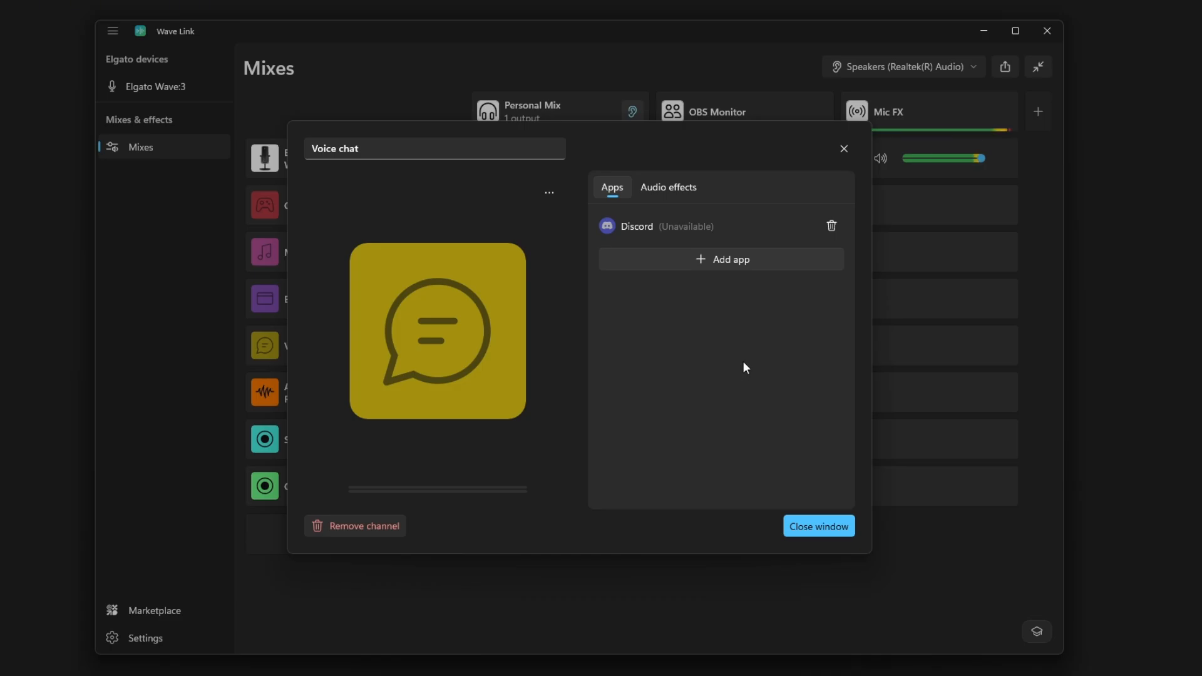
click(838, 525)
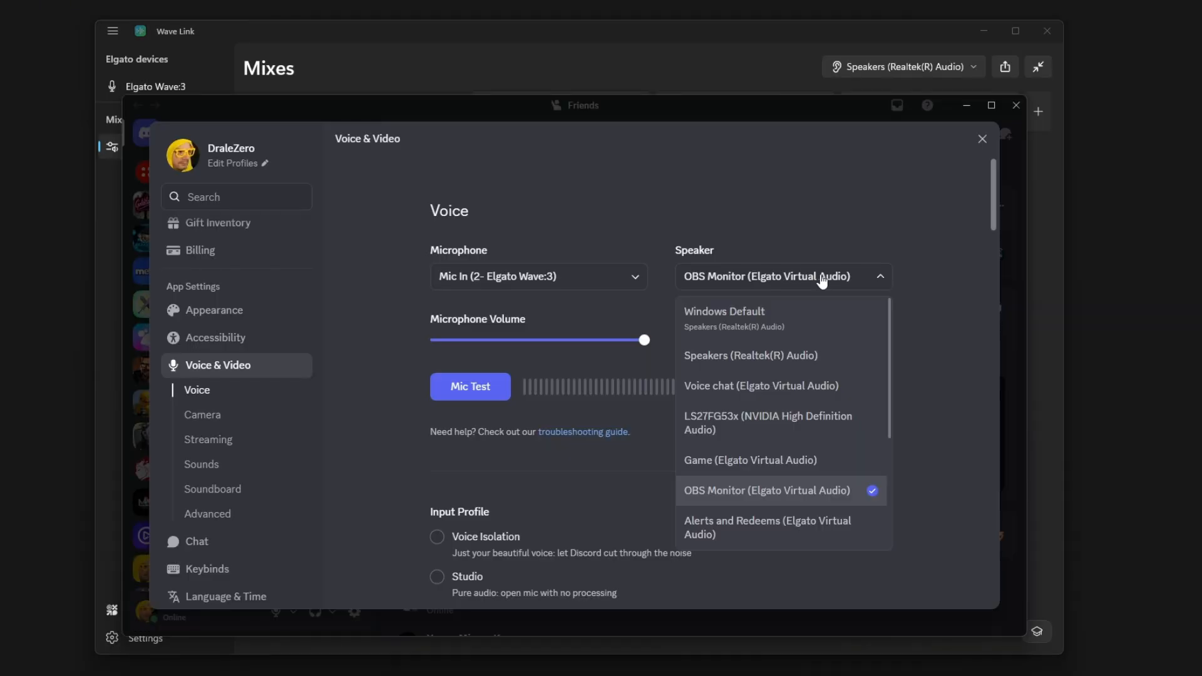
Step: In Discord, set the speaker to Voice chat (Elgato Virtual Audio) and the microphone to Mic FX (Elgato Virtual Audio)
click(785, 389)
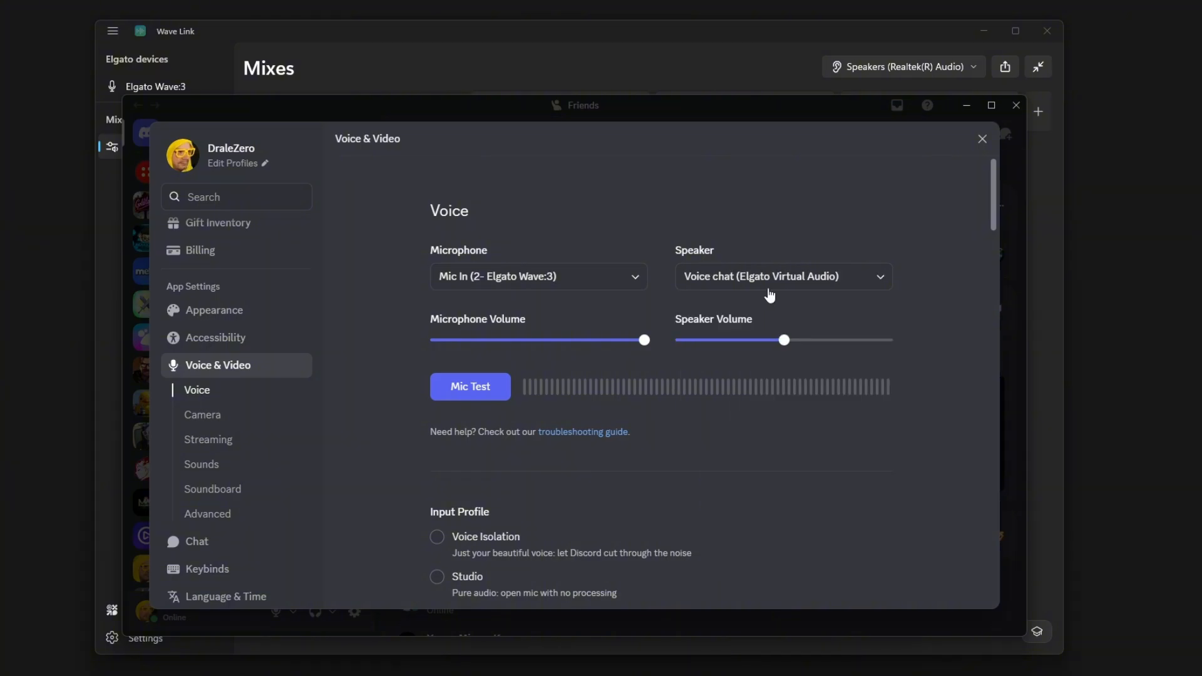
click(591, 287)
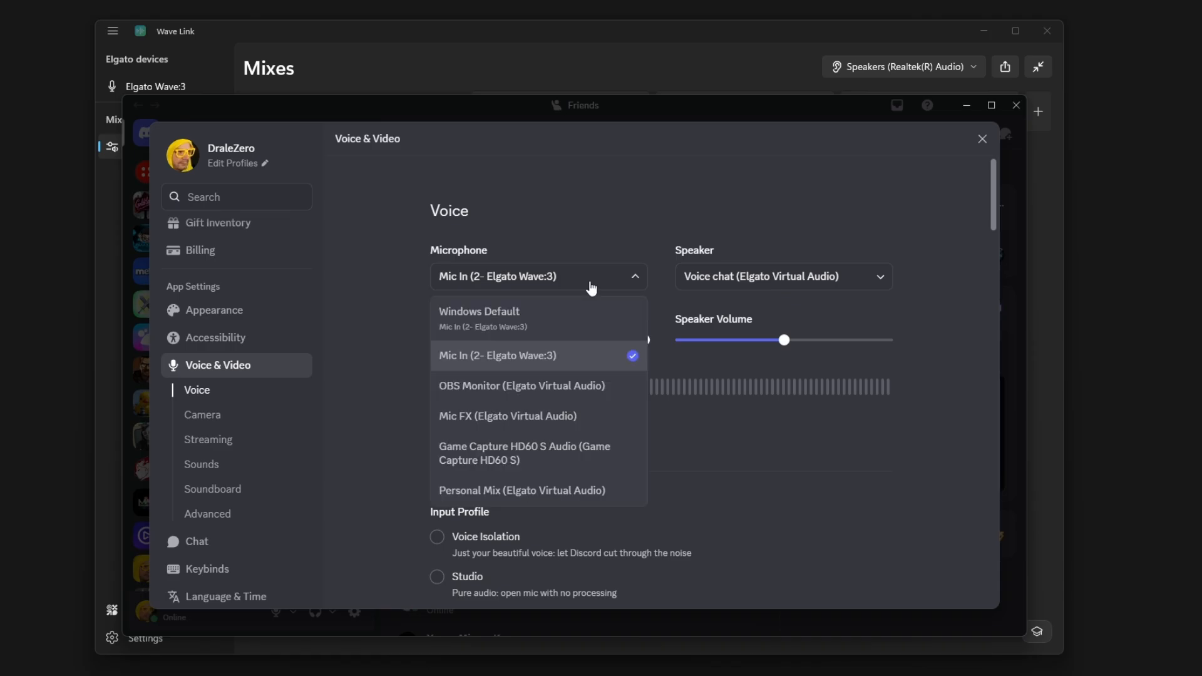
click(458, 417)
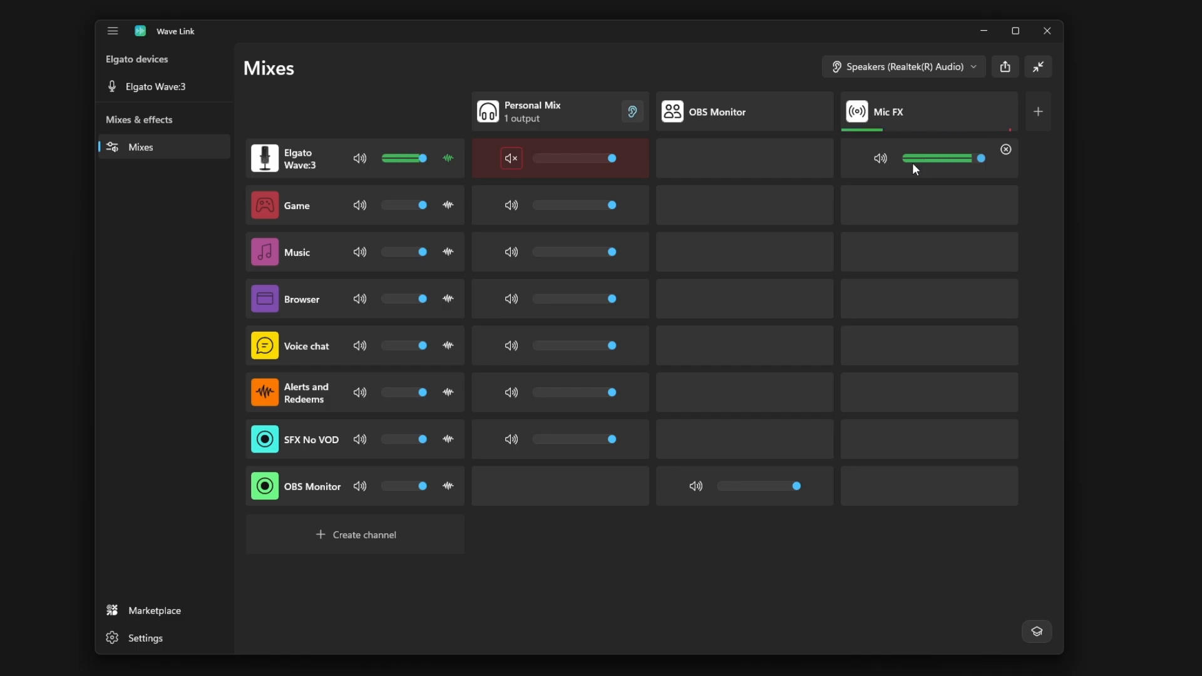
Step: Back in Wave Link, review the Elgato Wave:3 effects and the app assignments of the Alerts and Redeems and SFX No VOD channels
click(448, 159)
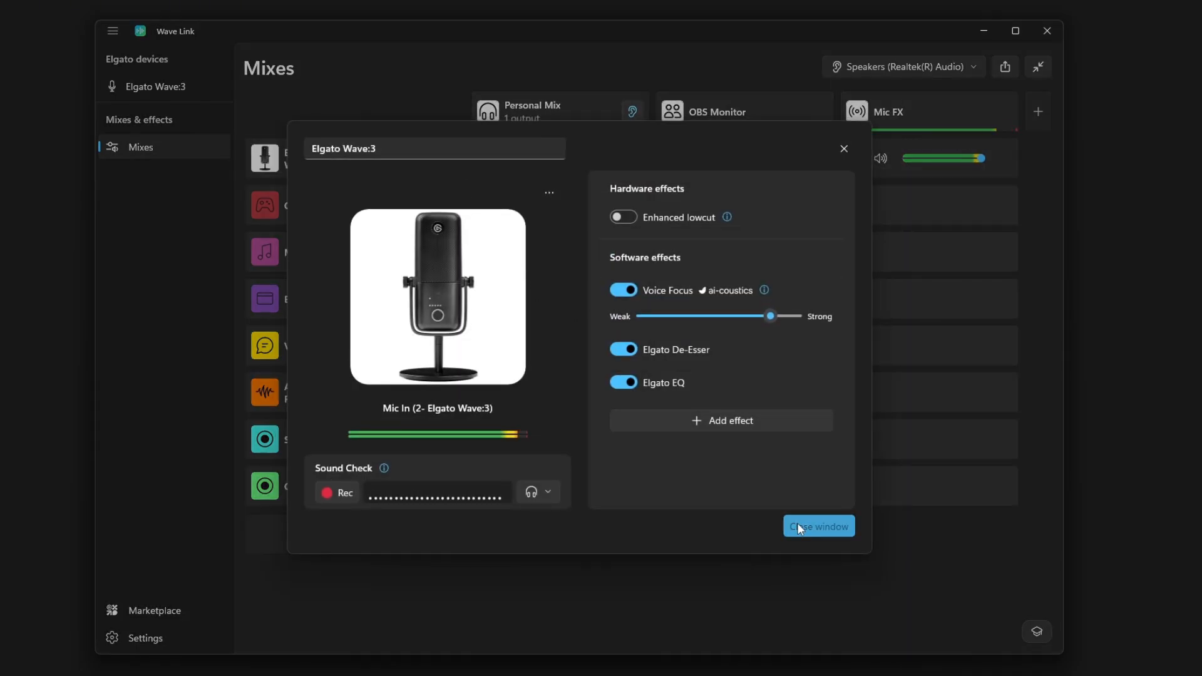
click(797, 524)
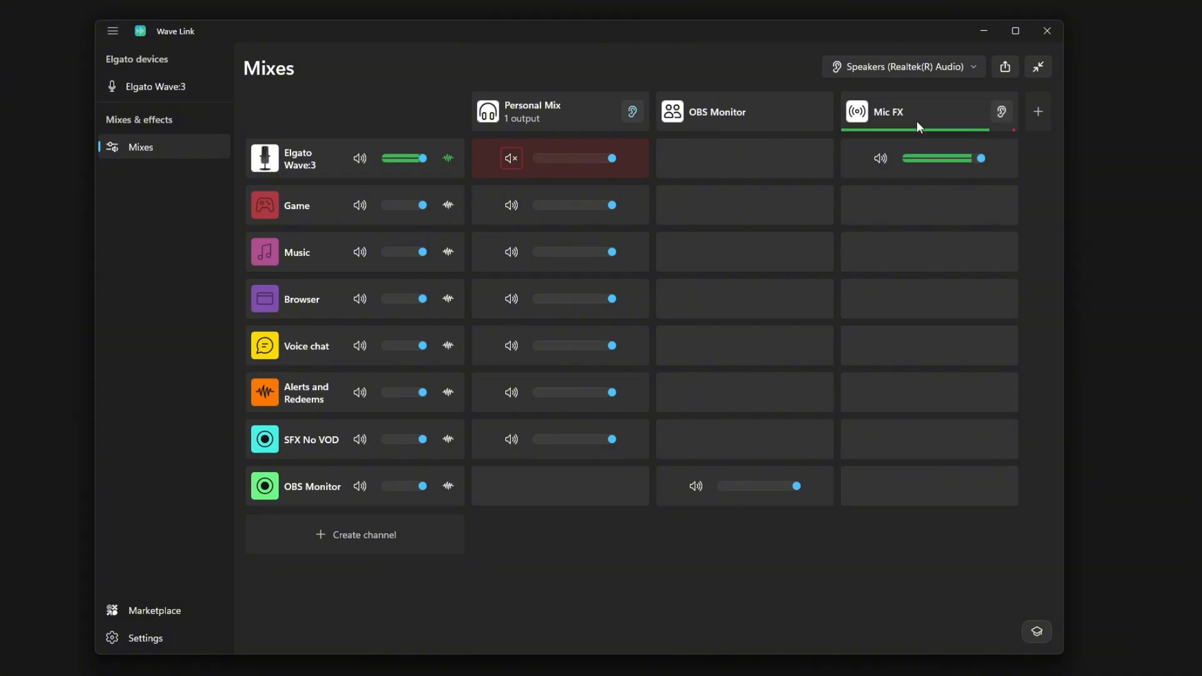
click(264, 393)
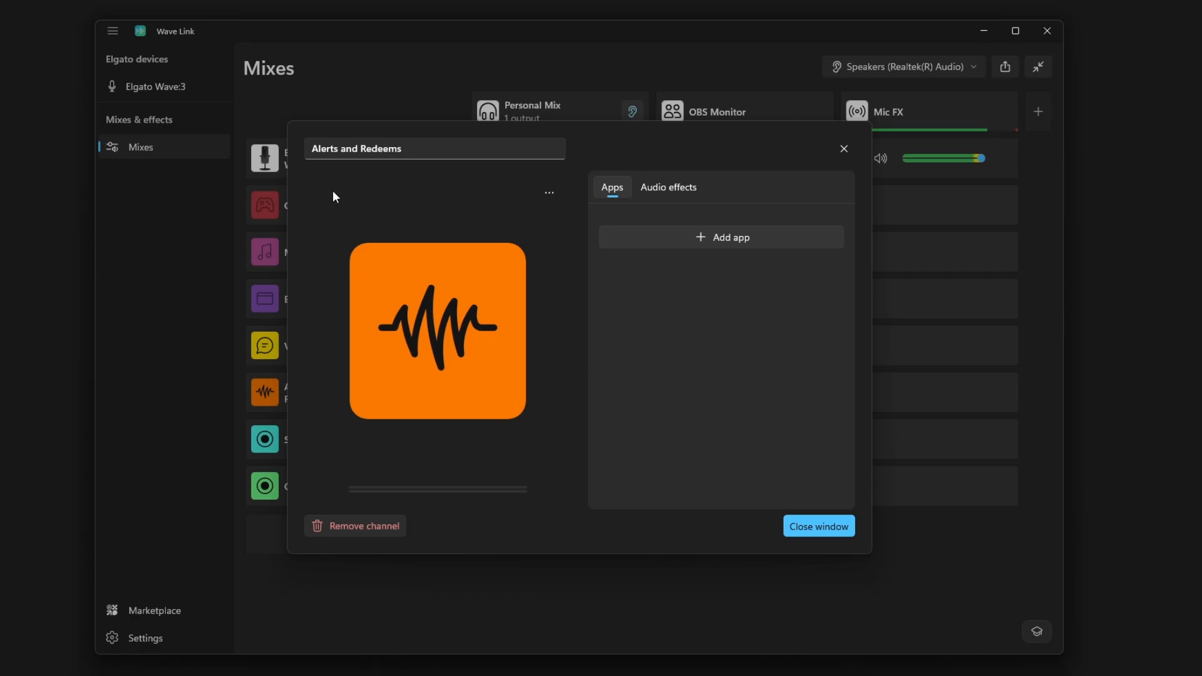
click(835, 528)
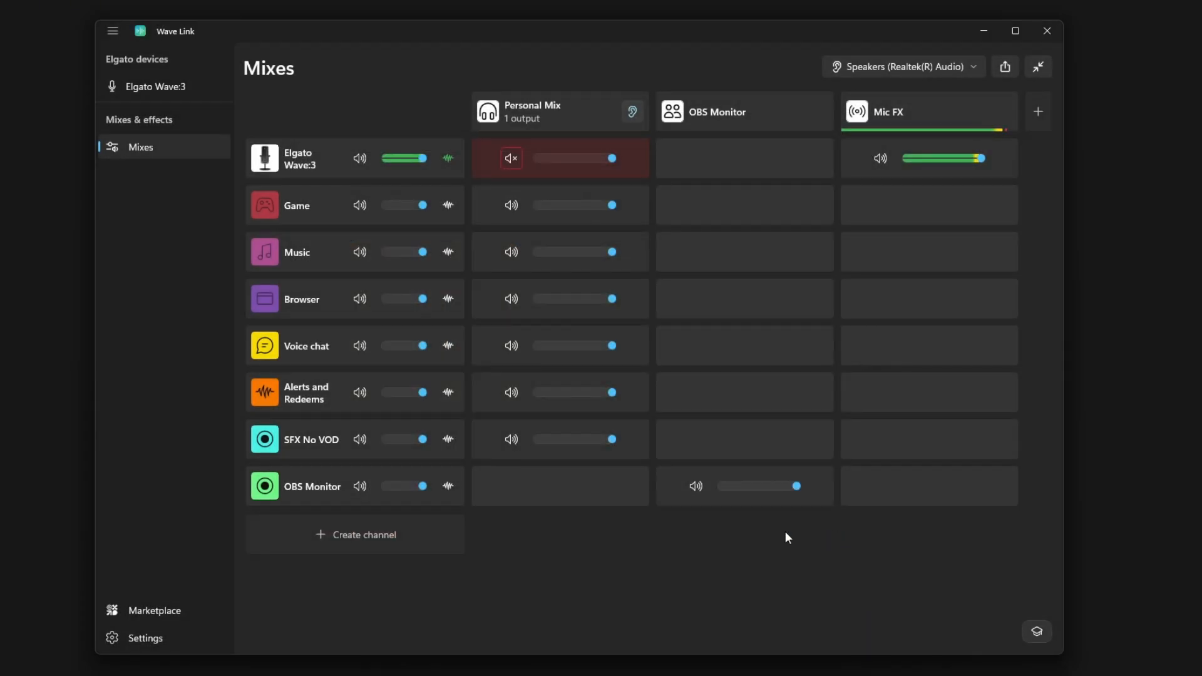
click(266, 440)
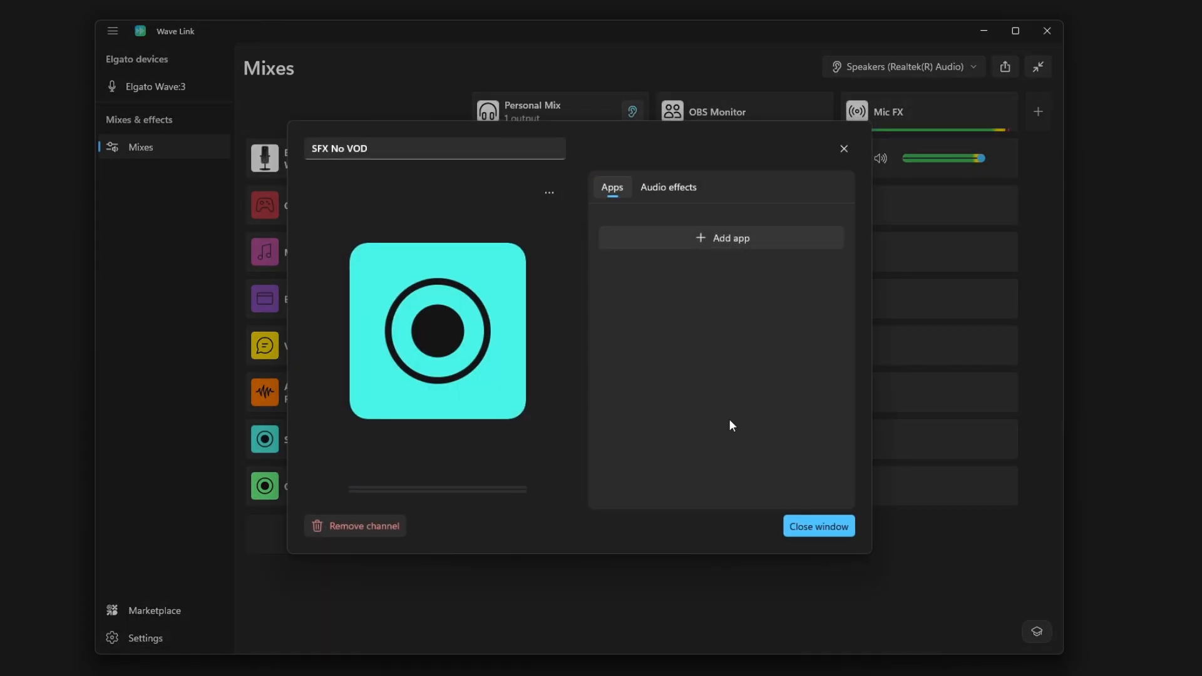
click(807, 528)
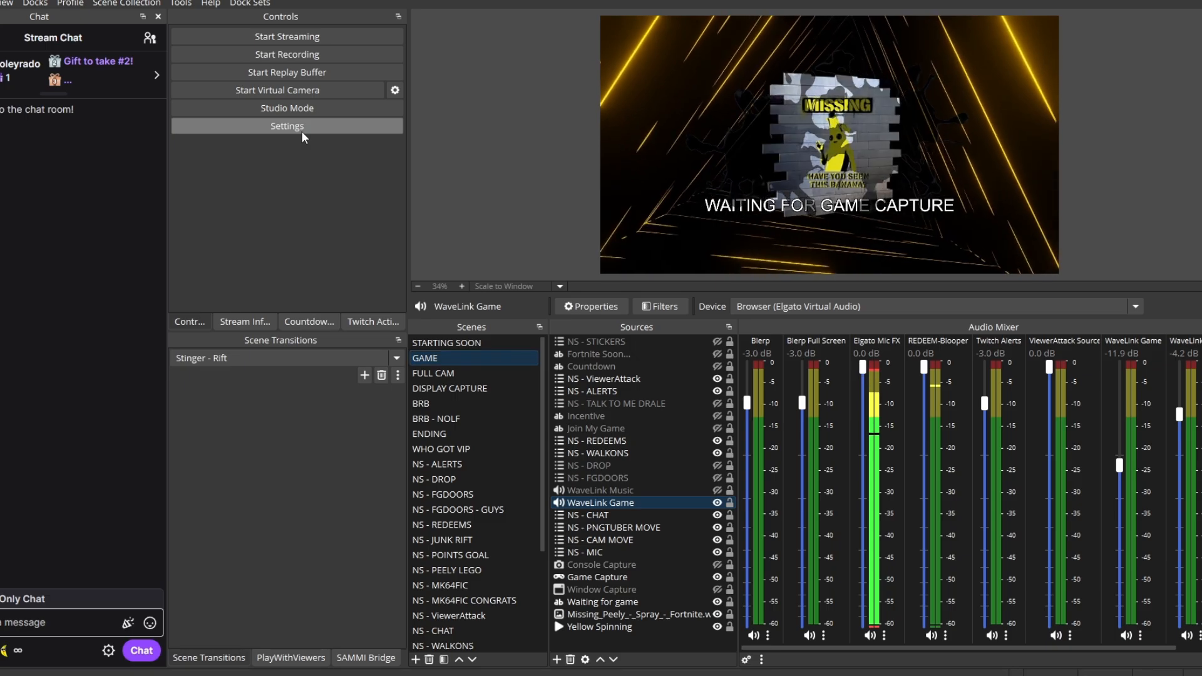
Step: In the OBS audio settings, set the monitoring device to Alerts and Redeems (Elgato Virtual Audio)
click(301, 127)
click(607, 419)
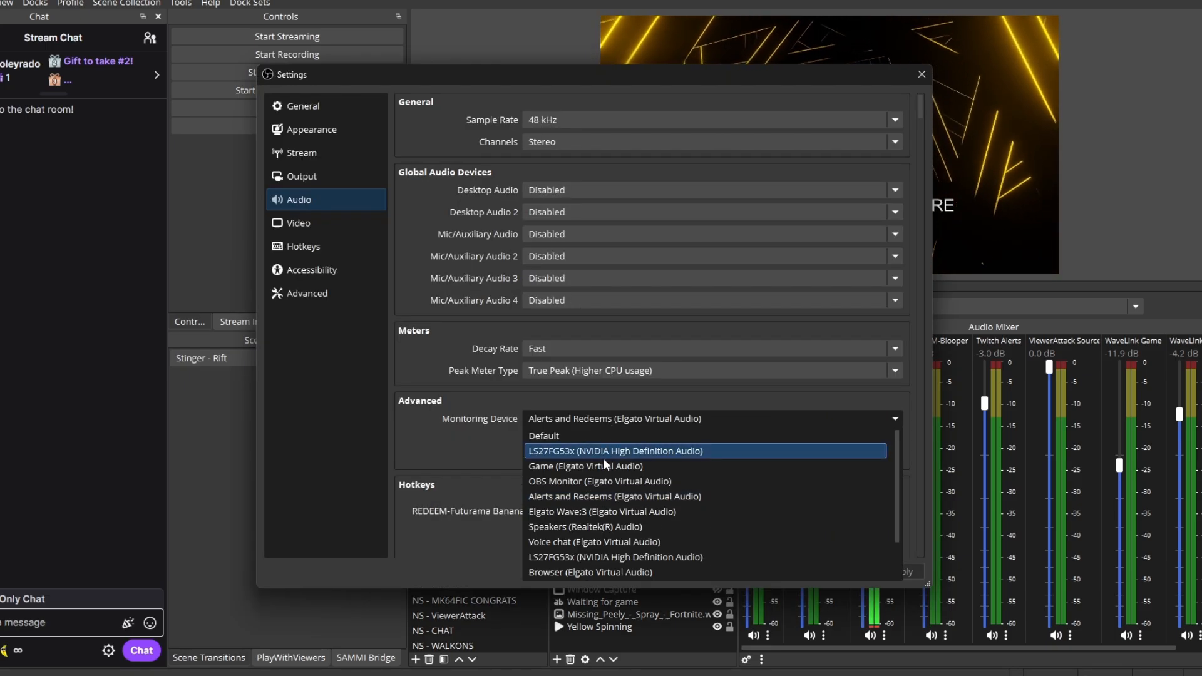
click(604, 497)
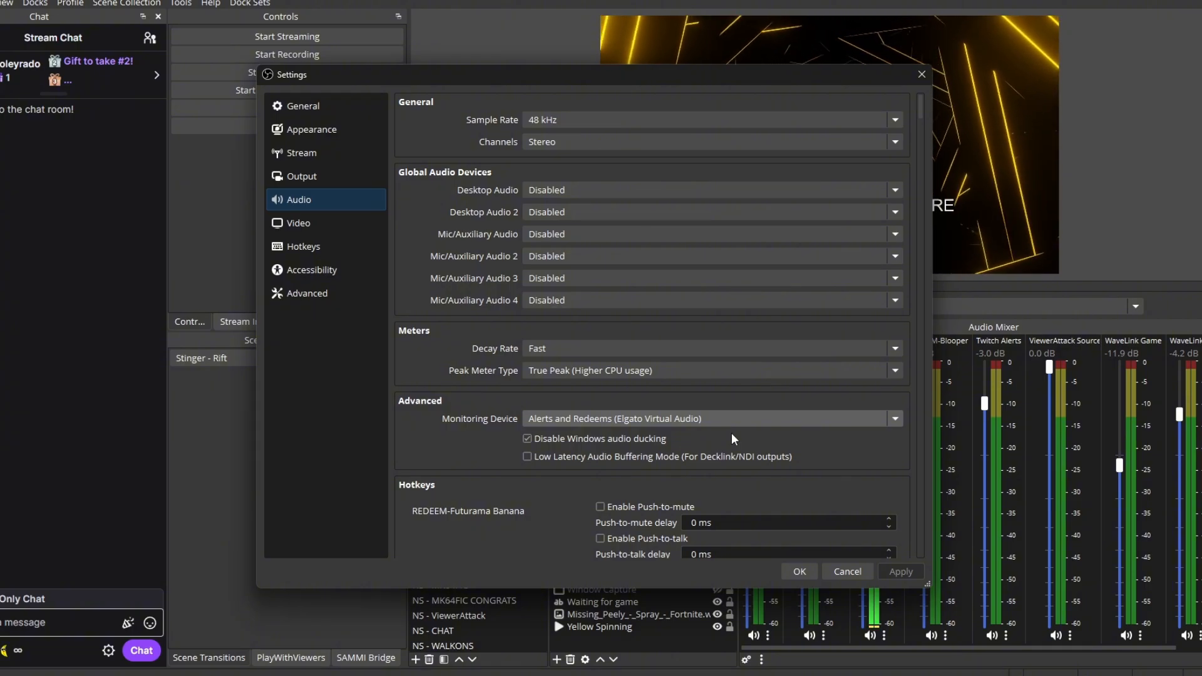
click(814, 570)
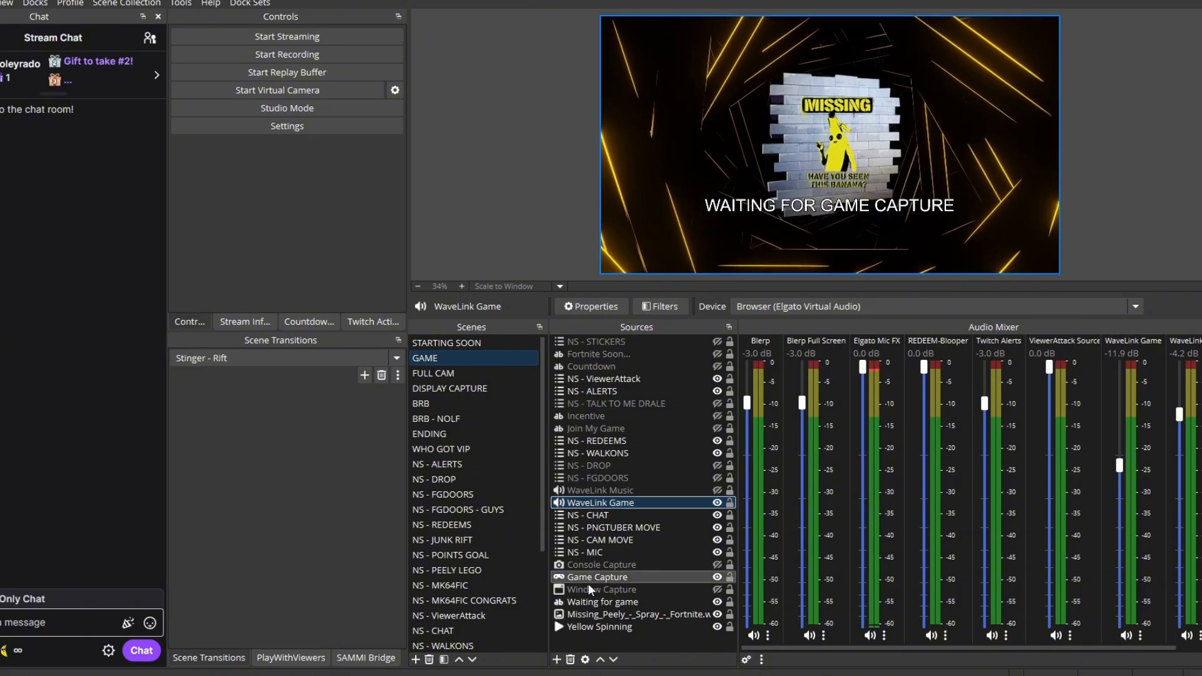
click(557, 660)
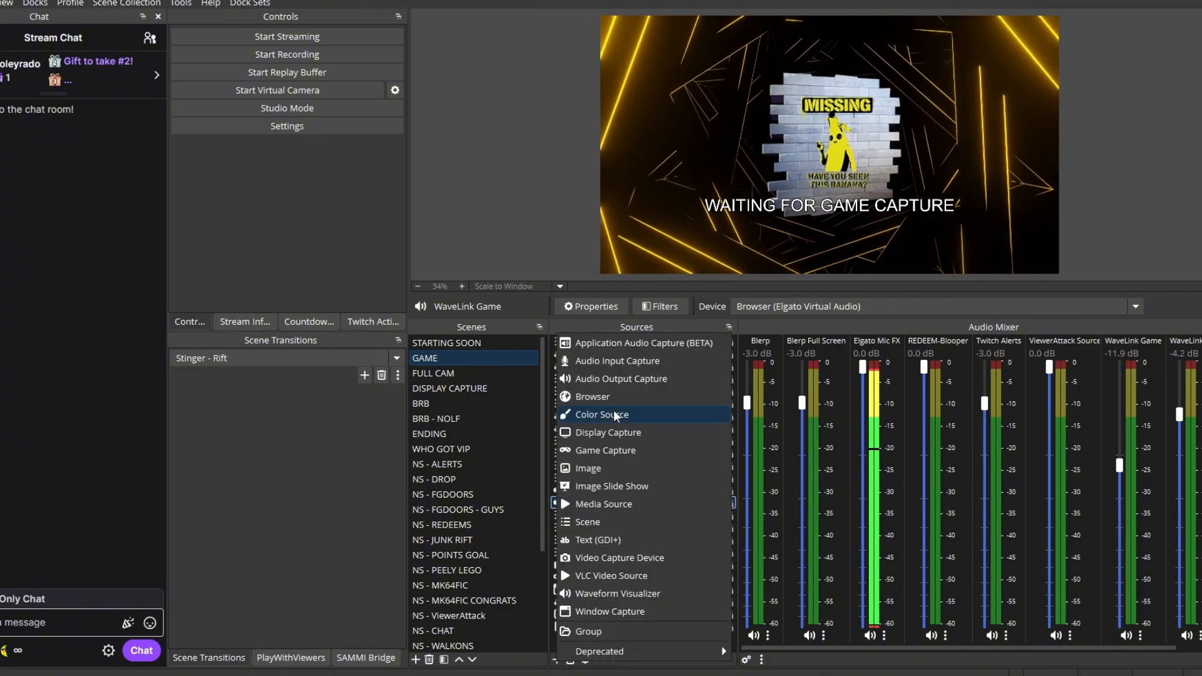
click(627, 378)
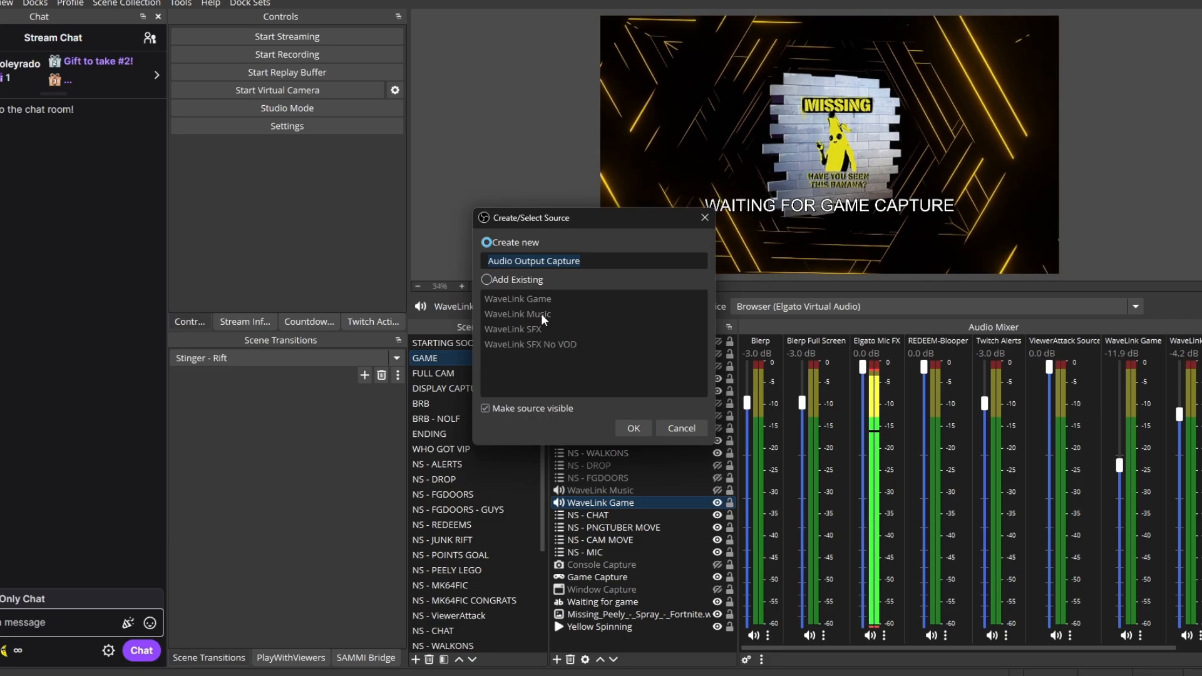
click(675, 427)
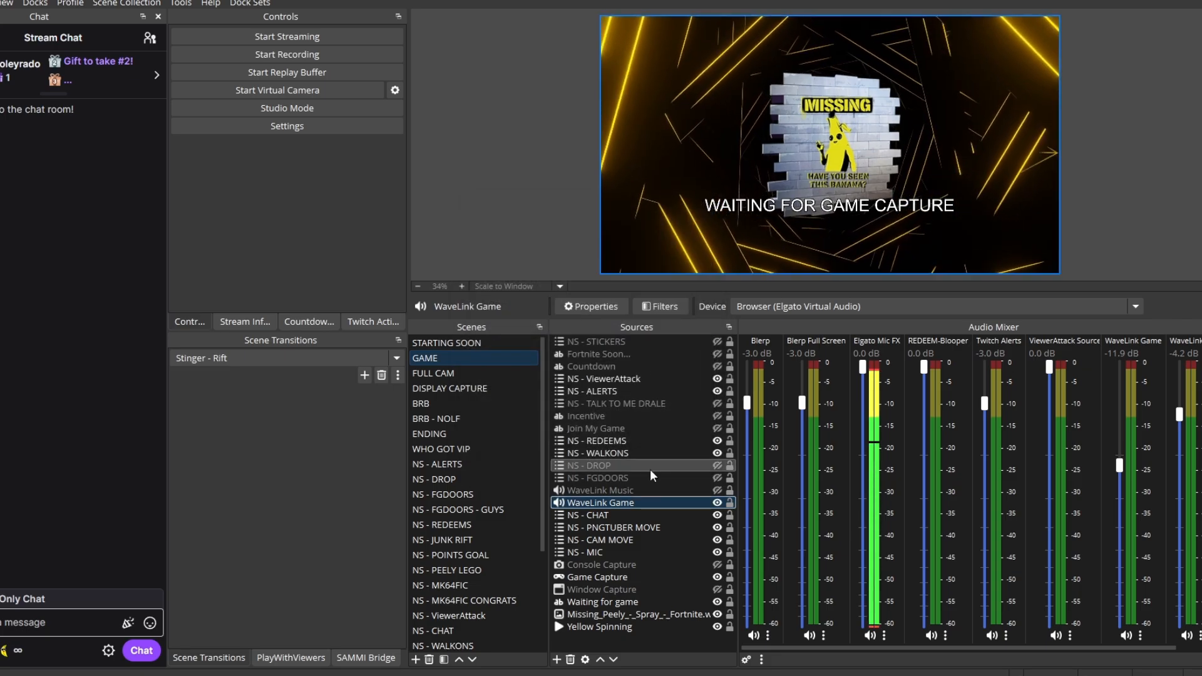
Step: Set the capture device of the WaveLink Game source to Game (Elgato Virtual Audio)
double_click(635, 502)
click(572, 189)
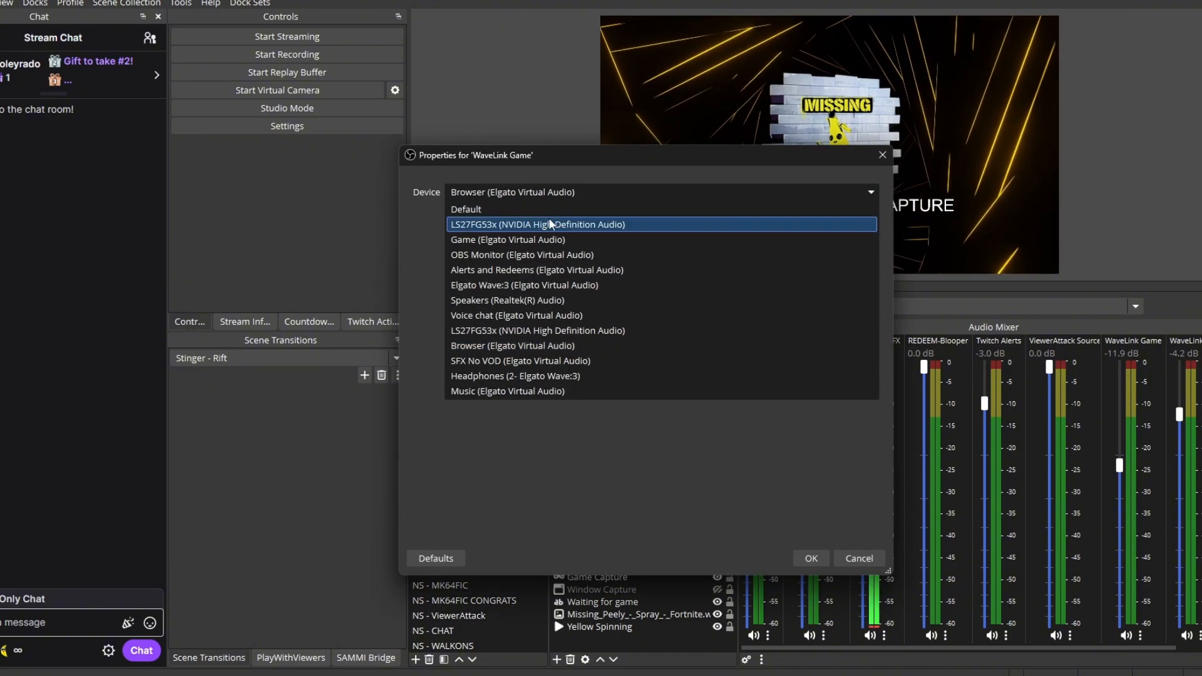
click(526, 240)
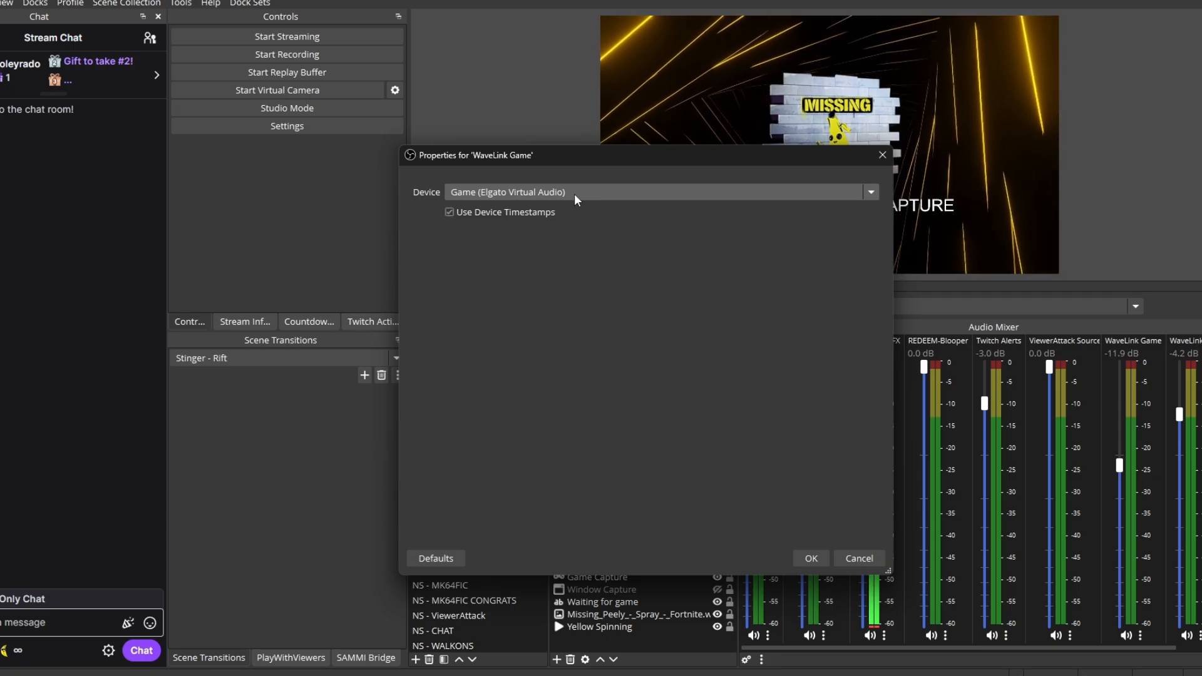
key(Escape)
Step: Set the capture device of the WaveLink Music source to Music (Elgato Virtual Audio)
double_click(618, 489)
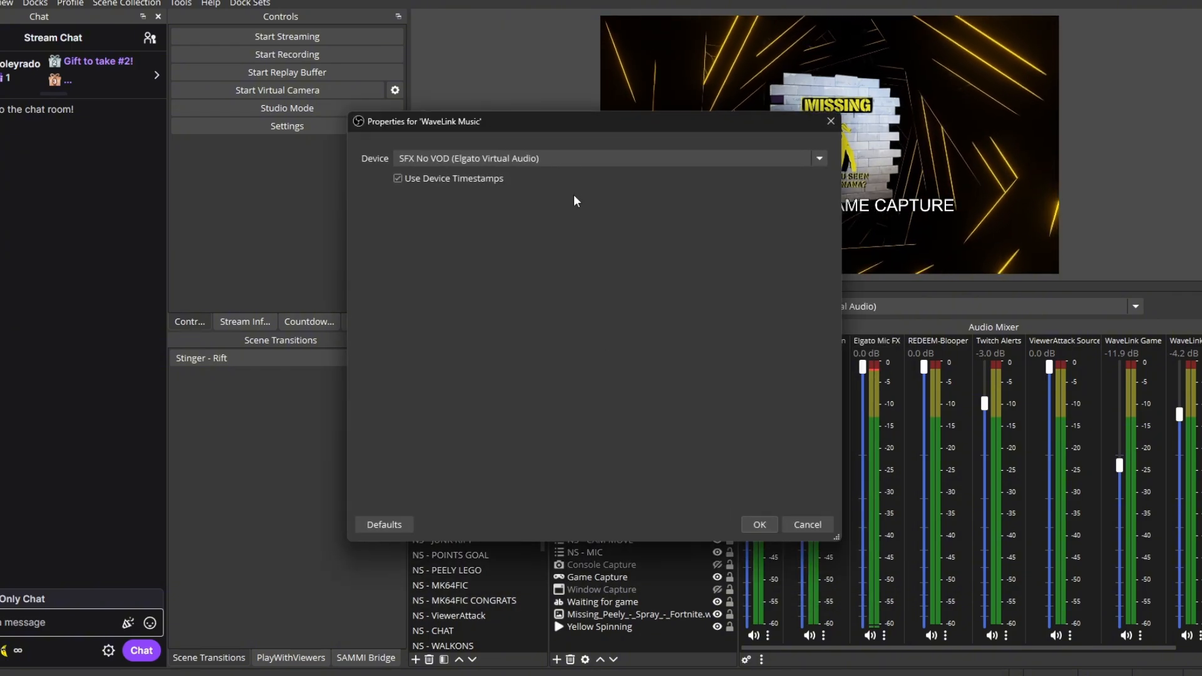
click(581, 157)
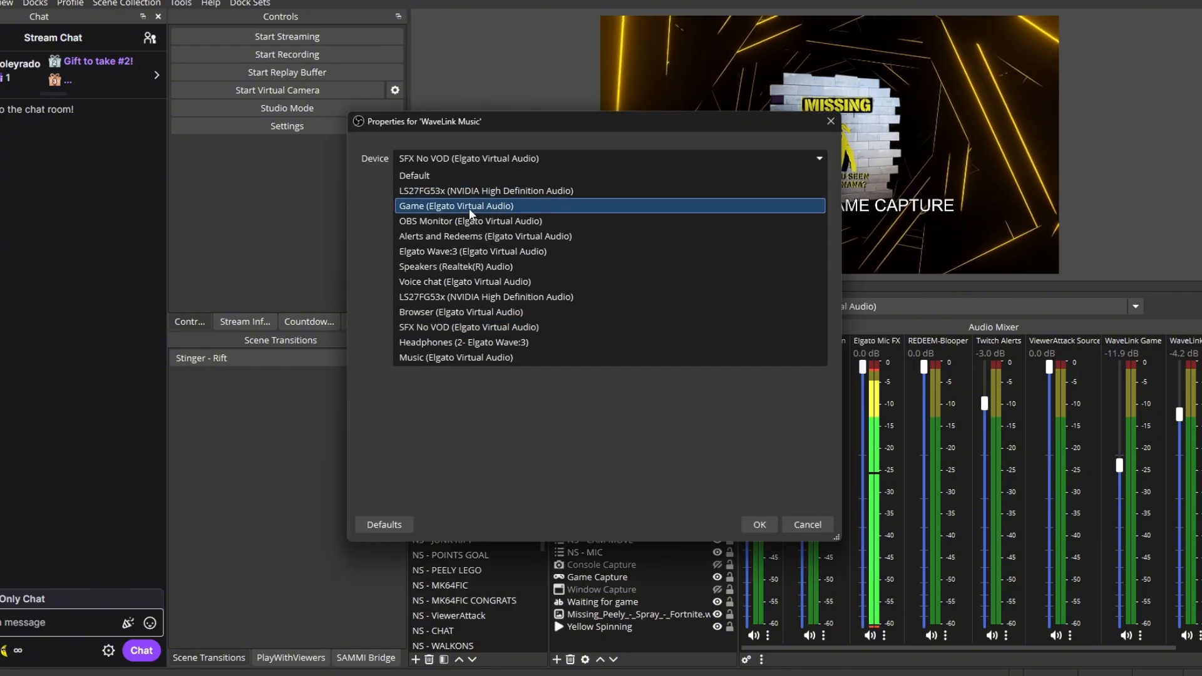
click(451, 357)
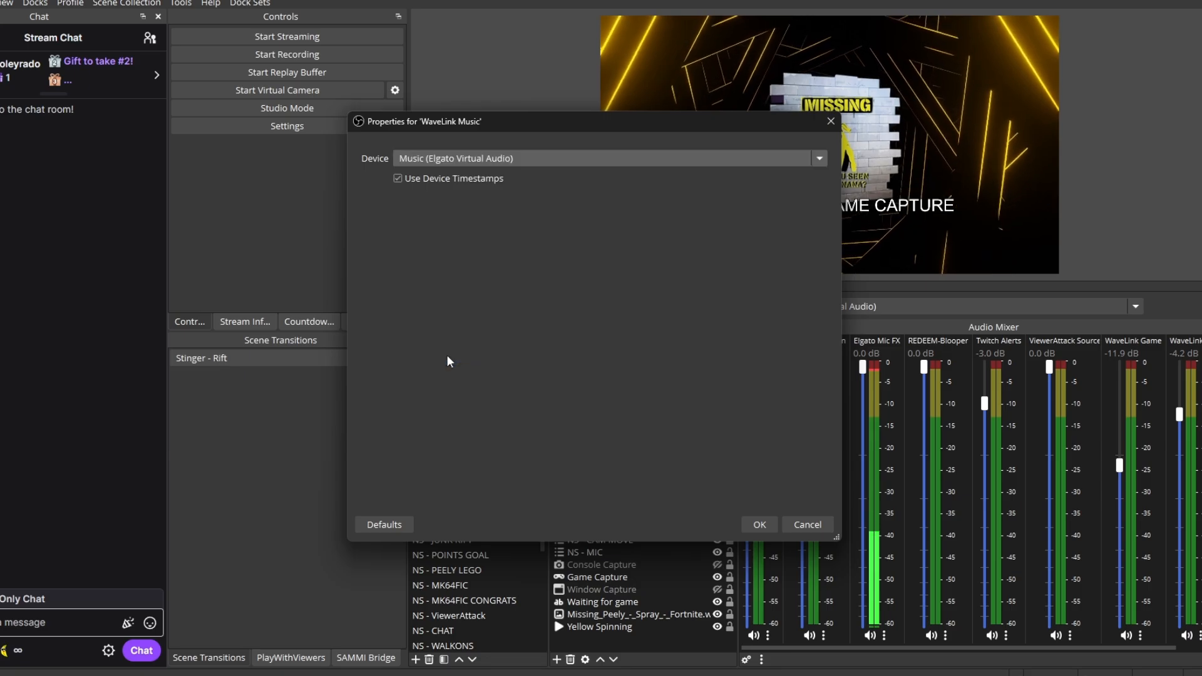
click(759, 525)
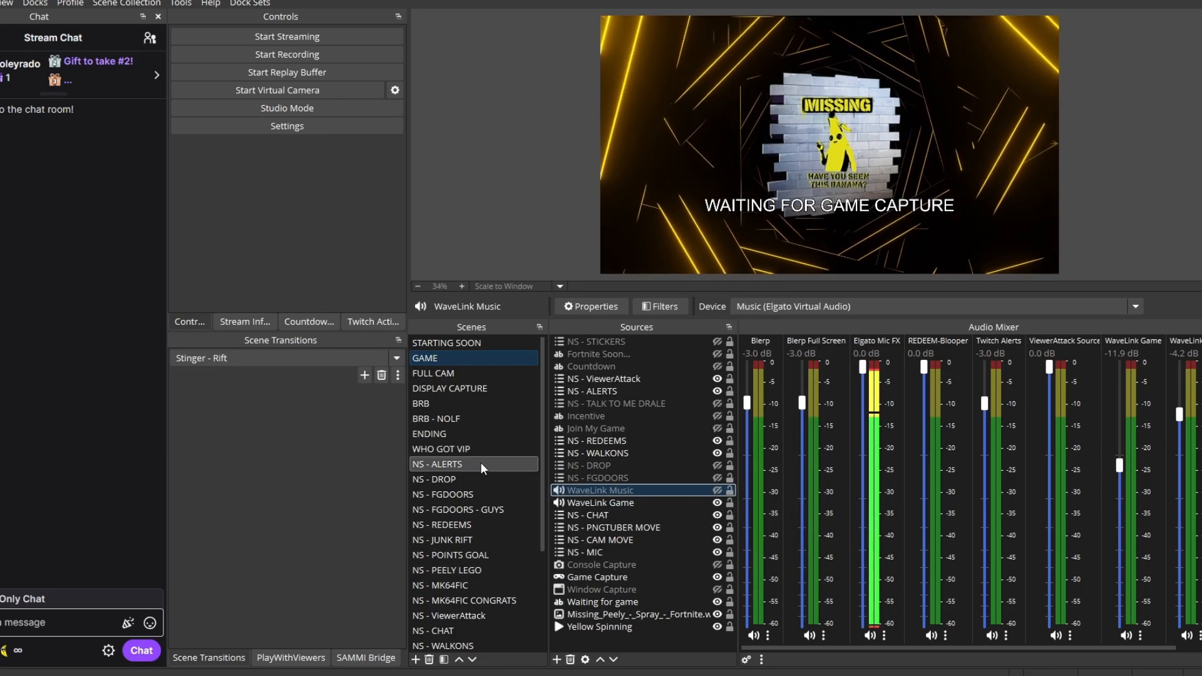
Step: Switch to the NS - ALERTS scene and look over its Twitch Alerts, Blerp and fortnite-noti-follower sources
click(479, 462)
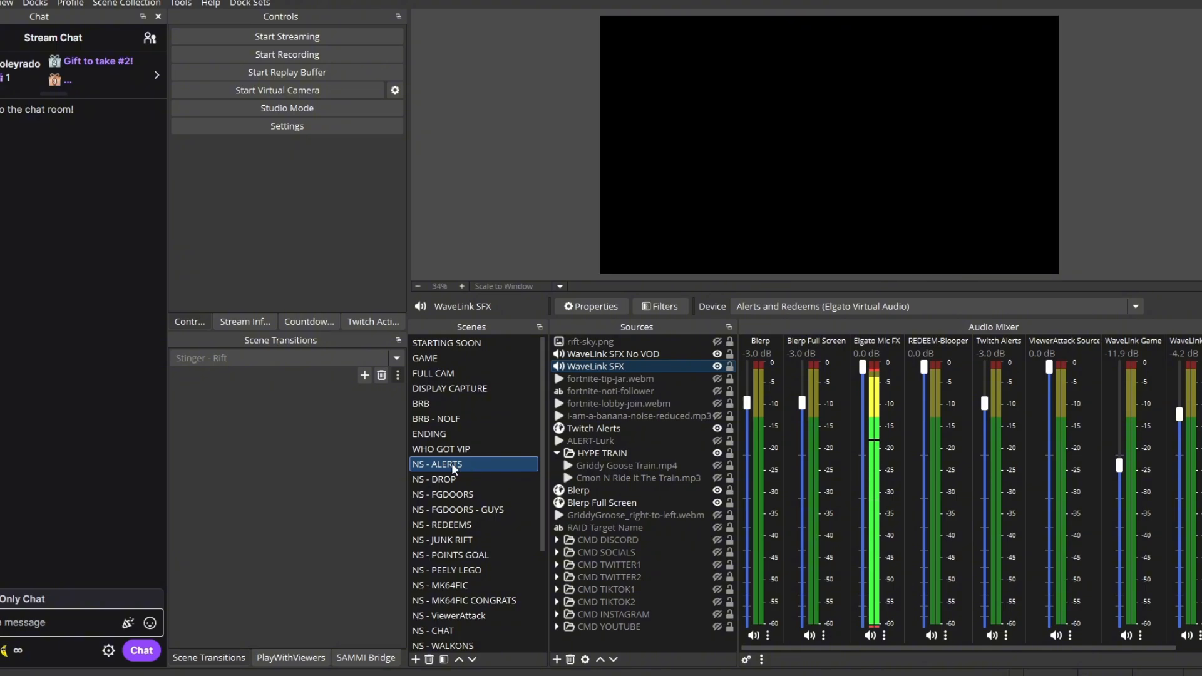
click(593, 428)
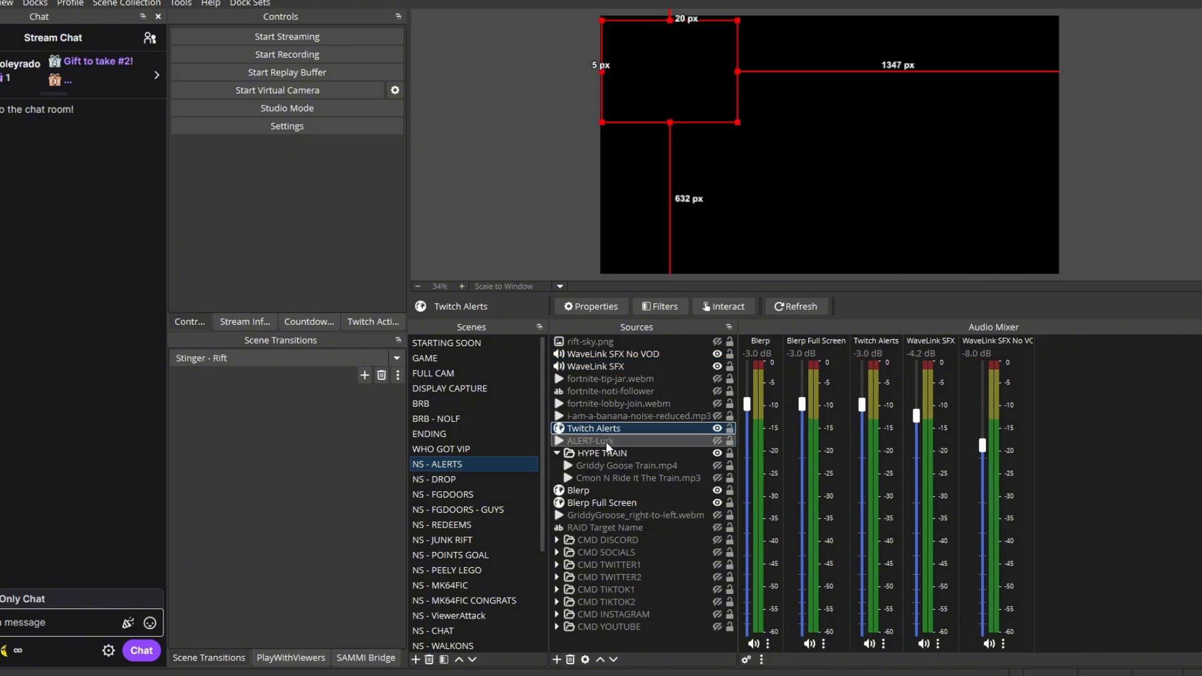
click(593, 492)
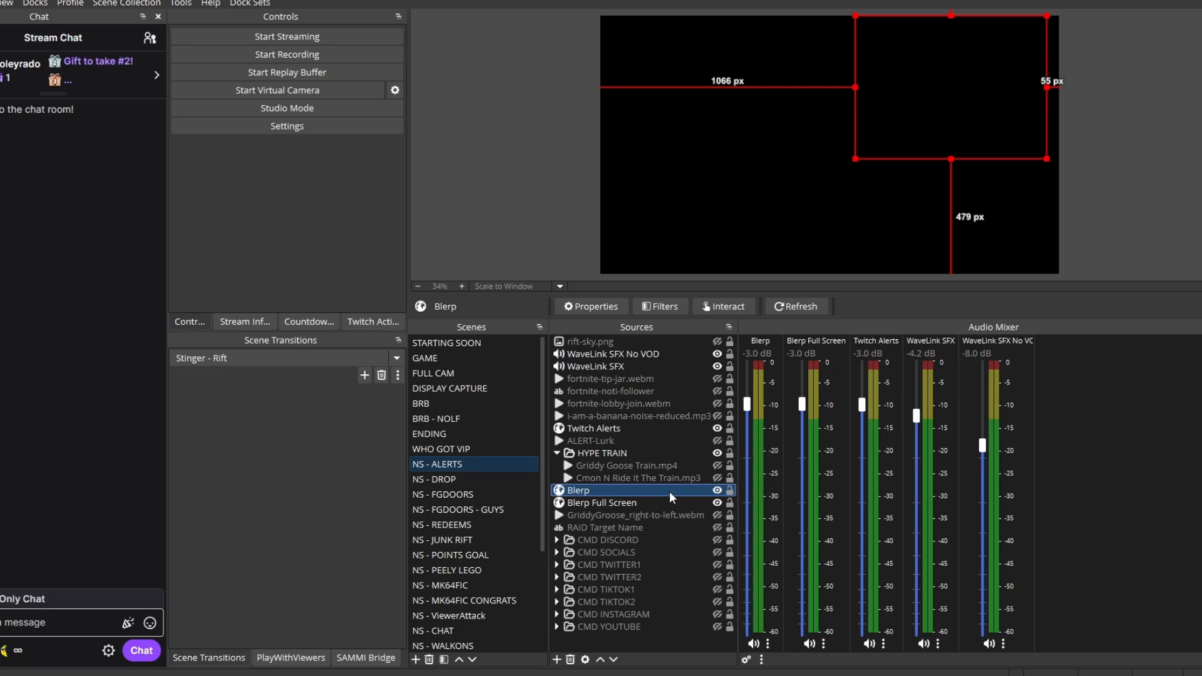
click(624, 392)
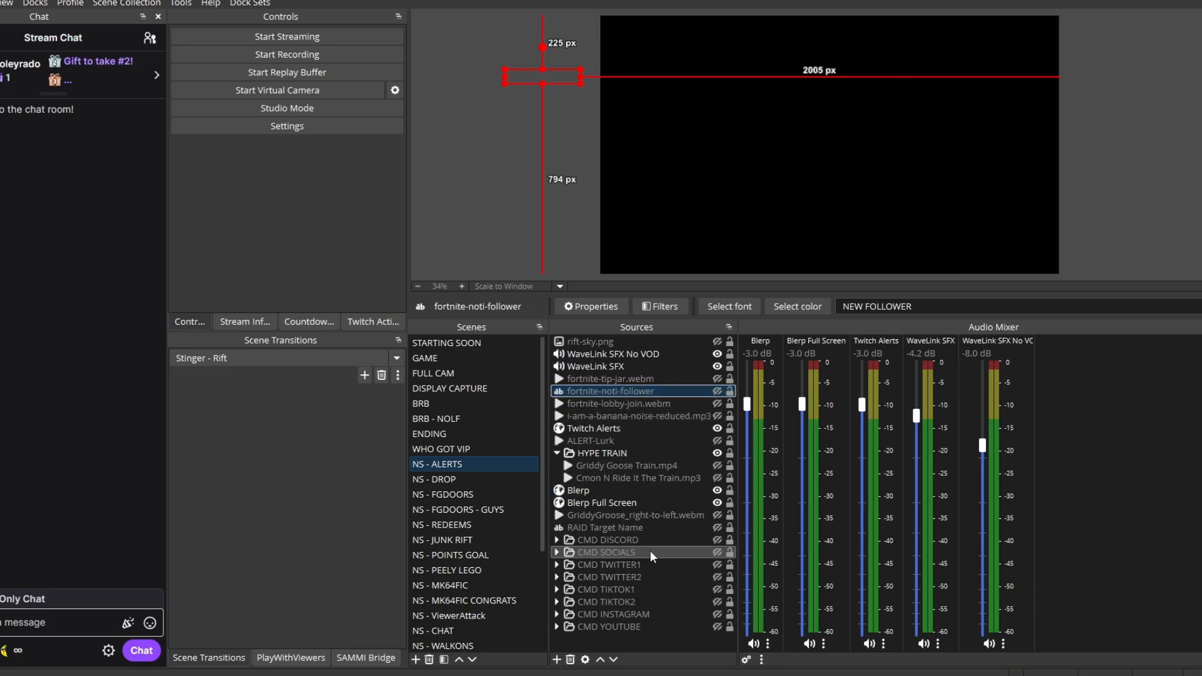
Step: Check the Control audio via OBS option in the properties of the Twitch Alerts and Blerp sources
double_click(607, 428)
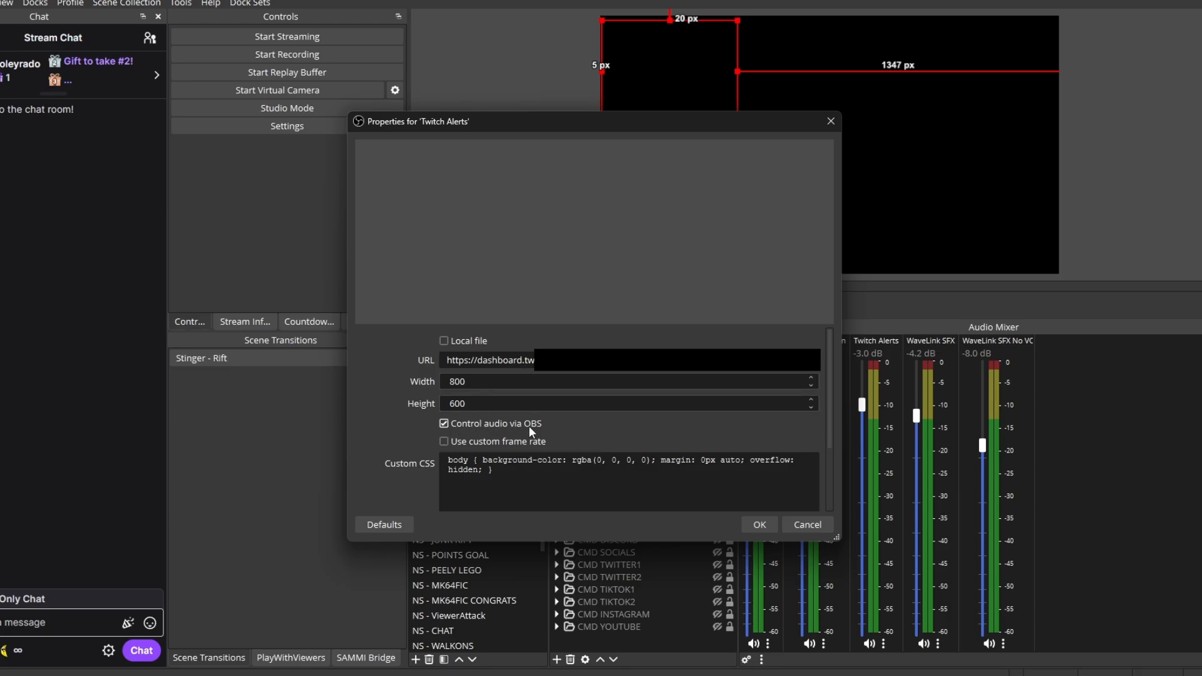
click(759, 524)
double_click(614, 494)
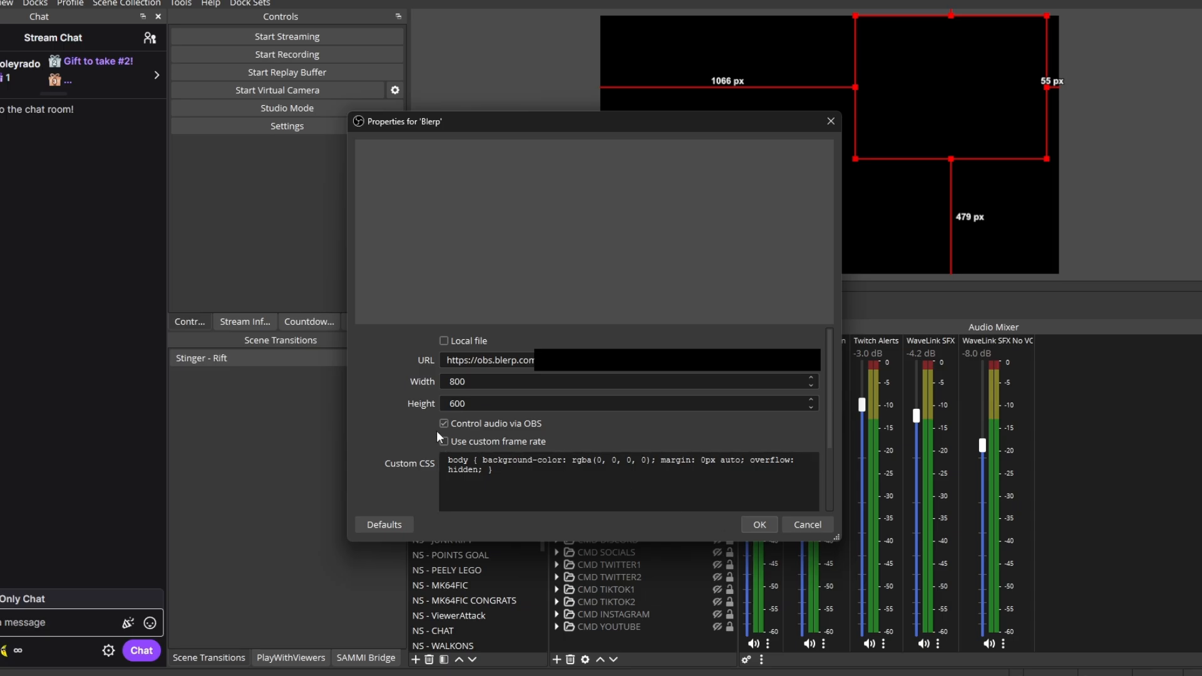
click(767, 525)
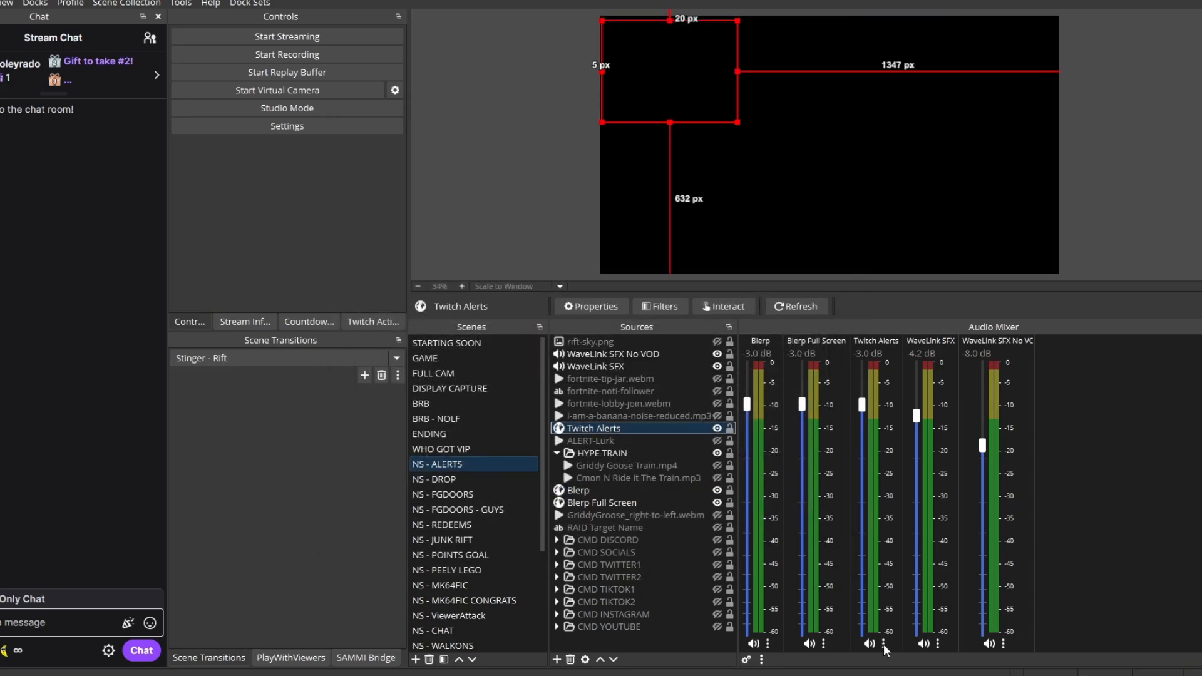
Step: In the Advanced Audio Properties, set audio monitoring for Twitch Alerts and Blerp to Monitor Only (mute output)
click(884, 644)
click(895, 636)
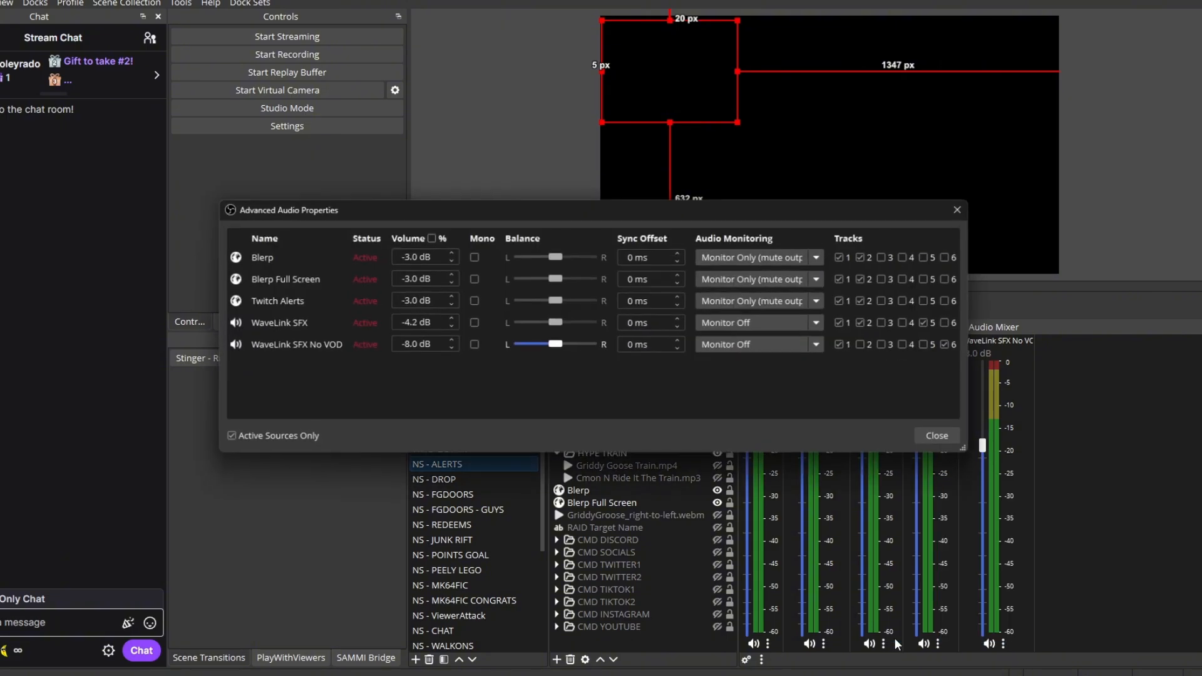
click(806, 298)
click(805, 298)
click(785, 260)
click(785, 260)
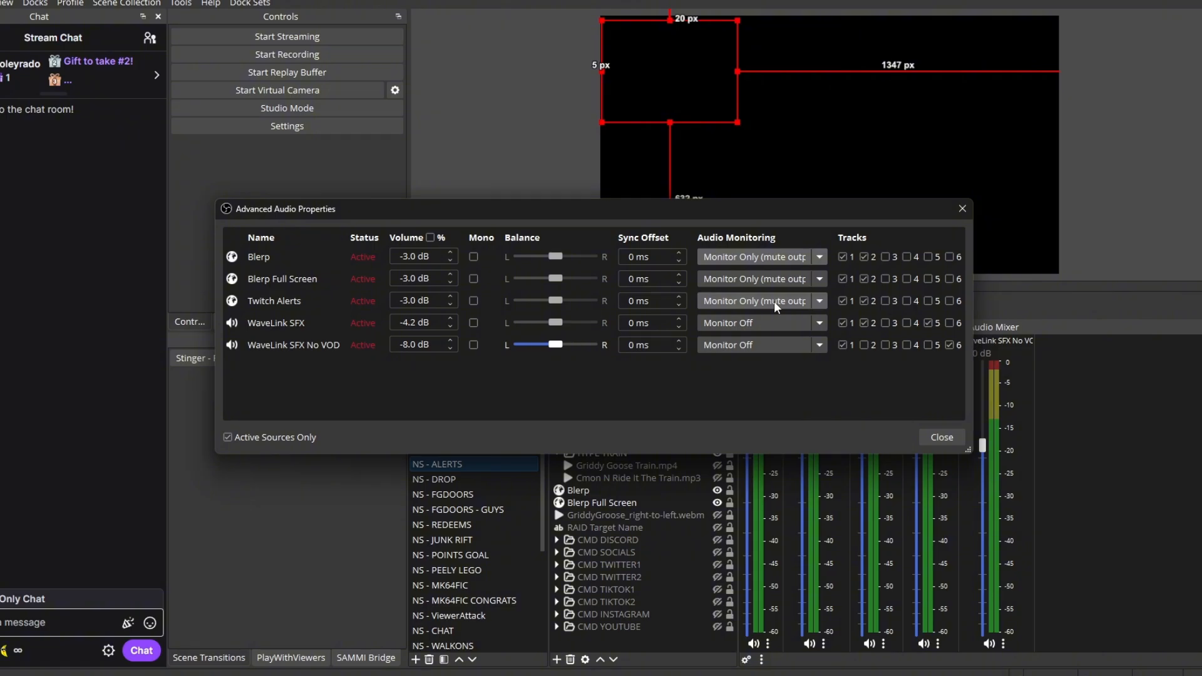
Step: Close the Advanced Audio Properties and set the Monitoring Device to Alerts and Redeems (Elgato Virtual Audio) in the audio settings
click(941, 434)
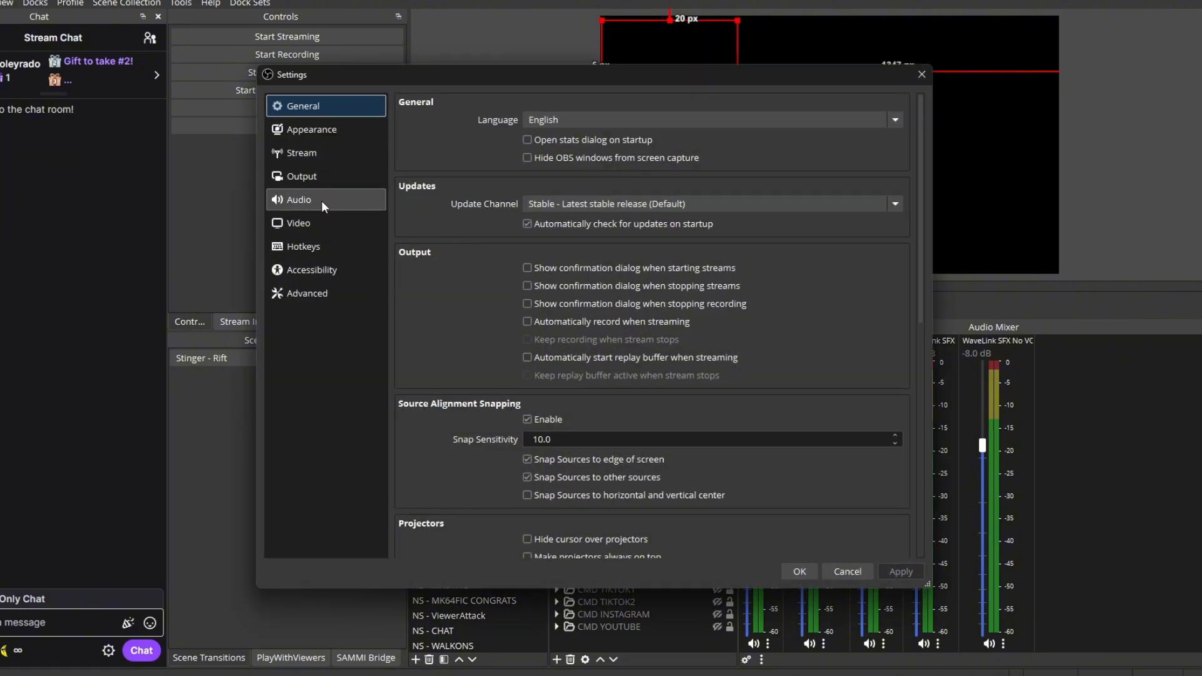
click(321, 200)
click(564, 420)
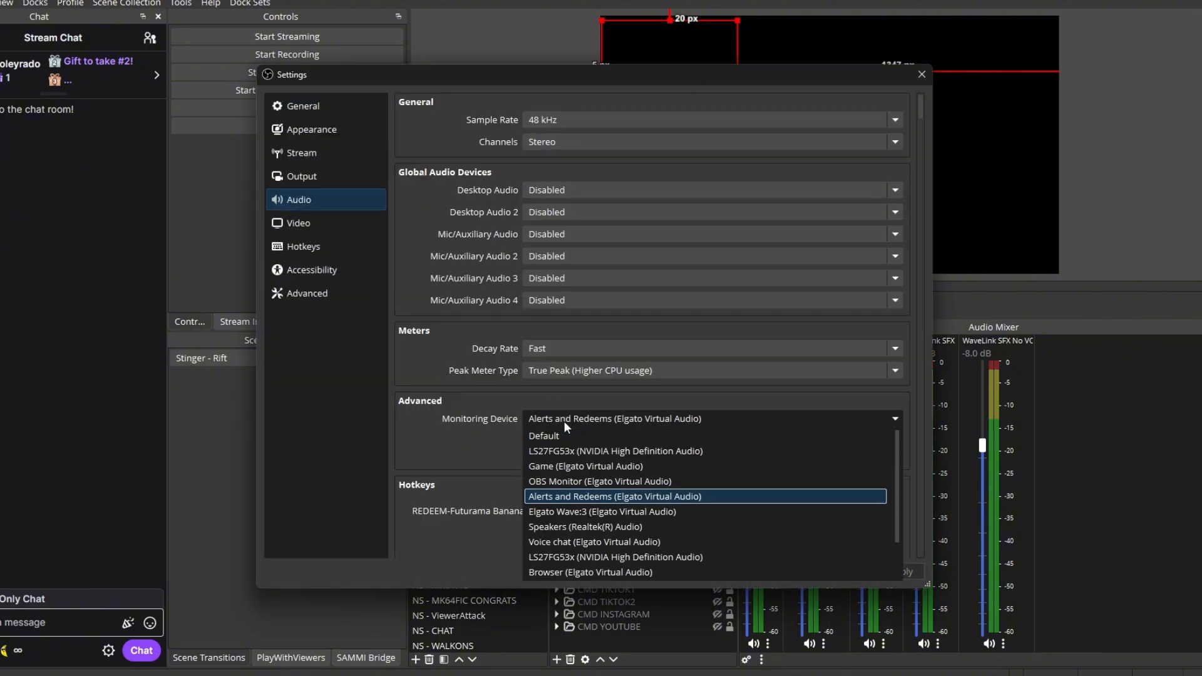
click(636, 418)
click(804, 569)
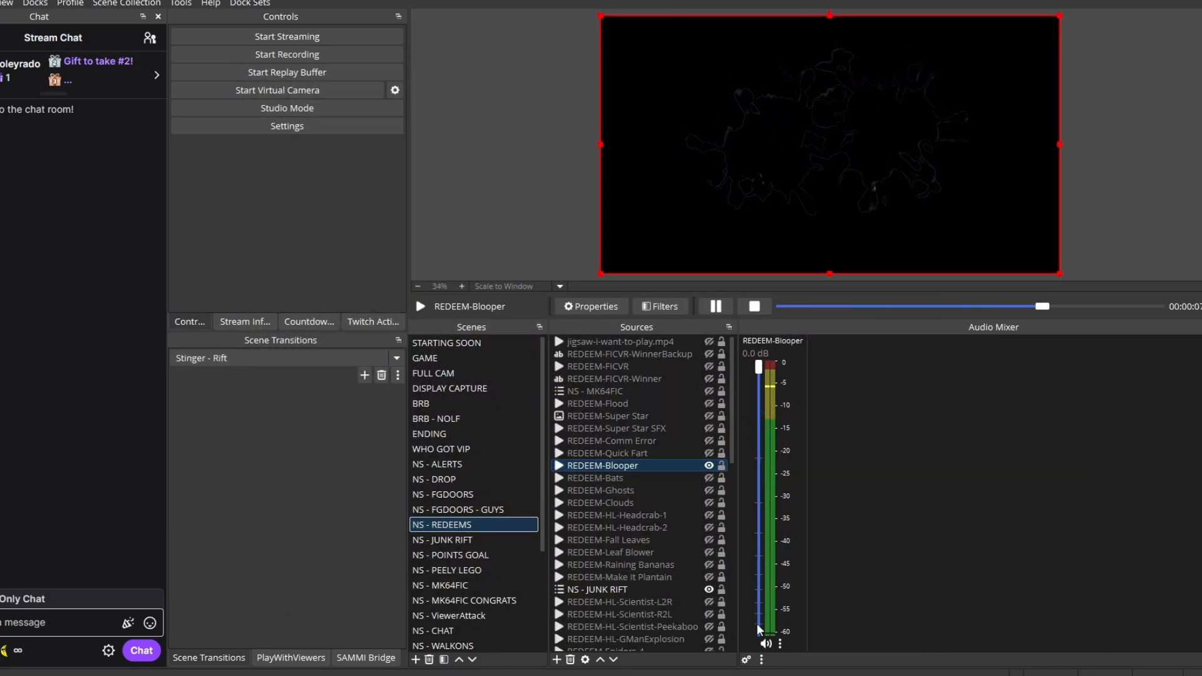
Step: Check the audio monitoring option of the REDEEM-Blooper source in the Advanced Audio Properties
click(779, 644)
click(853, 636)
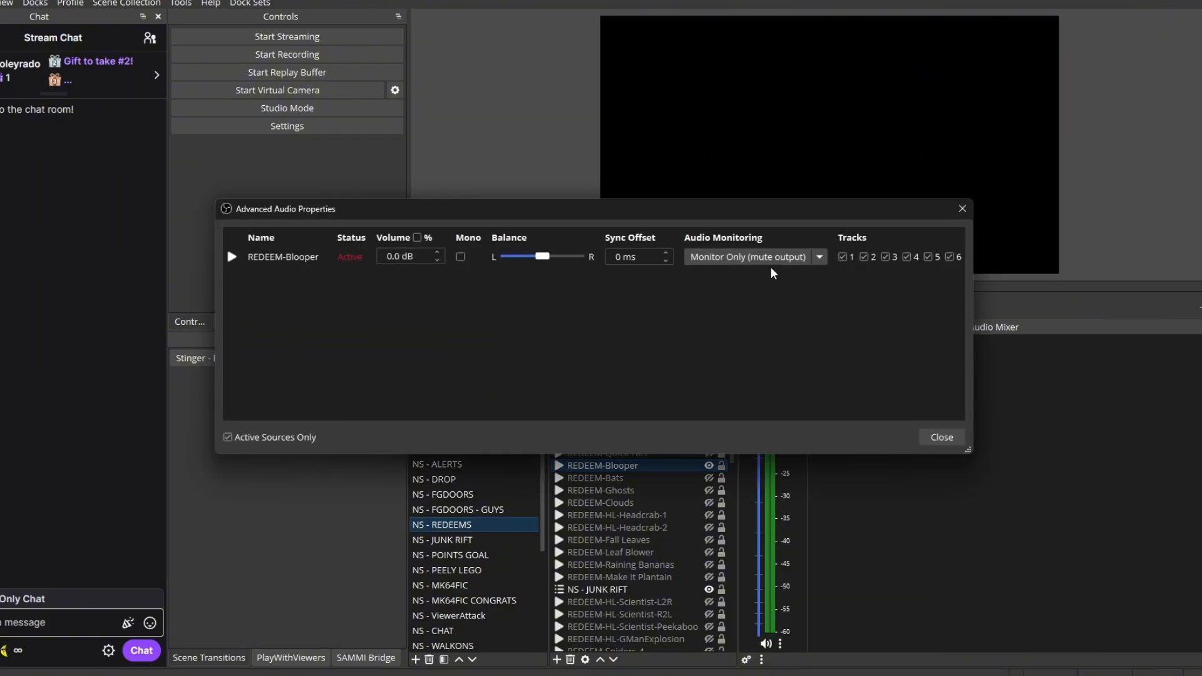
key(Escape)
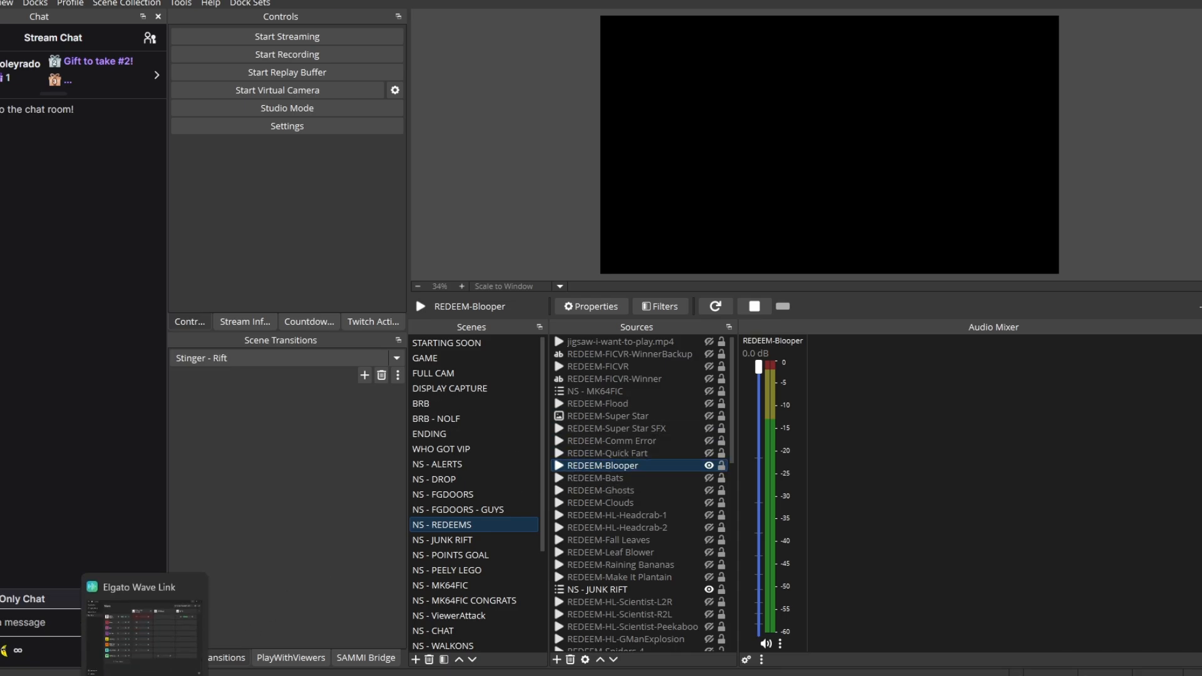
Step: Switch to Wave Link and check the Personal Mix volume of the Alerts and Redeems channel
click(145, 675)
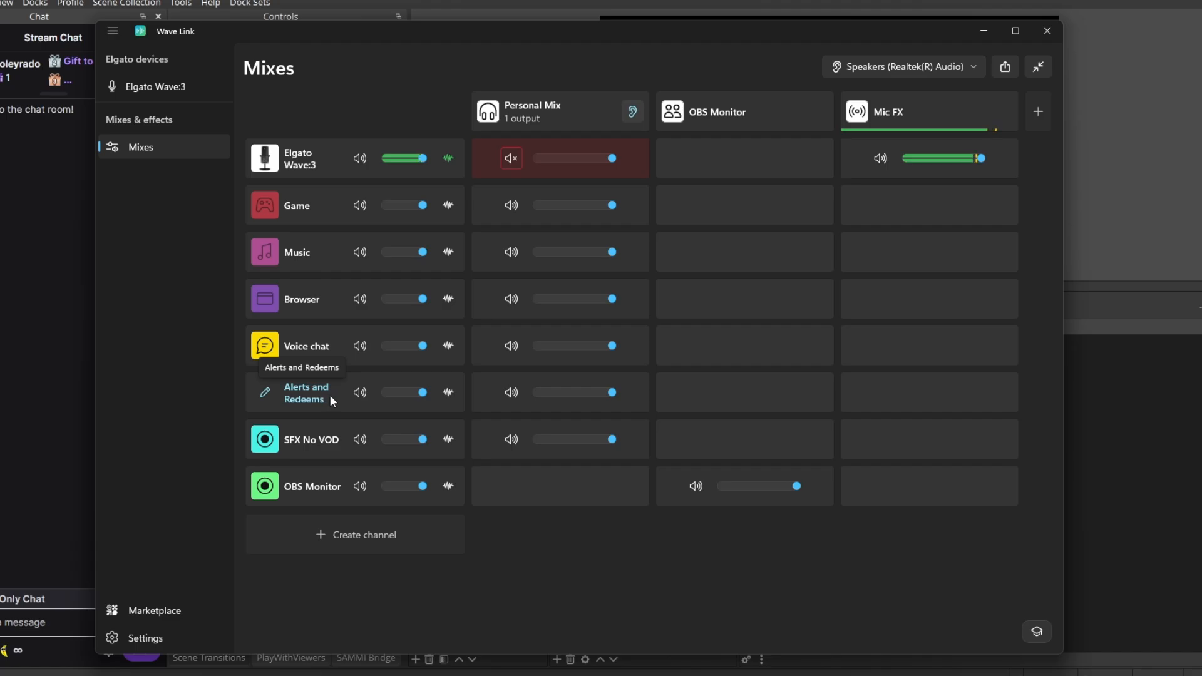
mouse_move(615, 394)
mouse_move(615, 393)
mouse_down()
mouse_move(562, 391)
mouse_move(623, 392)
mouse_up()
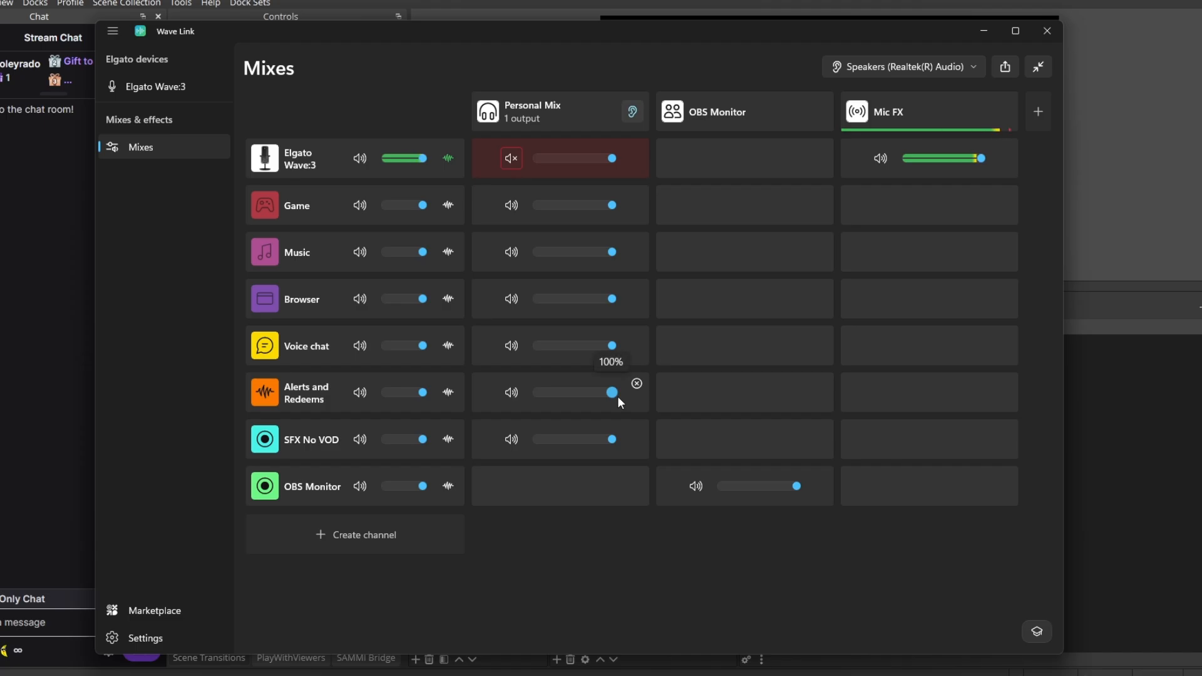
click(981, 39)
click(612, 392)
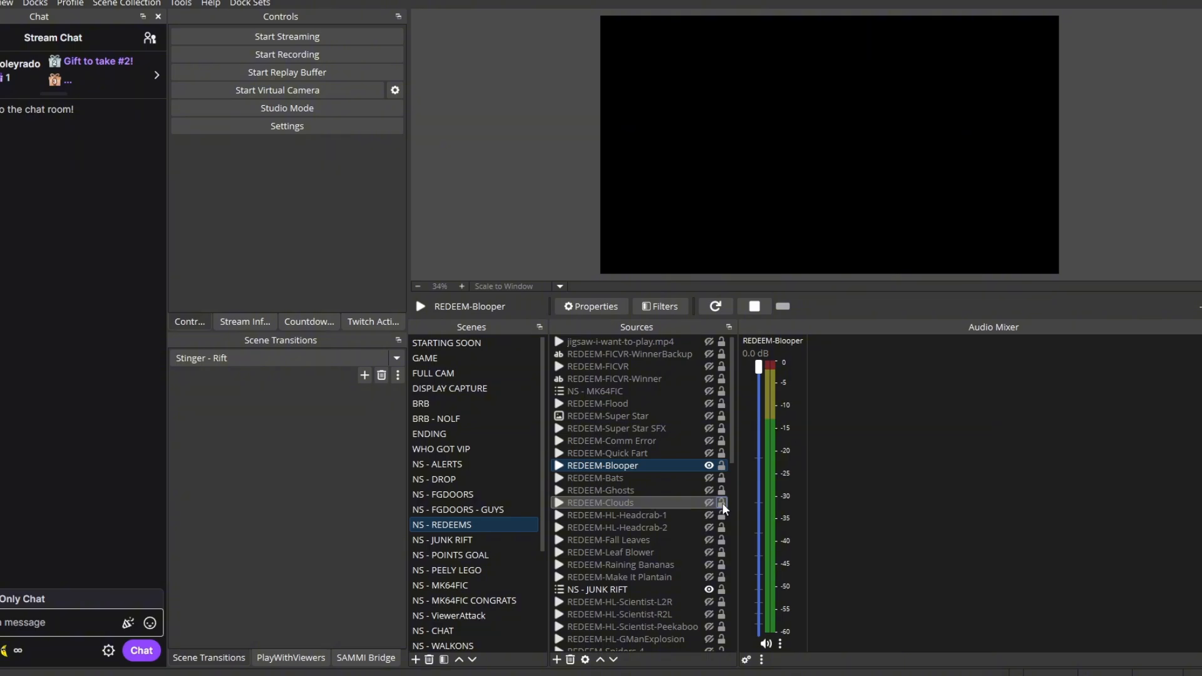
Step: In the NS - ALERTS scene, set the device of the WaveLink SFX source to Alerts and Redeems (Elgato Virtual Audio)
click(470, 464)
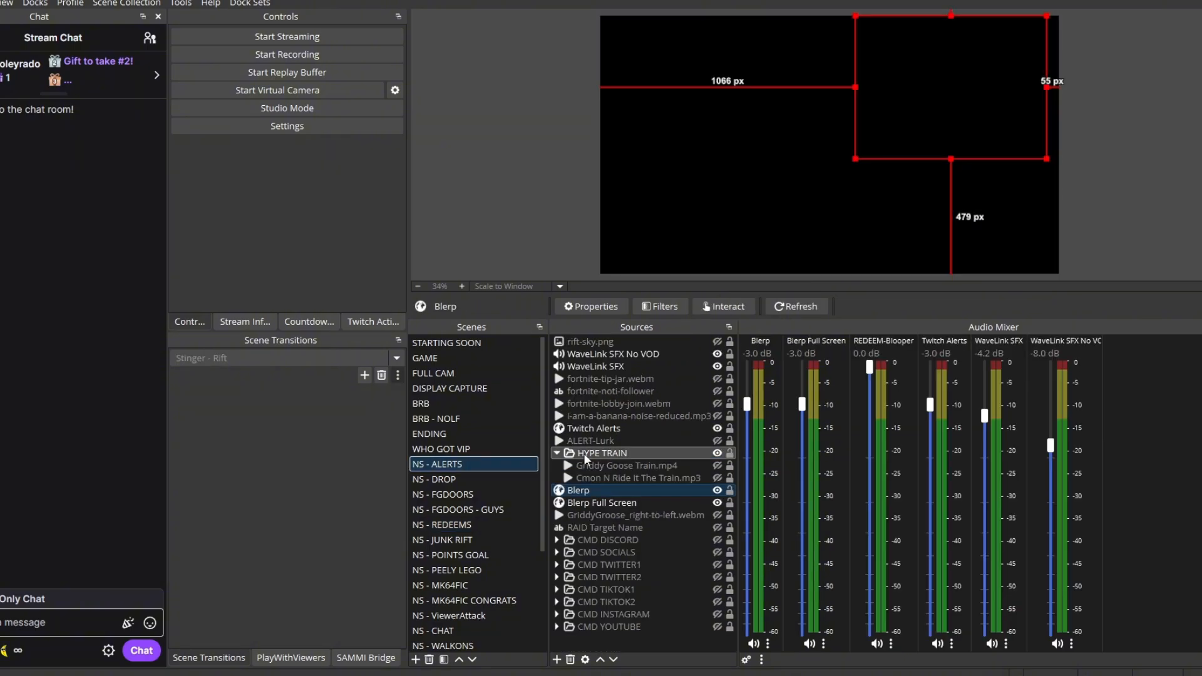
click(603, 367)
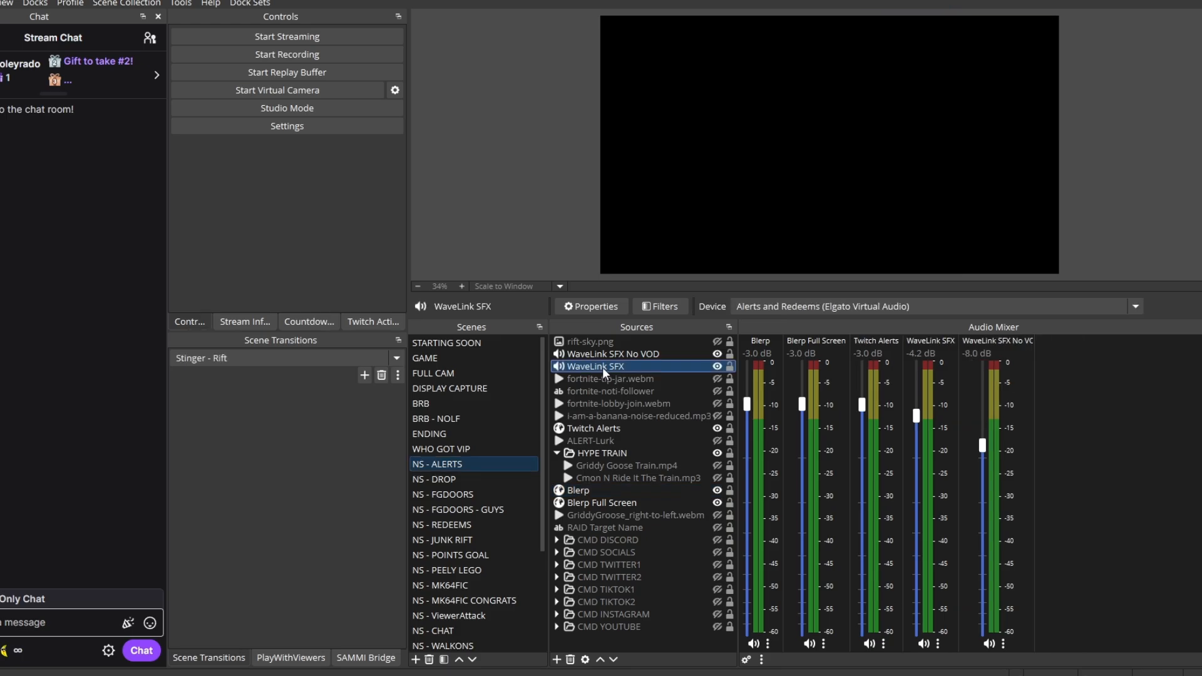
double_click(602, 367)
drag(524, 123, 543, 168)
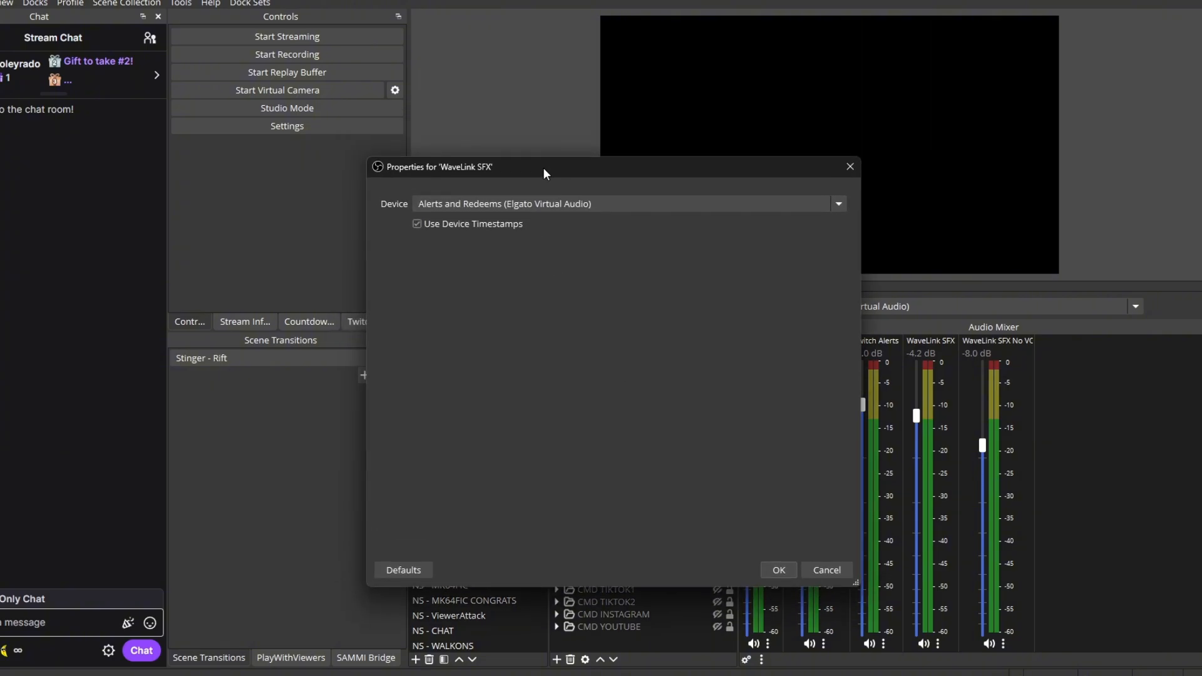
click(491, 208)
click(453, 280)
click(778, 568)
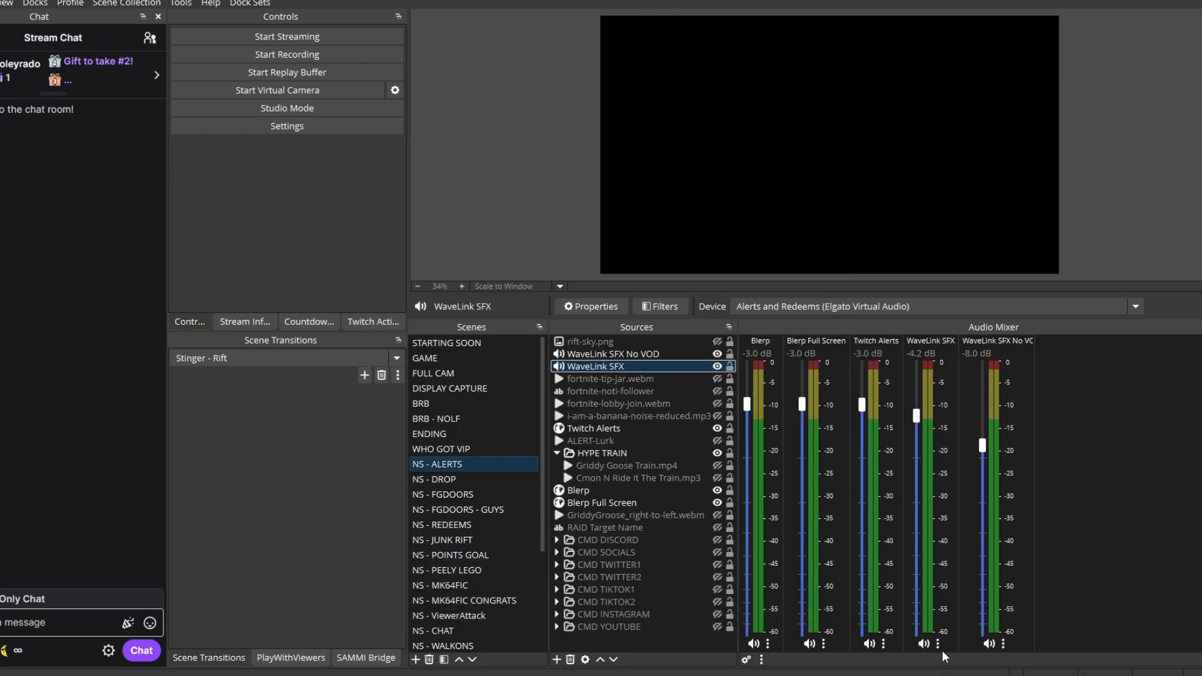
Step: Keep WaveLink SFX's audio monitoring at Monitor Off and lower its mixer volume to -6.2 dB
click(937, 644)
click(962, 635)
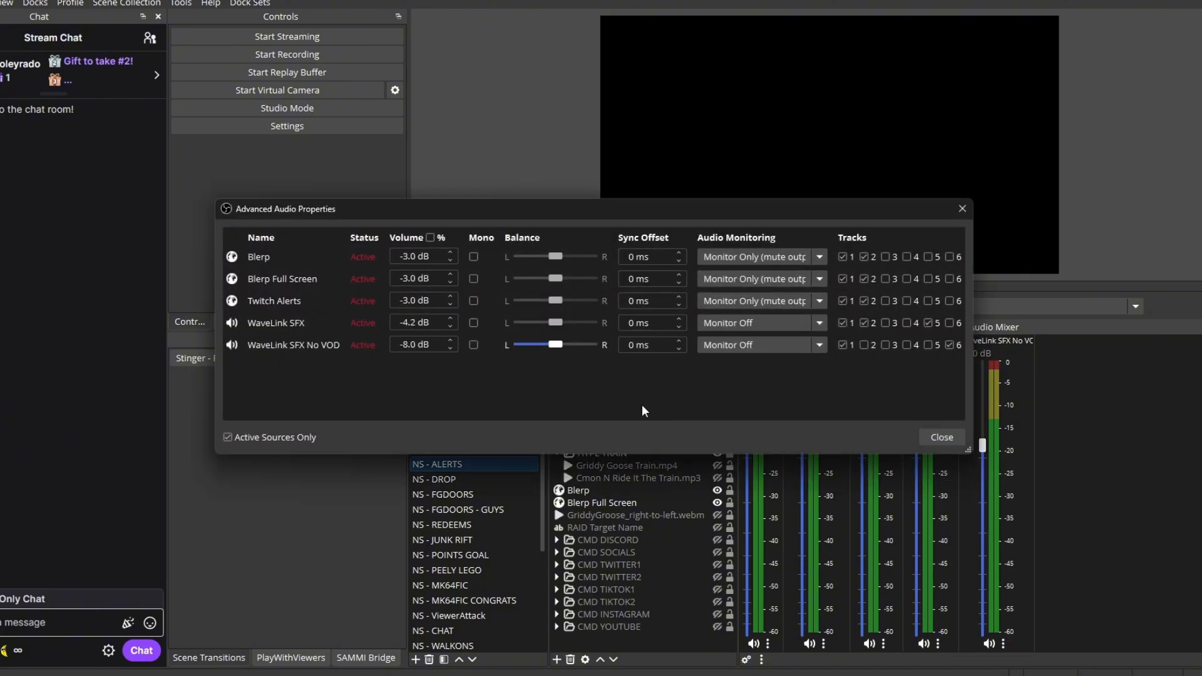
click(760, 323)
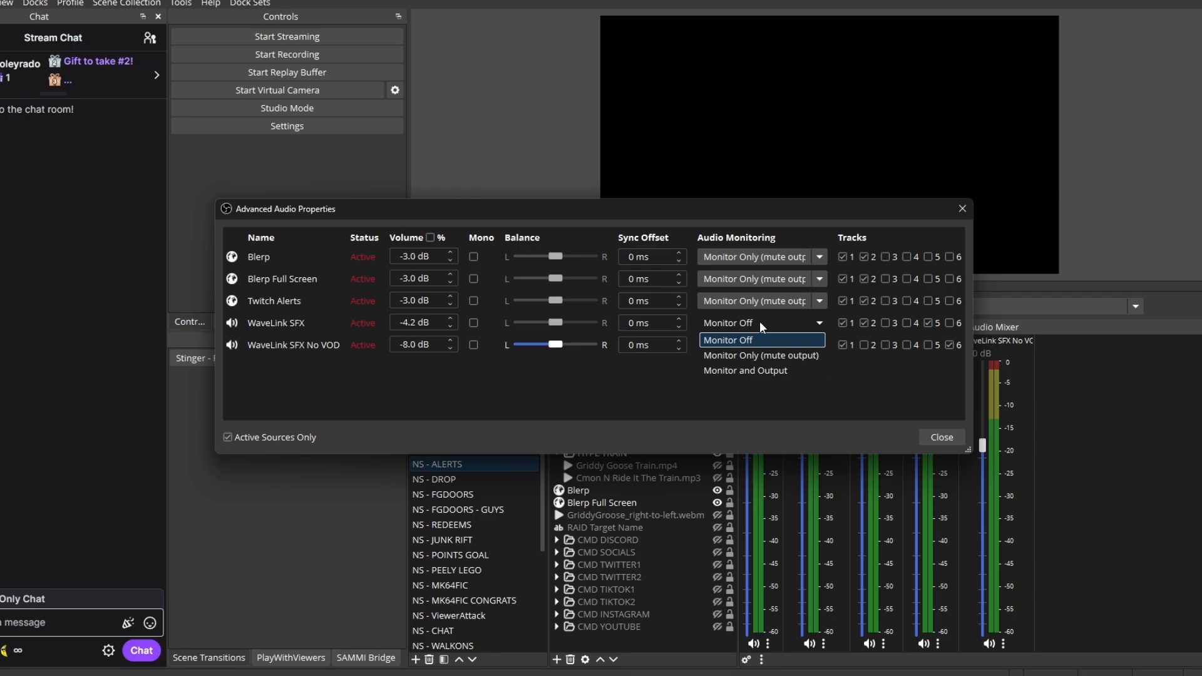
click(760, 322)
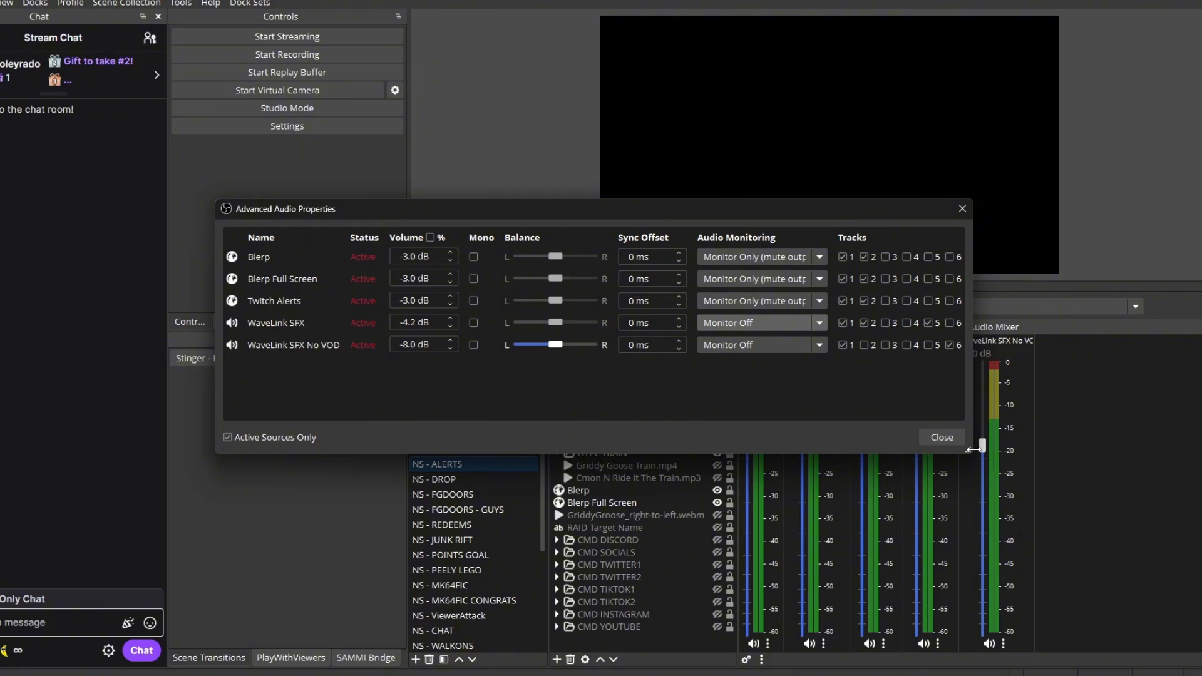
click(943, 438)
mouse_move(918, 415)
mouse_down()
mouse_move(925, 574)
mouse_move(933, 474)
mouse_move(929, 520)
mouse_move(912, 416)
mouse_move(925, 478)
mouse_move(923, 434)
mouse_up()
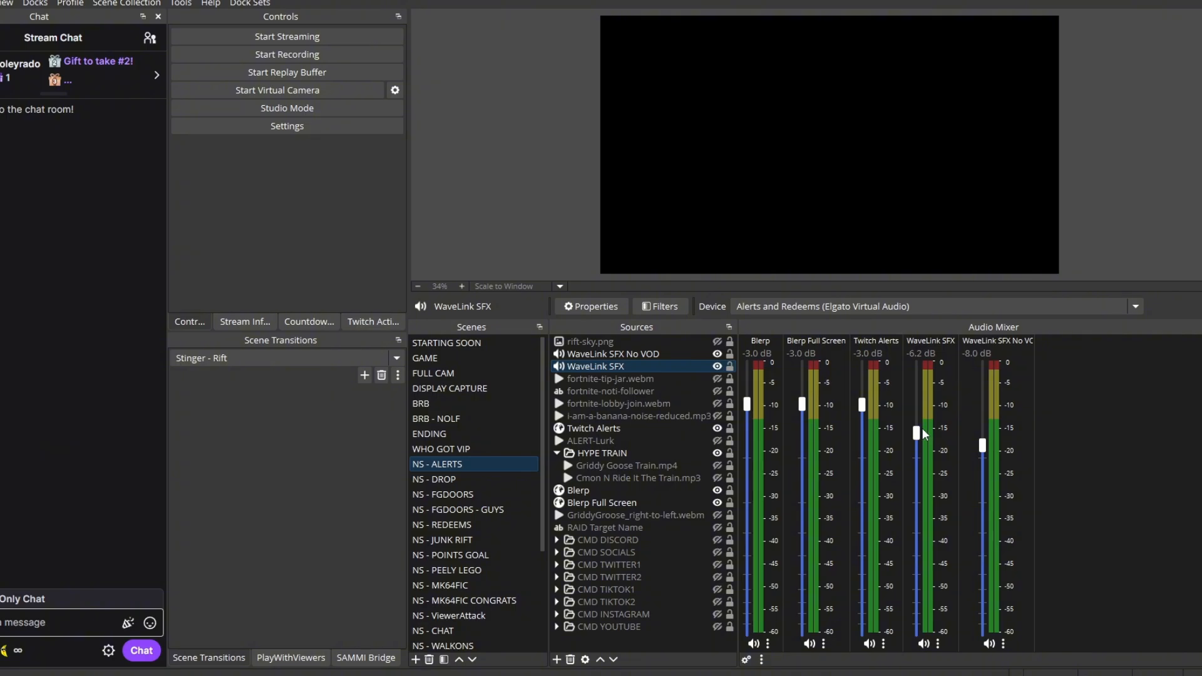
Step: Select the WaveLink SFX No VOD source and review the Output Mode and Twitch VOD Track in the streaming output settings
click(679, 357)
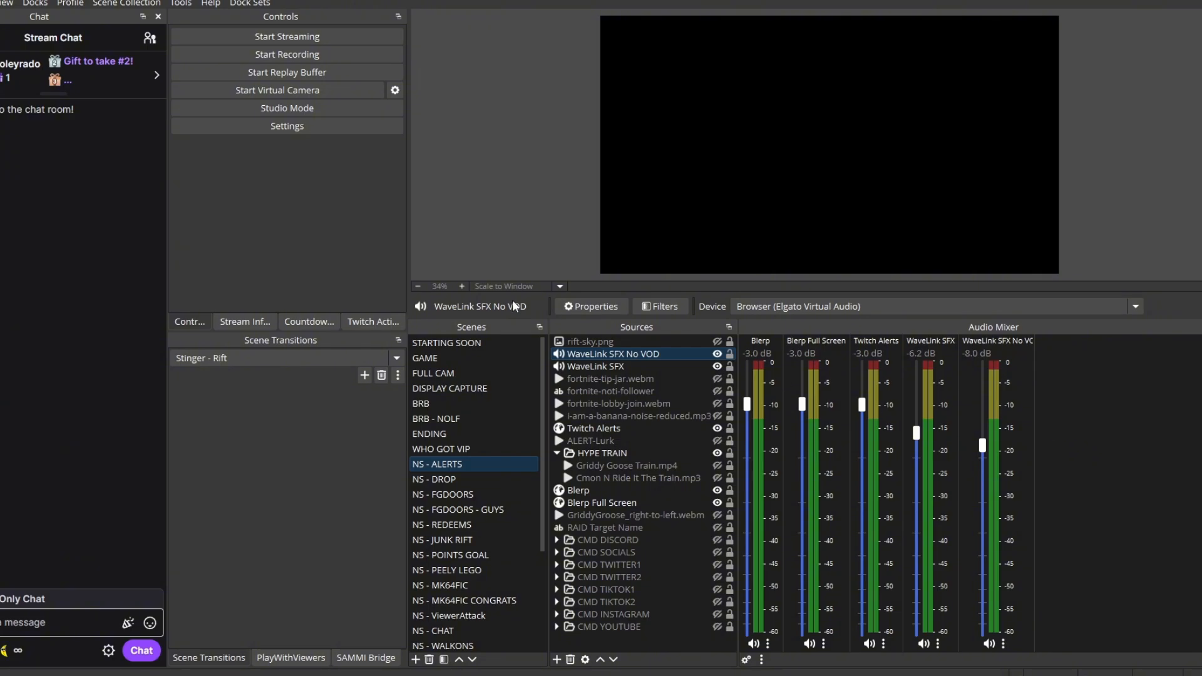
click(287, 126)
click(294, 199)
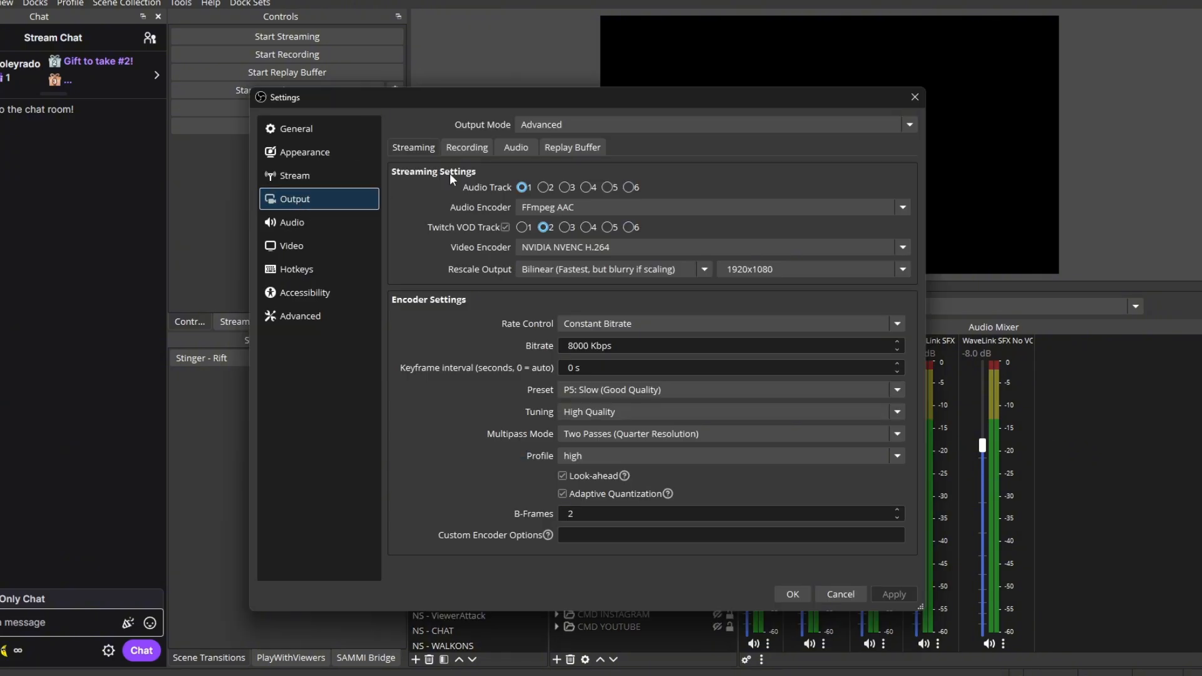
click(552, 125)
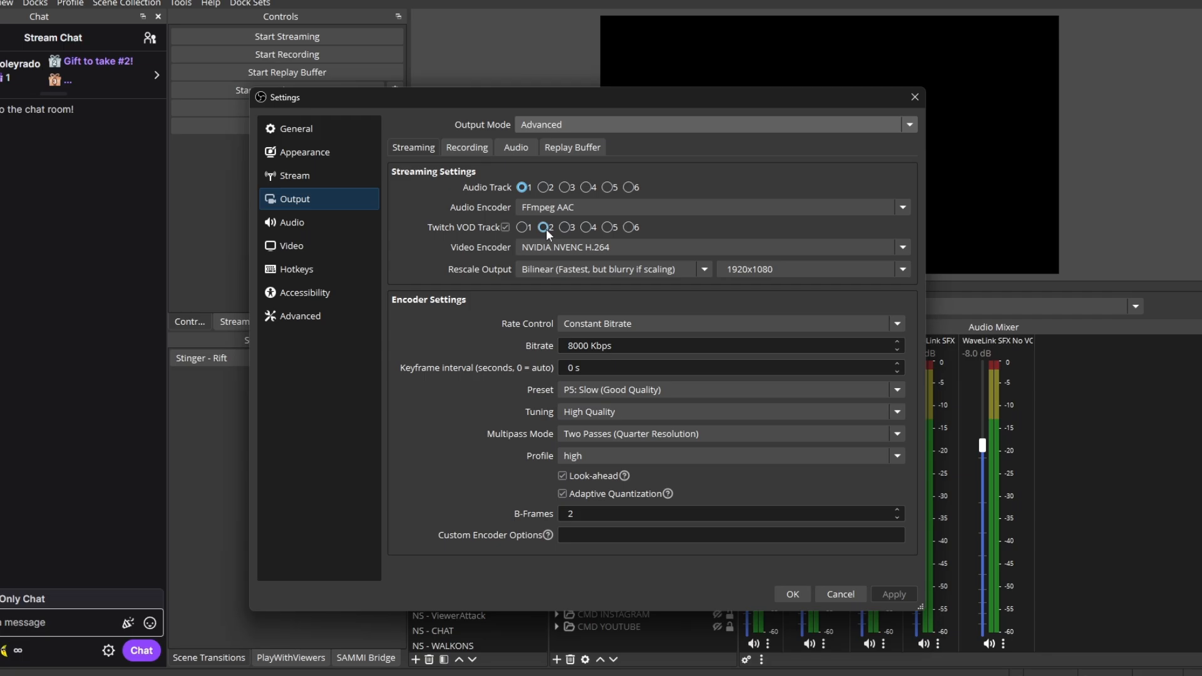
click(788, 595)
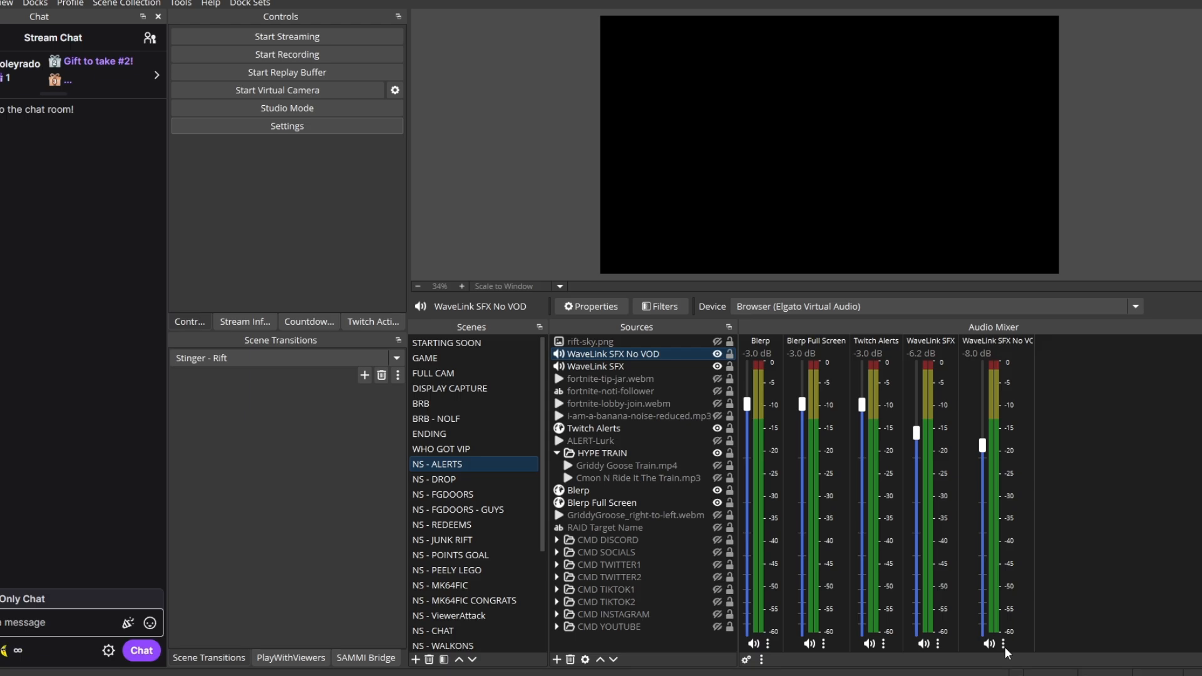
Step: Check the audio track assignment of WaveLink SFX No VOD in the Advanced Audio Properties, especially the VOD track 2
click(1004, 645)
click(1015, 637)
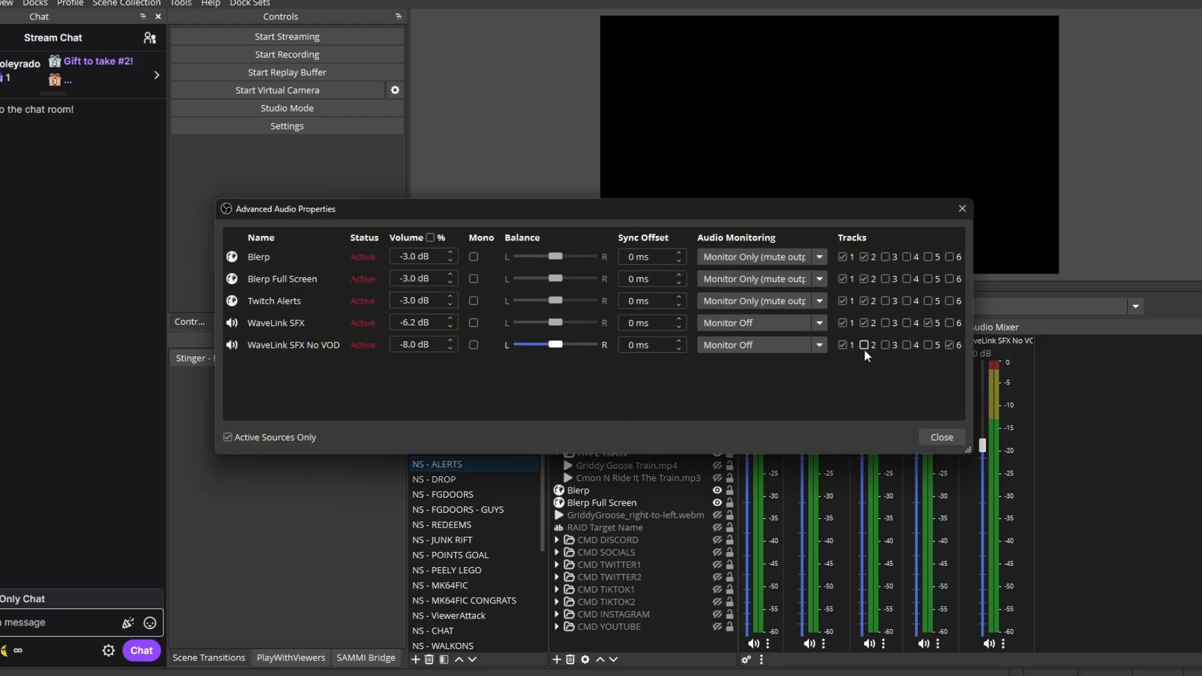
click(937, 437)
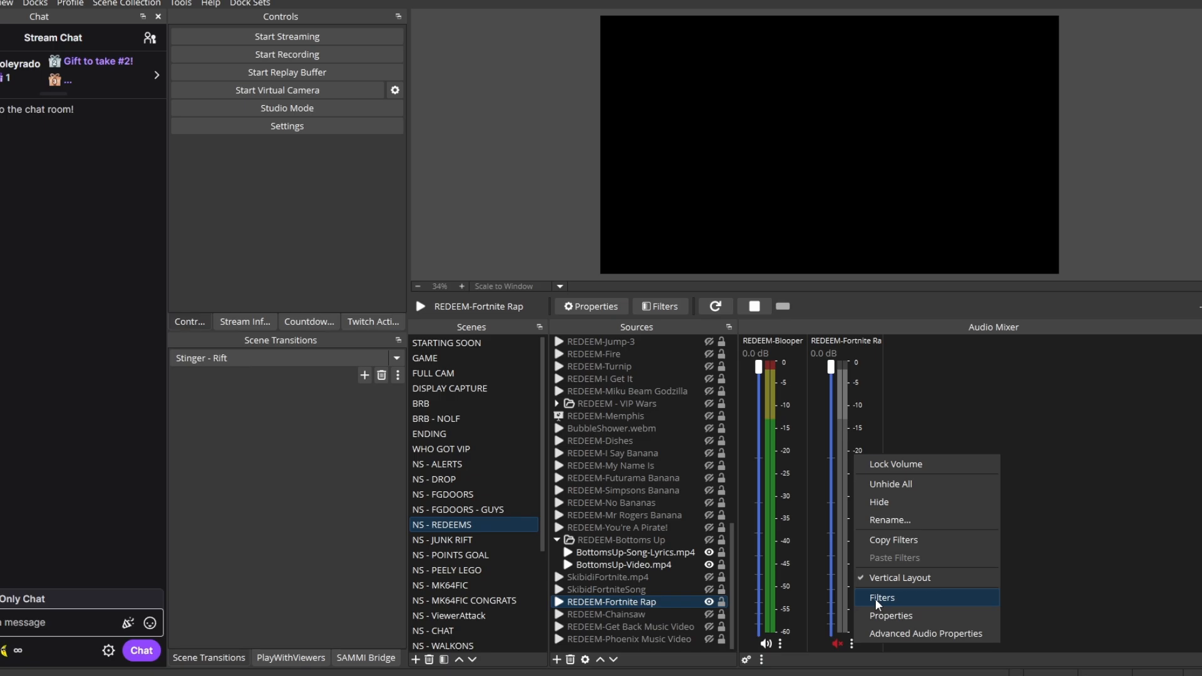
Step: Set the device of the Audio Monitor filter on the REDEEM-Fortnite Rap source to SFX No VOD (Elgato Virtual Audio)
click(648, 606)
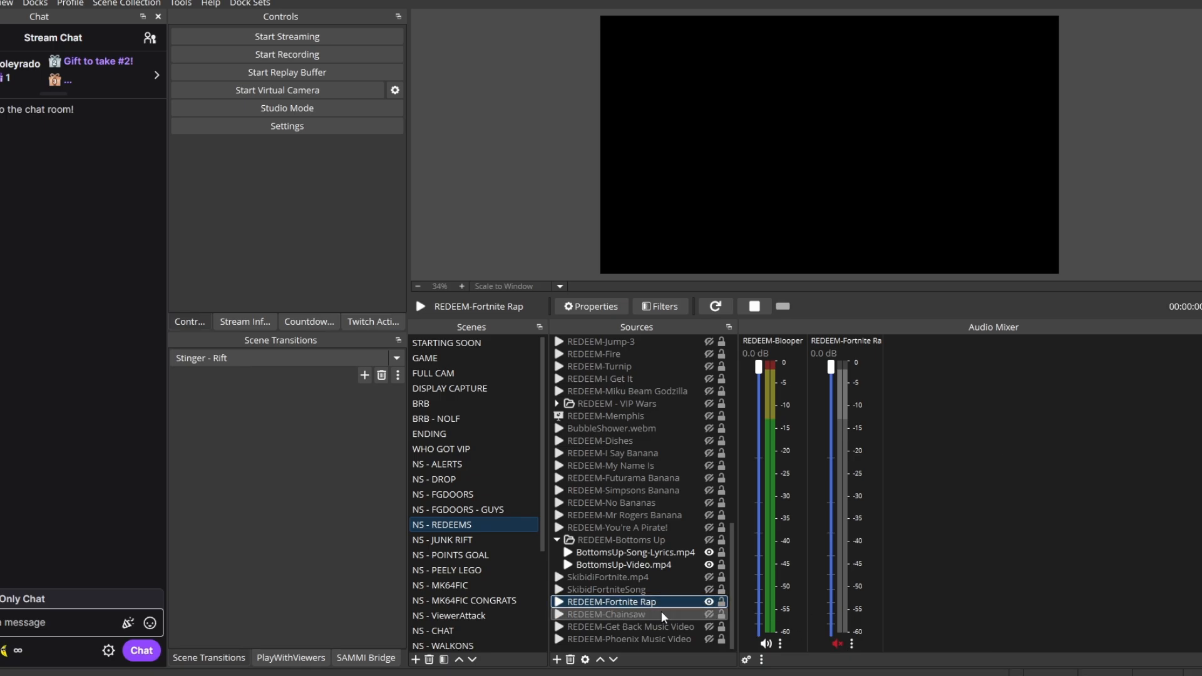
click(646, 614)
click(689, 602)
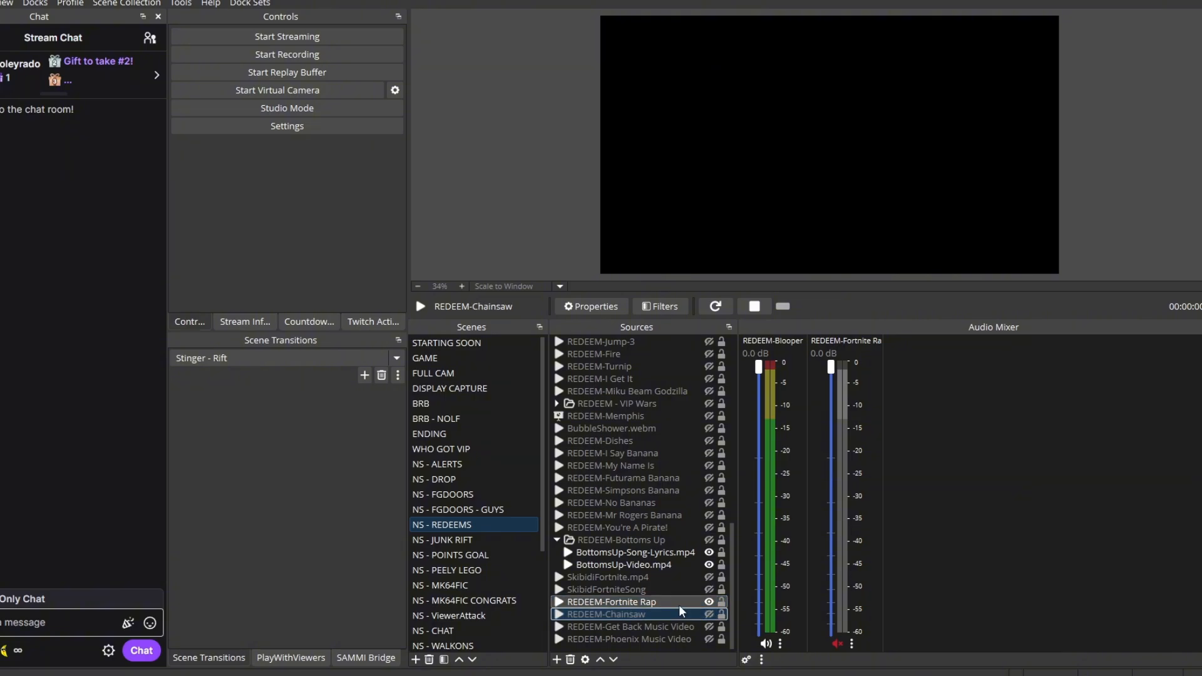
click(851, 643)
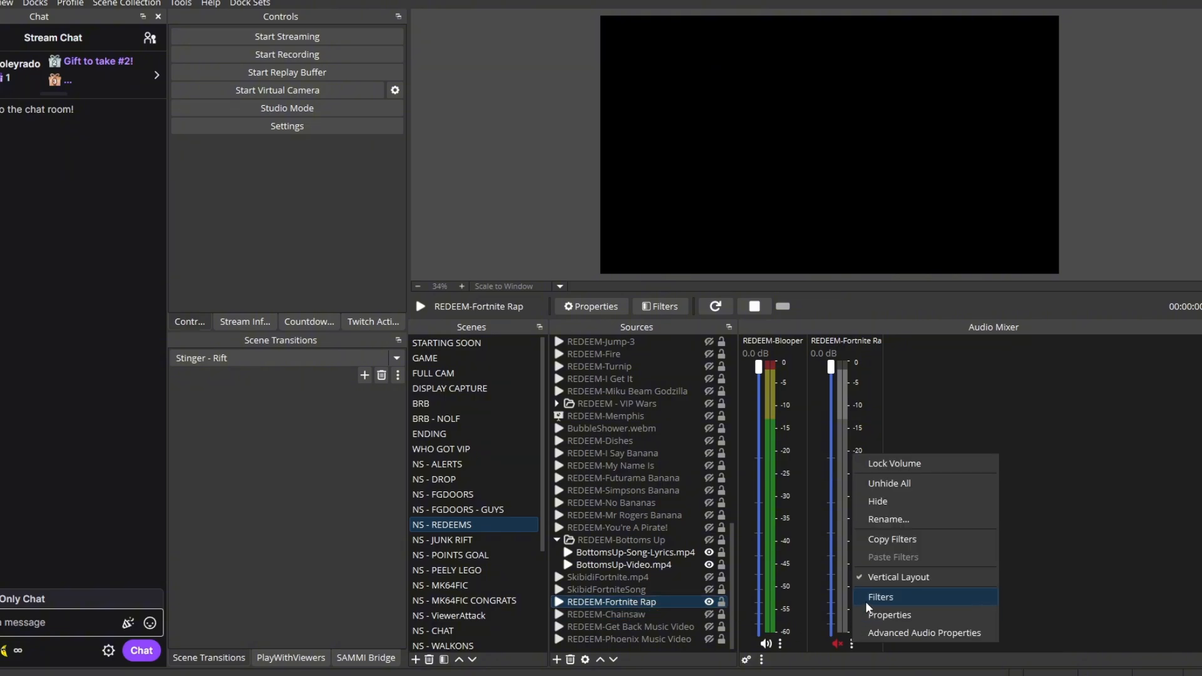
right_click(674, 602)
click(646, 603)
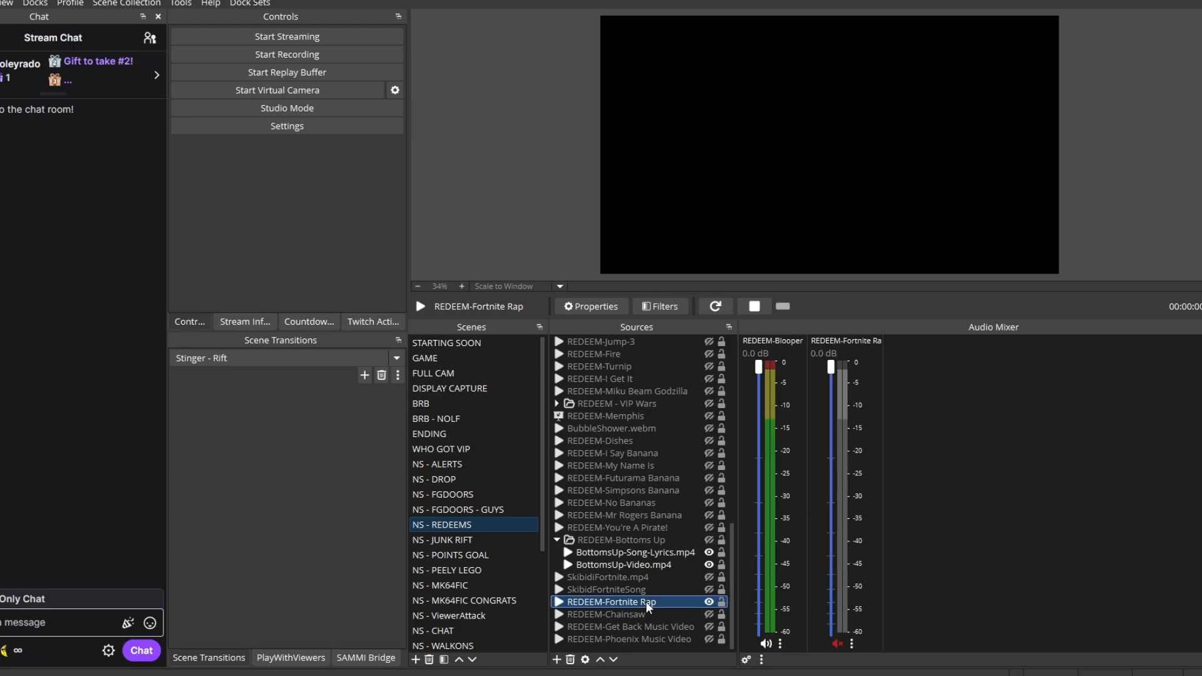
right_click(646, 602)
click(678, 574)
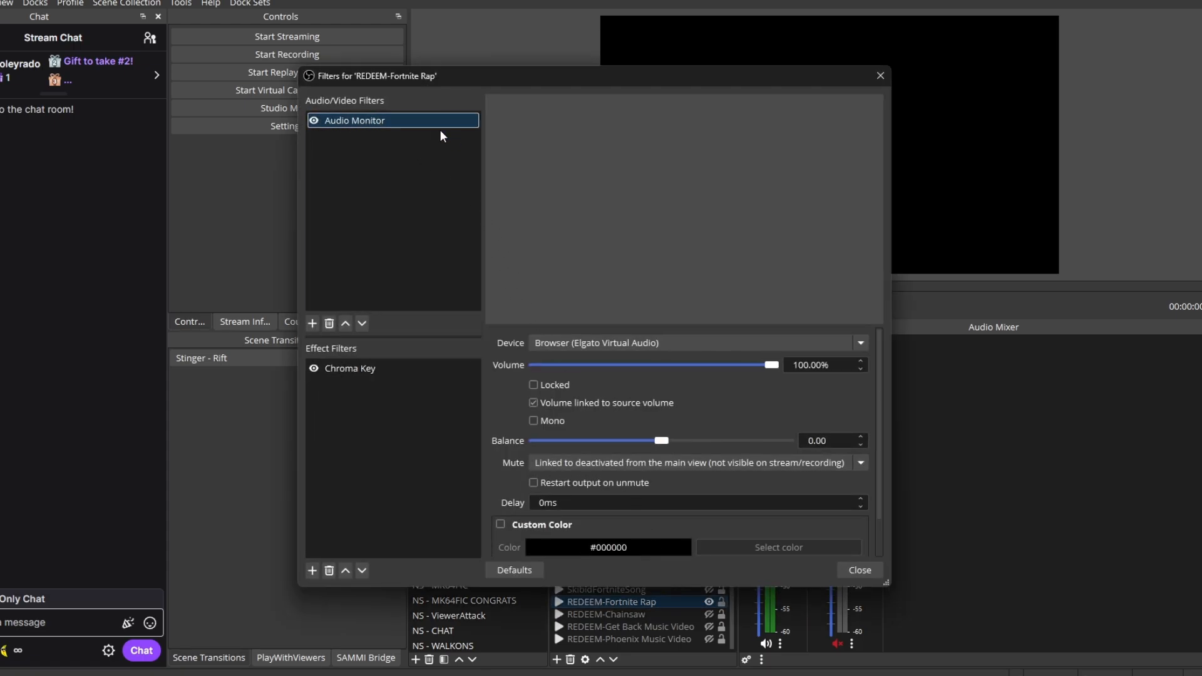
click(650, 343)
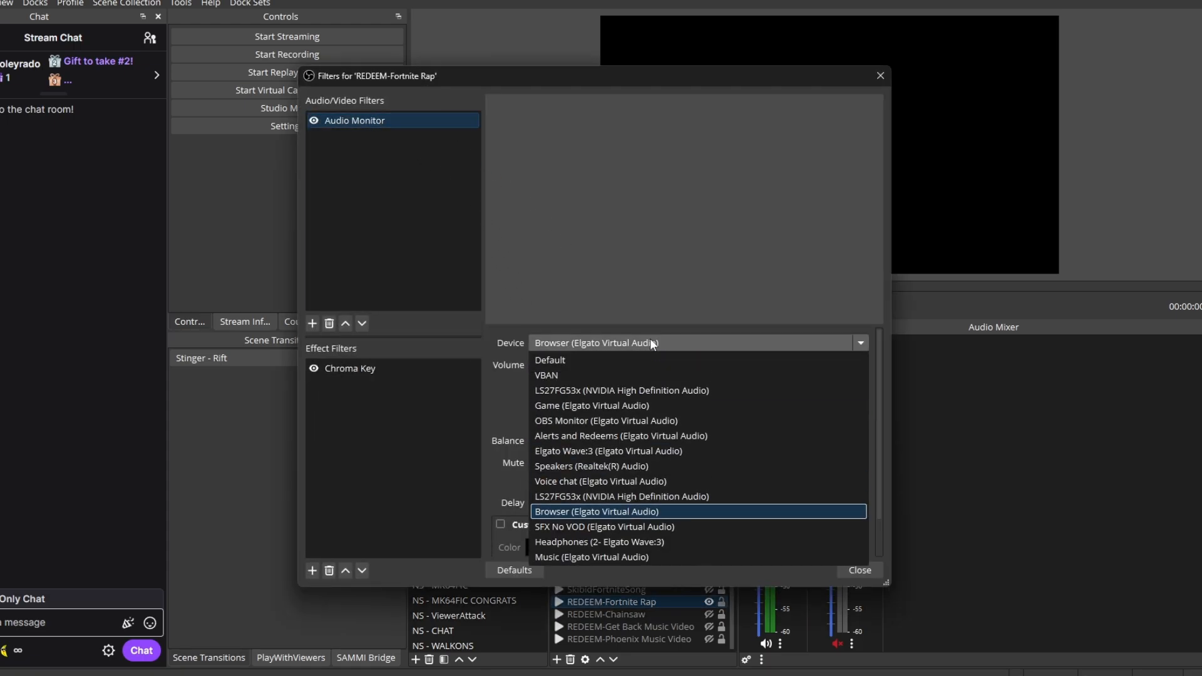
click(668, 526)
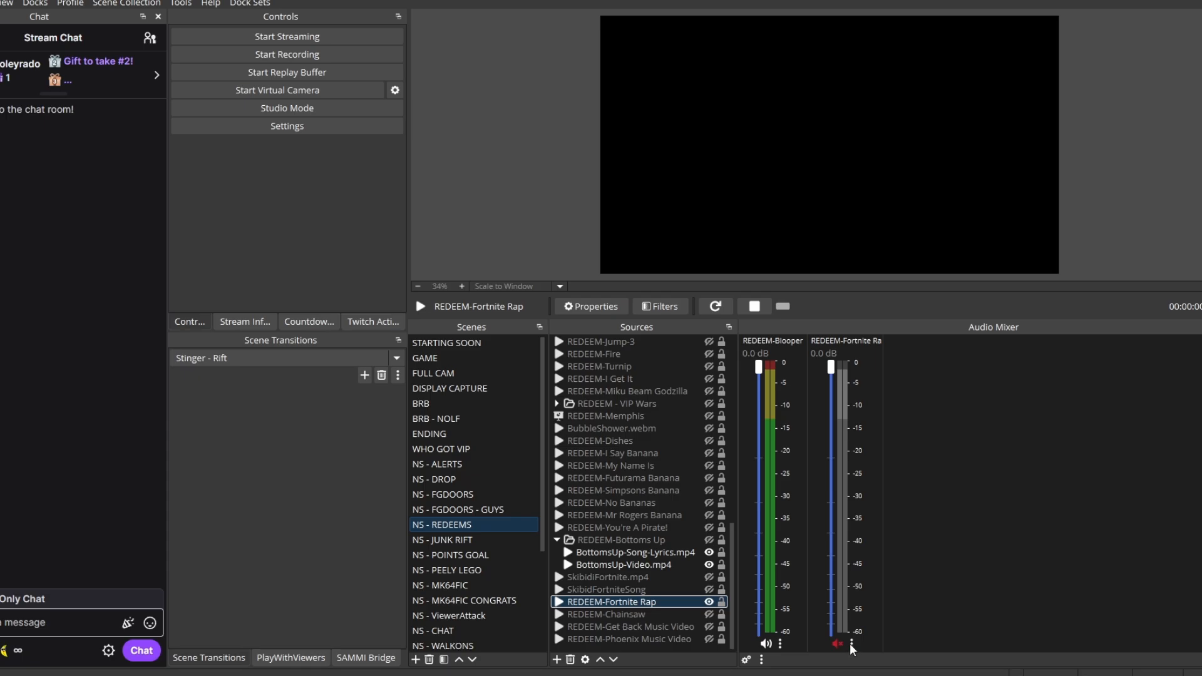
Step: Reopen the filters of REDEEM-Fortnite Rap and review the Audio Monitor filter's device and mute settings
click(851, 644)
click(880, 597)
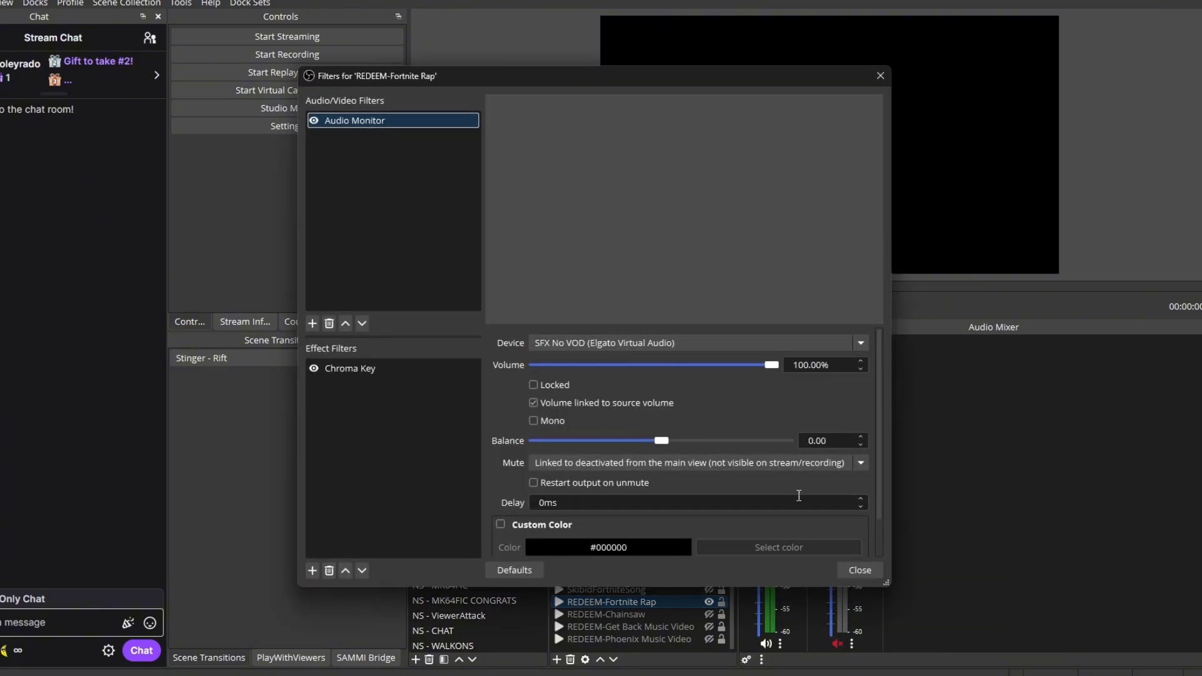
click(859, 570)
Step: Switch to Wave Link and check the Personal Mix volume of the SFX No VOD channel
click(131, 674)
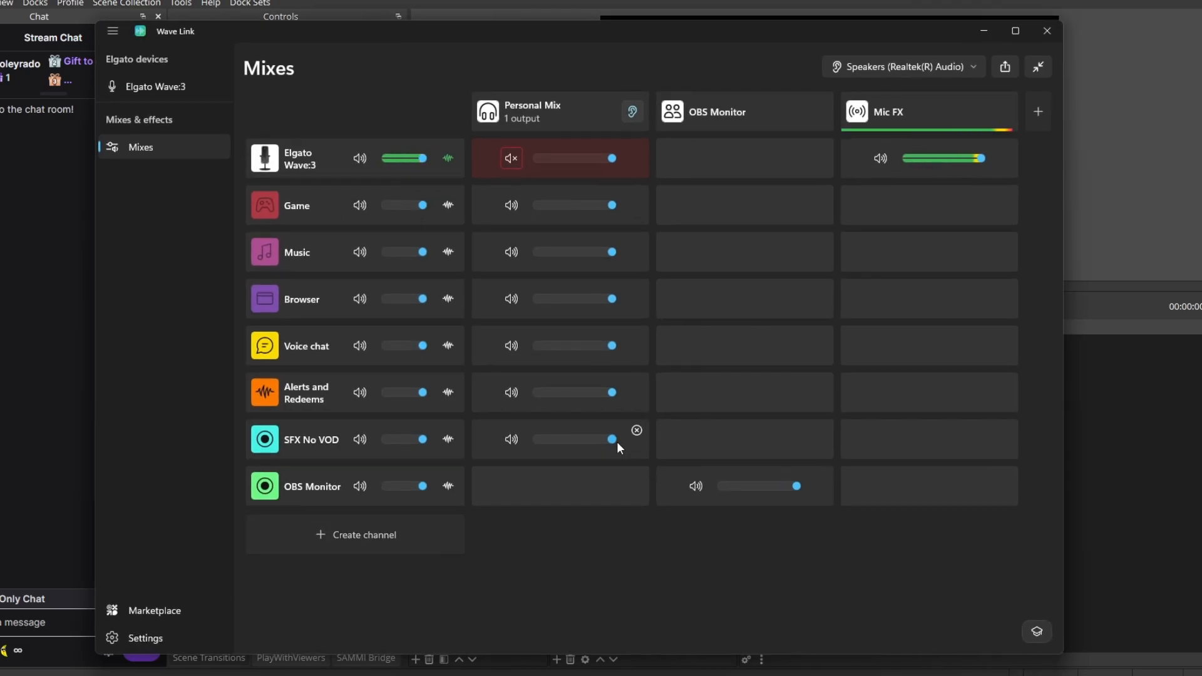
mouse_move(611, 441)
mouse_down()
mouse_move(556, 445)
mouse_move(618, 443)
mouse_up()
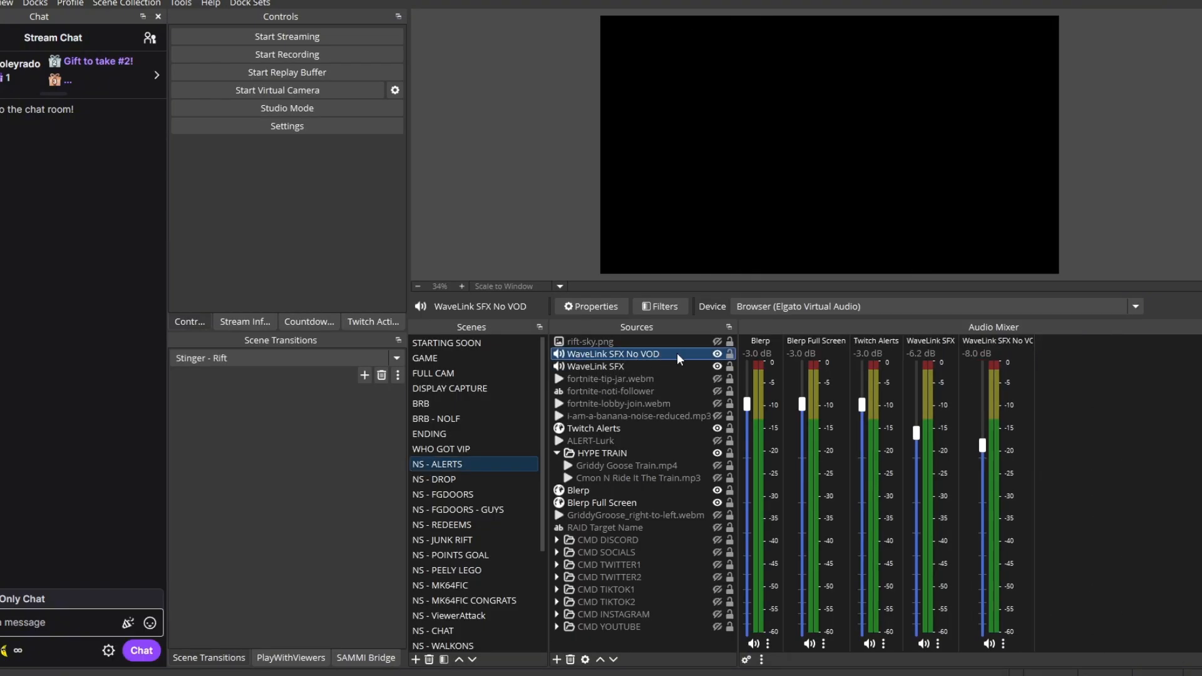
Step: Back in the NS - ALERTS scene of OBS, recheck the tracks of WaveLink SFX No VOD and the WaveLink mixer levels
click(1003, 644)
click(1016, 638)
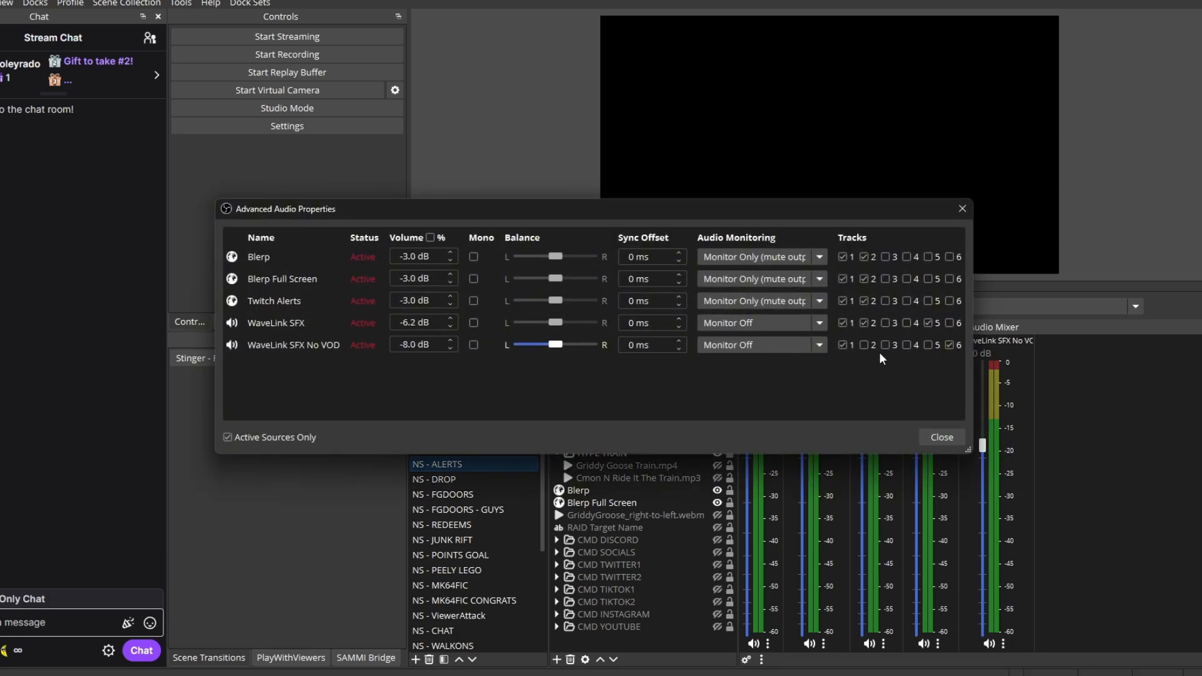
click(948, 437)
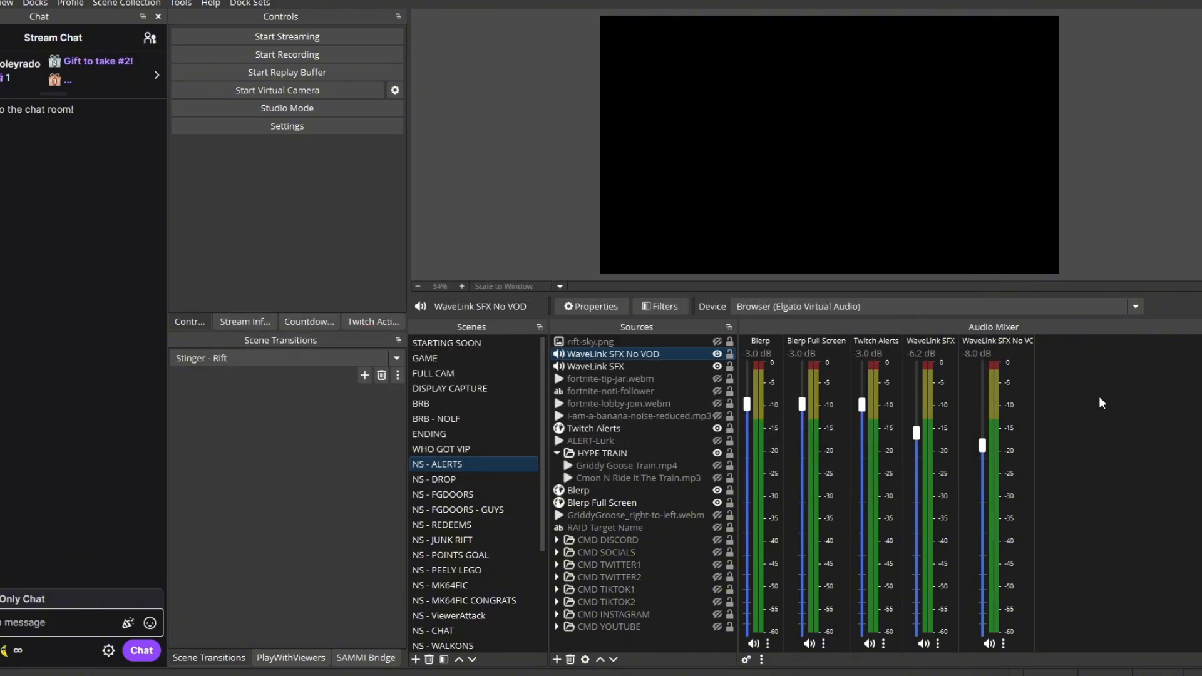
drag(917, 436, 982, 461)
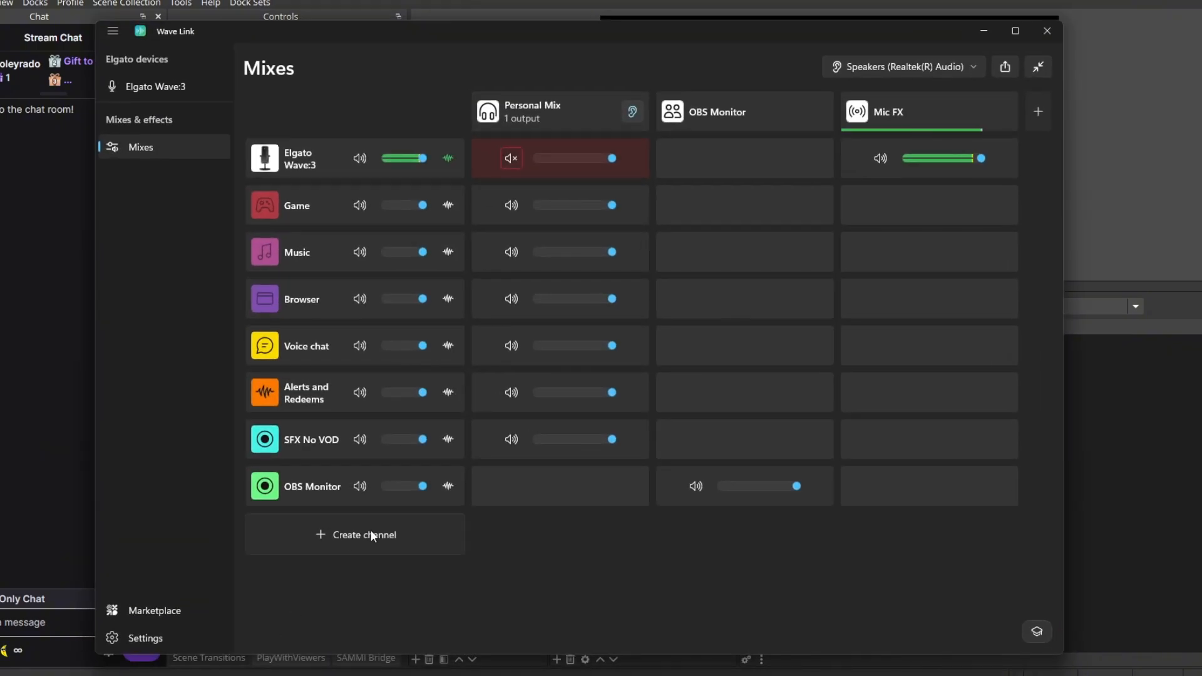
Step: Check the Alerts and Redeems volume in the Personal Mix and return to OBS
mouse_move(614, 393)
mouse_down()
mouse_move(572, 396)
mouse_move(620, 412)
mouse_move(609, 394)
mouse_up()
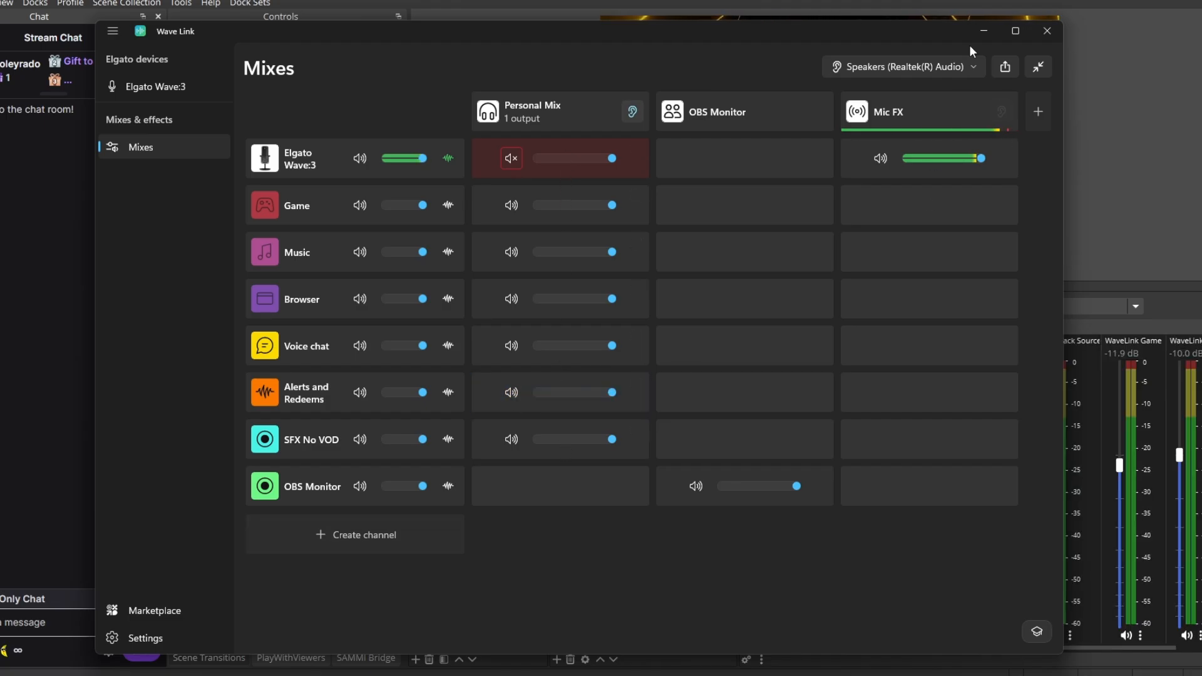
click(983, 31)
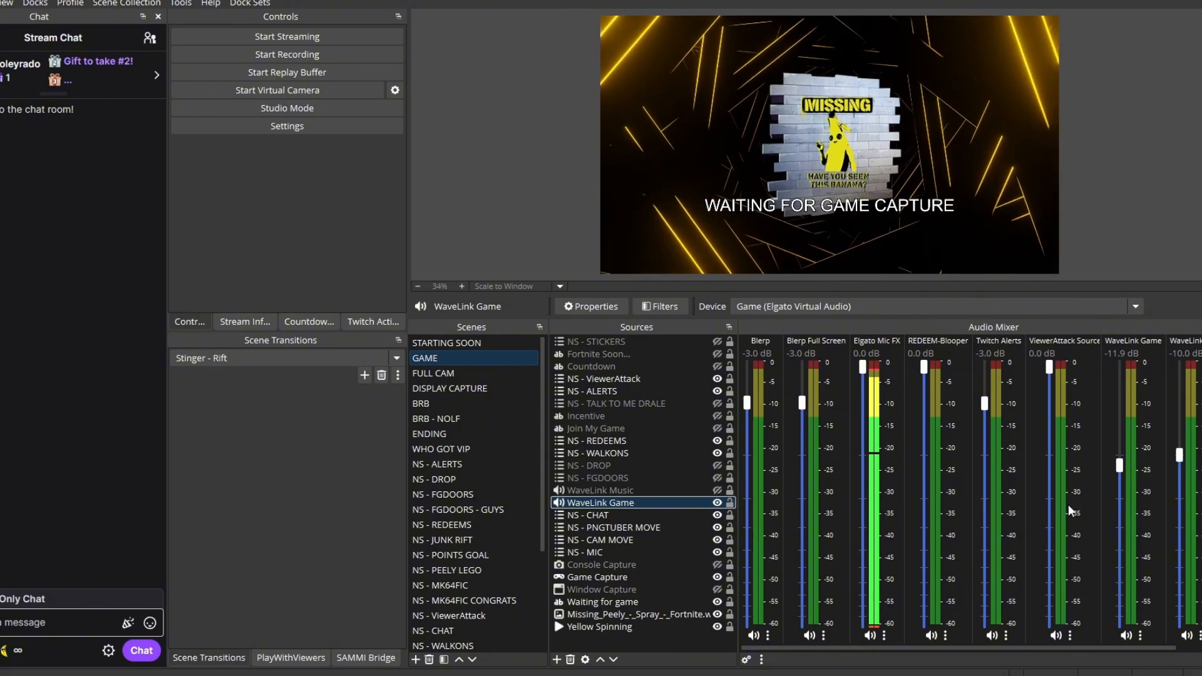
Step: Review the Audio Monitor filter on the WaveLink Game source in the GAME scene, including its available output devices
click(648, 491)
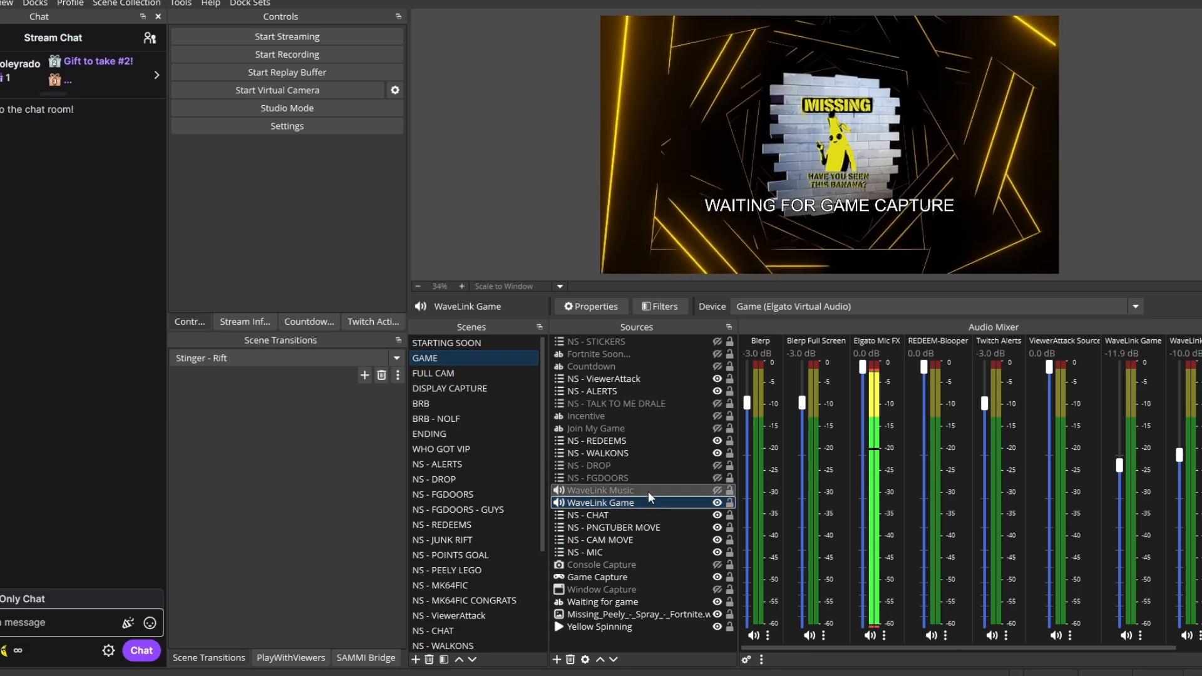
click(642, 503)
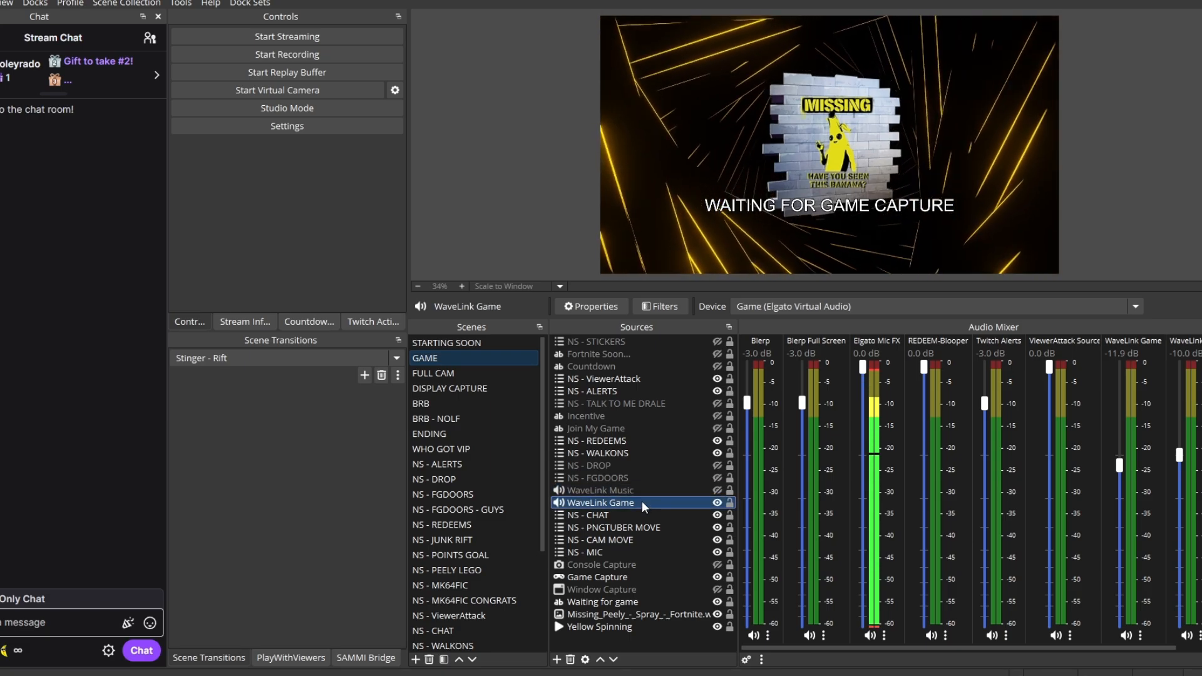
right_click(641, 501)
click(656, 470)
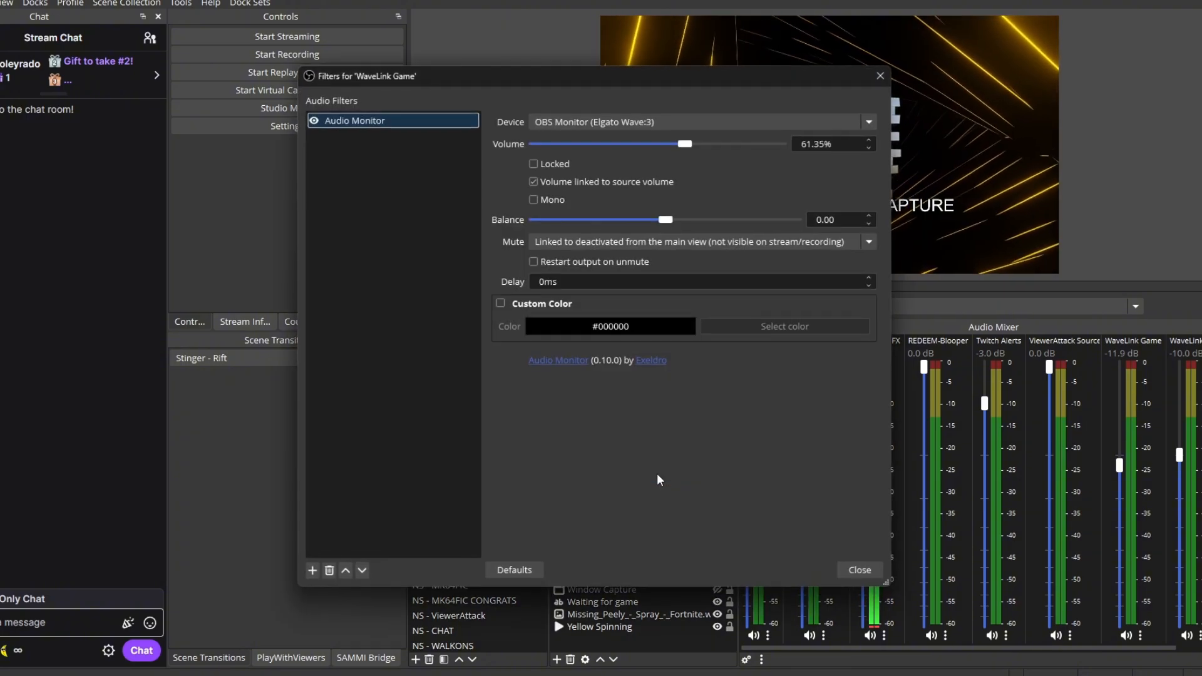
click(618, 122)
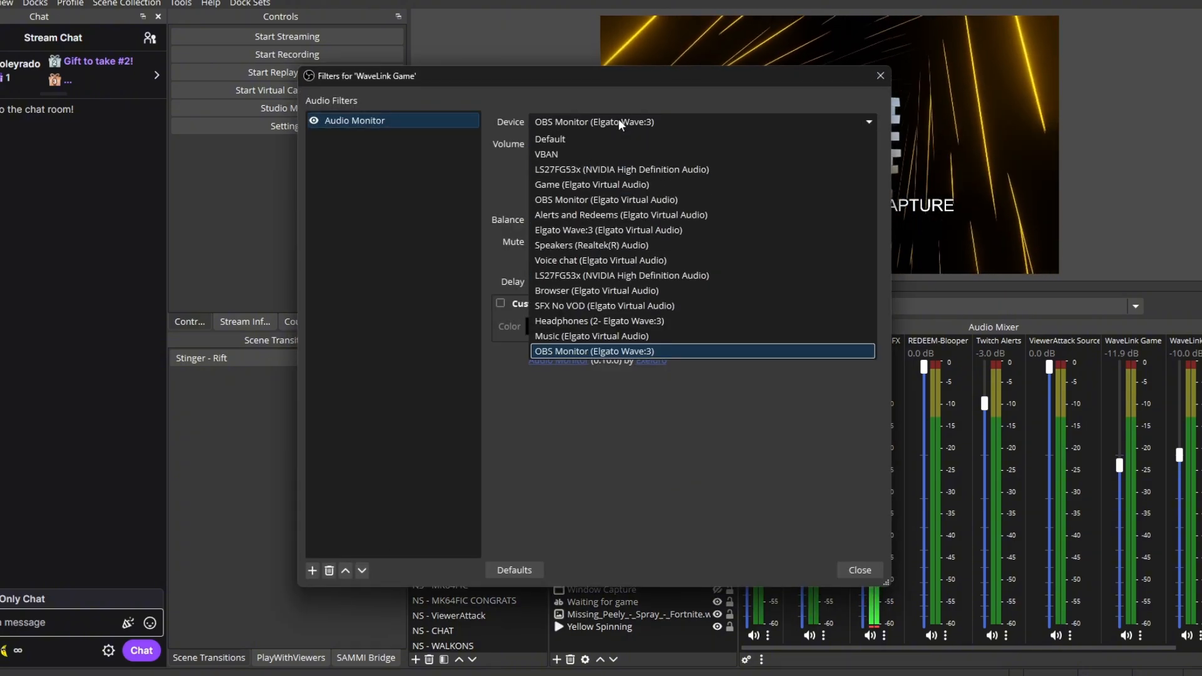
click(618, 120)
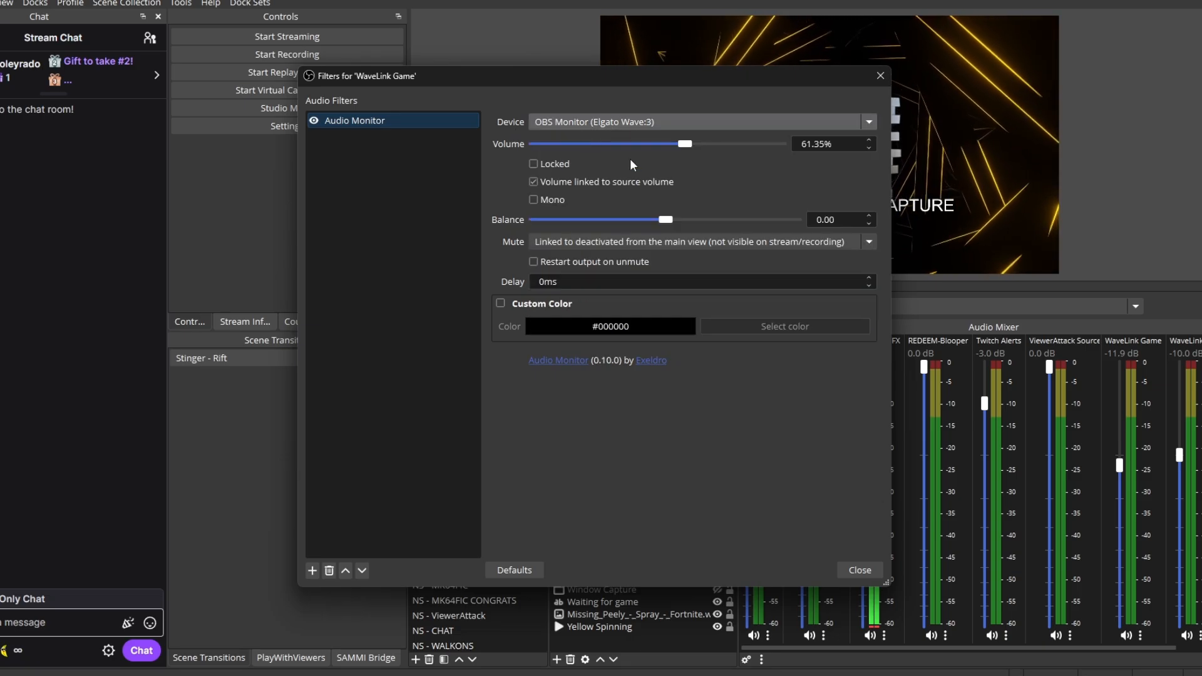
click(858, 569)
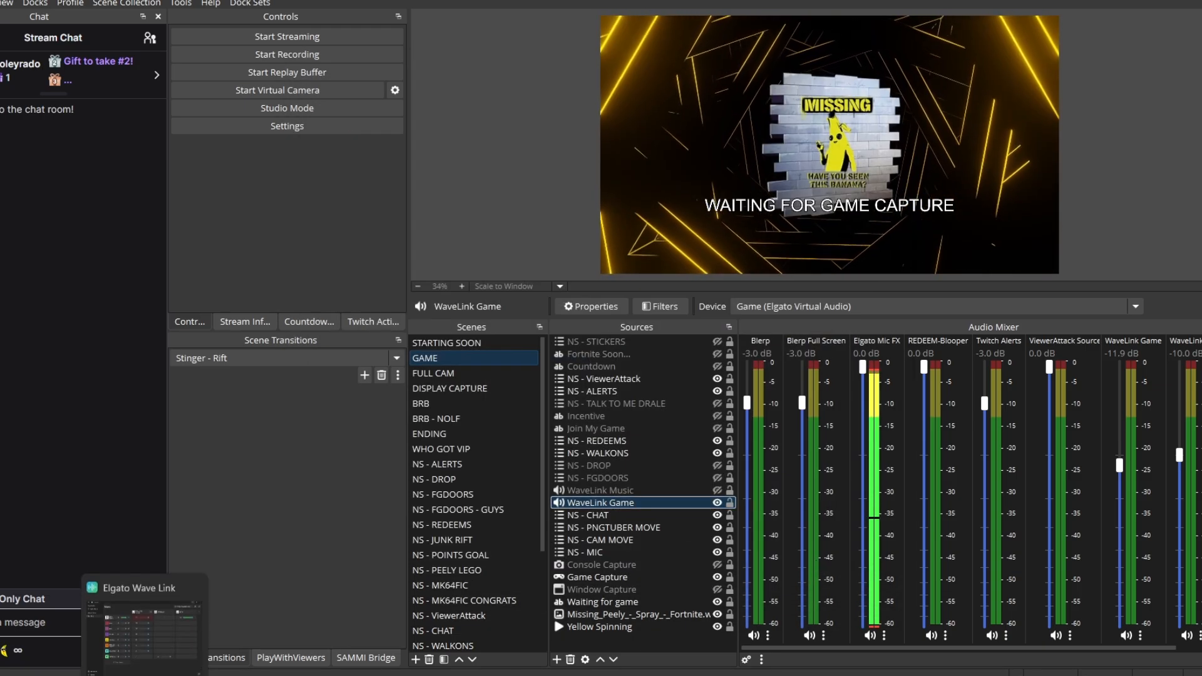
Step: Switch to Wave Link, make OBS Monitor the mix heard through the speakers, and check the OBS Monitor channel's volume in it
click(289, 675)
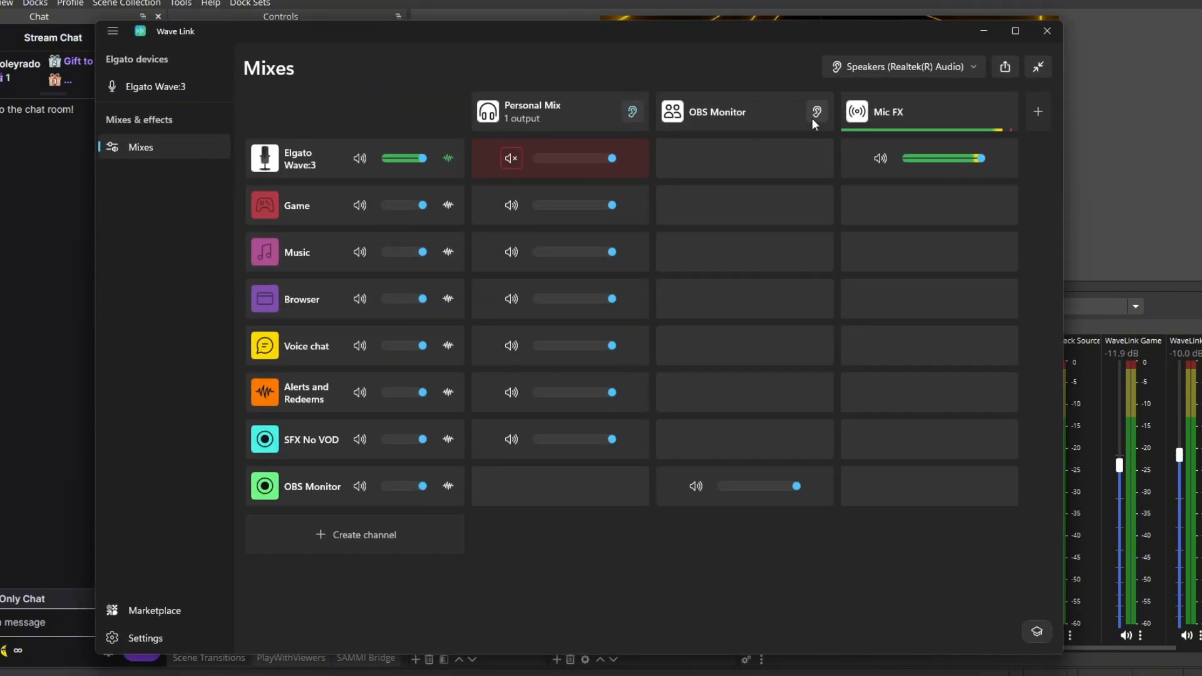
click(815, 118)
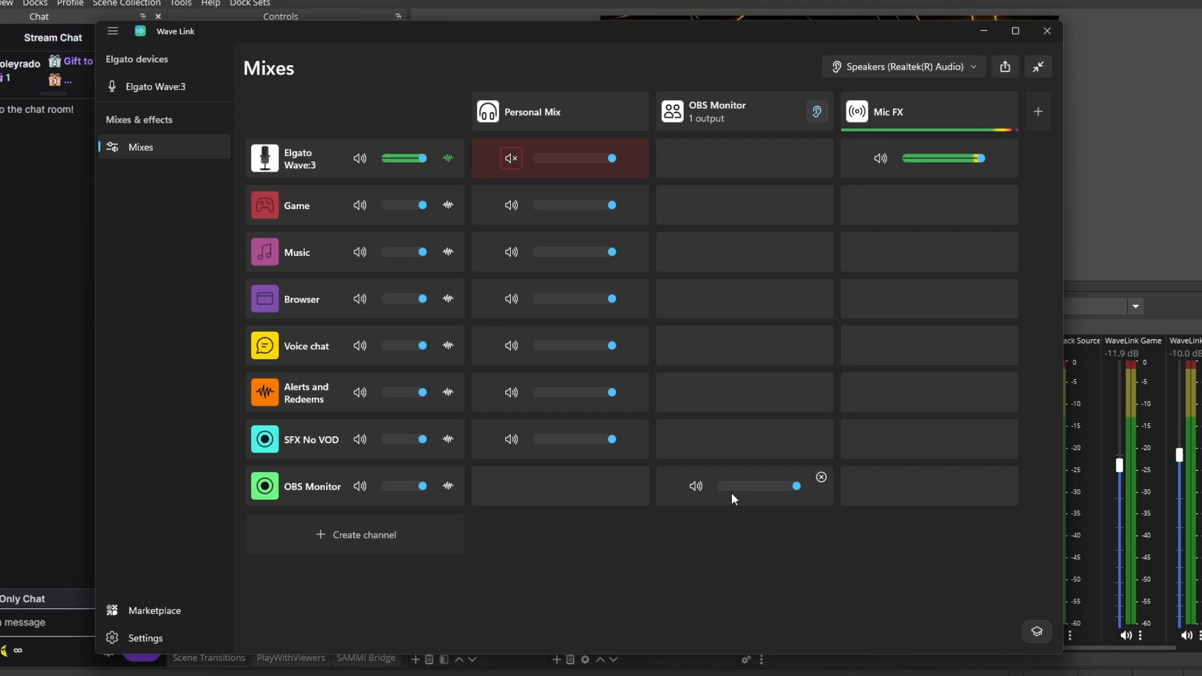
drag(738, 490, 800, 490)
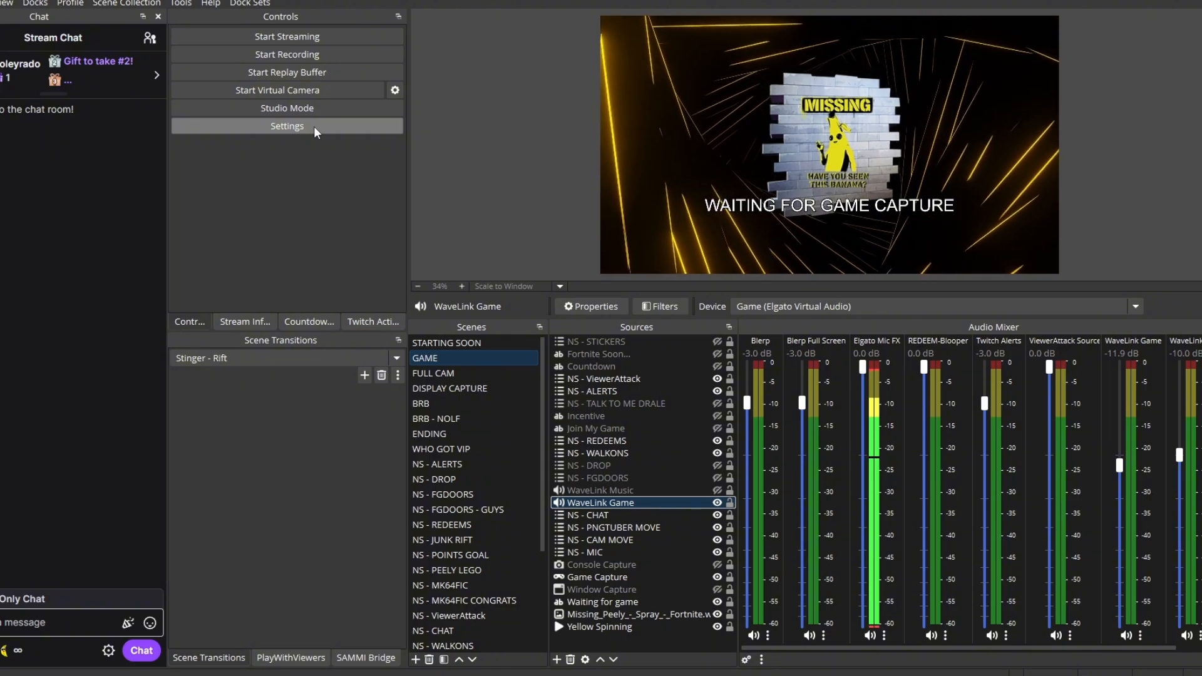
Step: Switch to OBS and examine the streaming and recording output settings, including the audio track and Twitch VOD track assignments
click(313, 126)
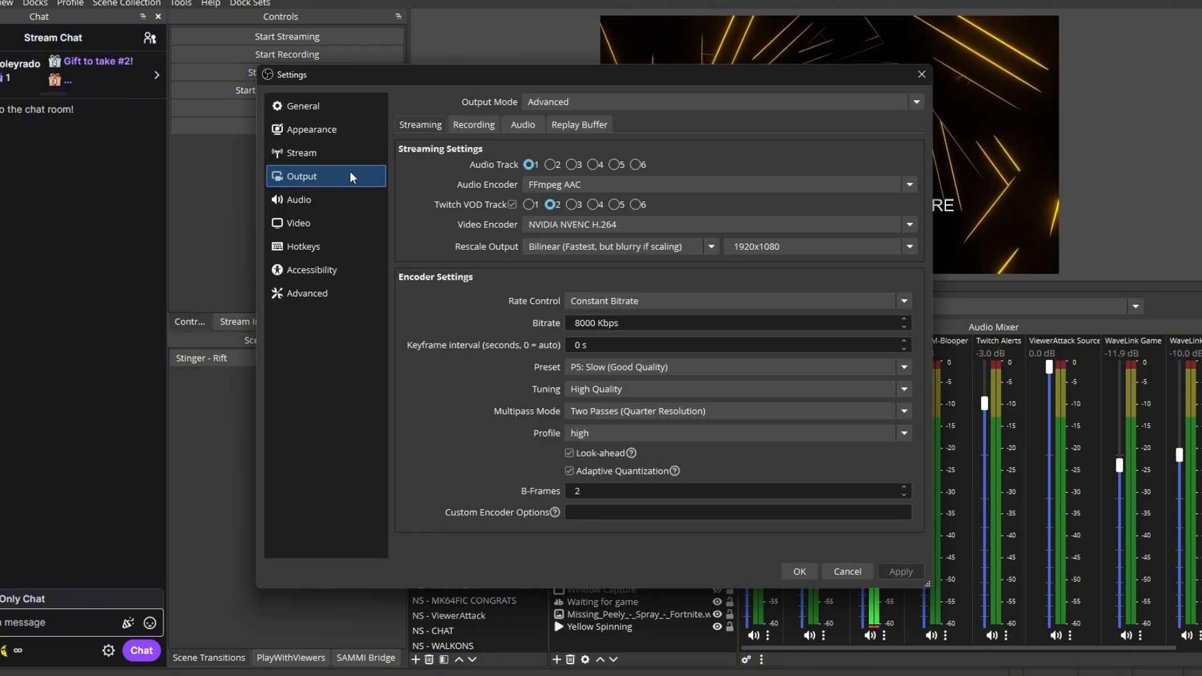
click(475, 125)
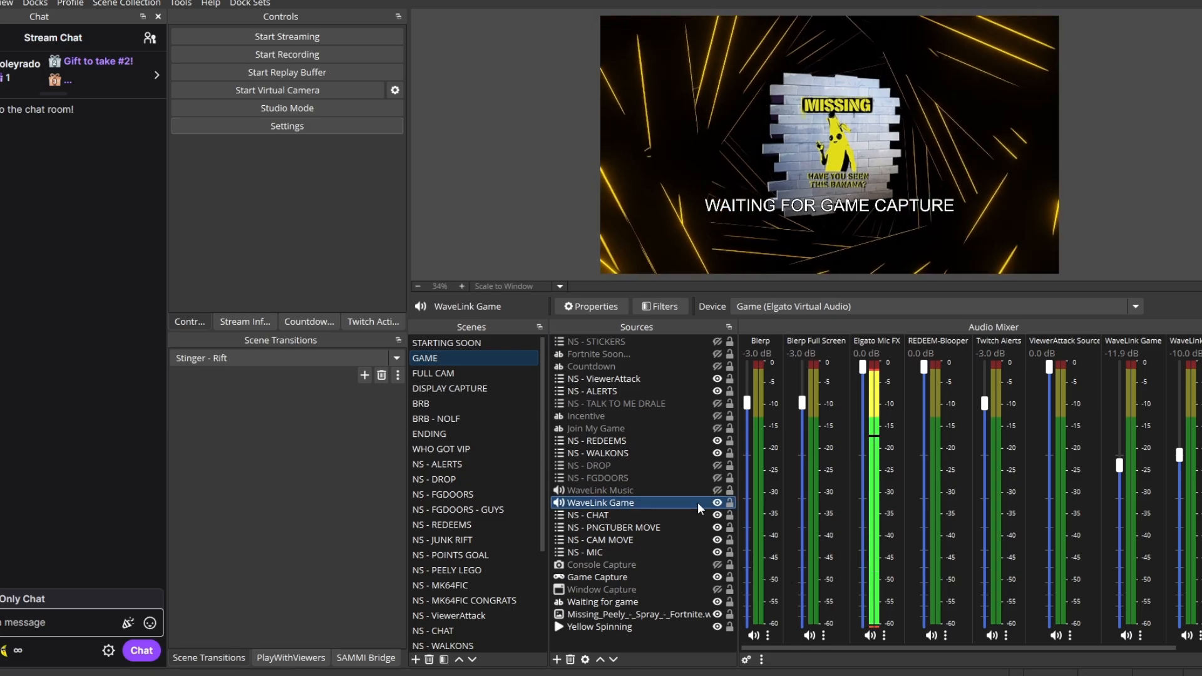
Step: Review the track assignments of the WaveLink Game, WaveLink SFX and WaveLink SFX No VOD sources in Advanced Audio Properties
click(637, 492)
click(647, 506)
click(1140, 635)
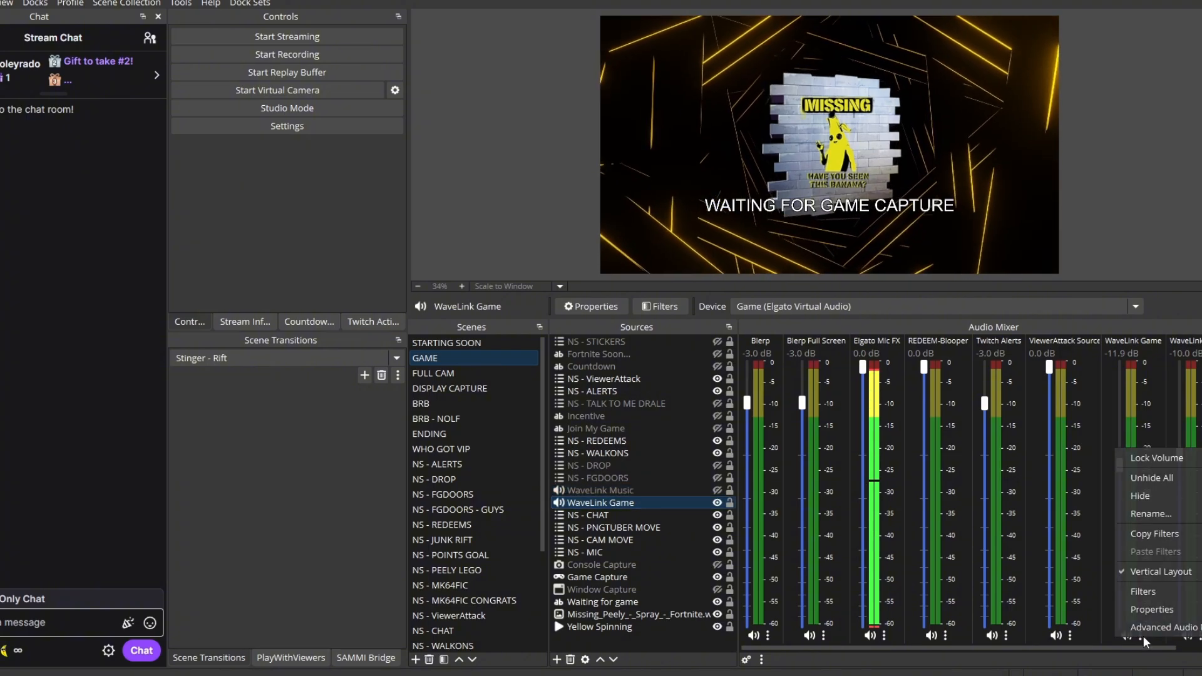
click(1157, 546)
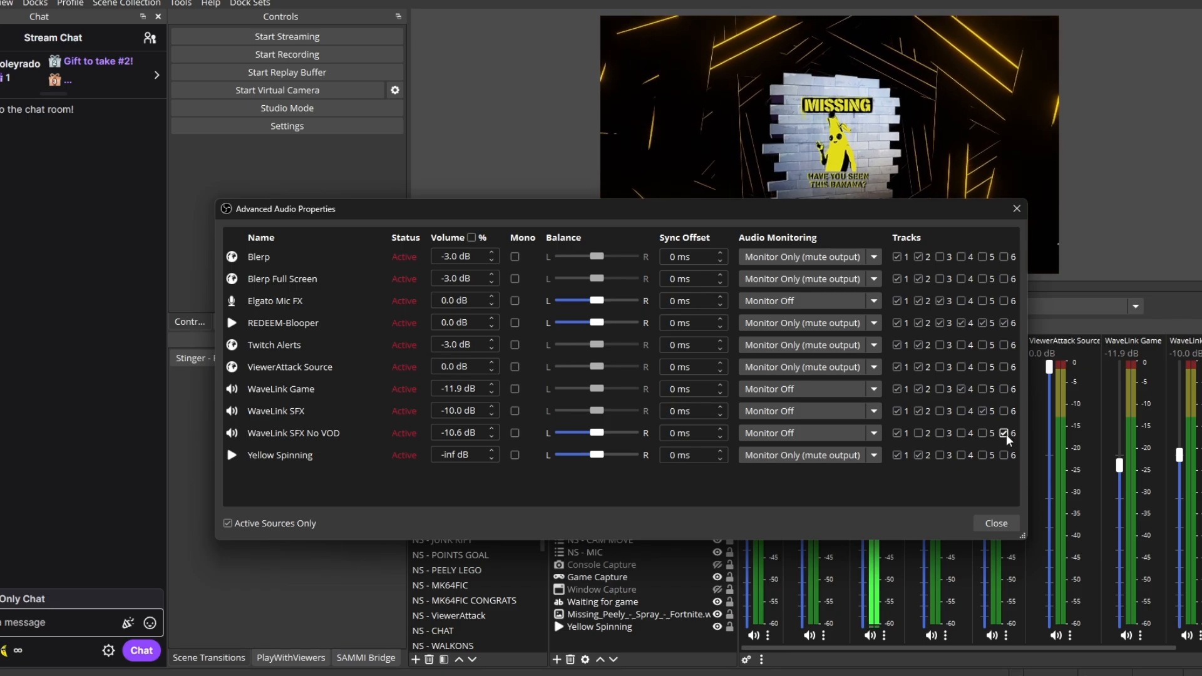
click(996, 523)
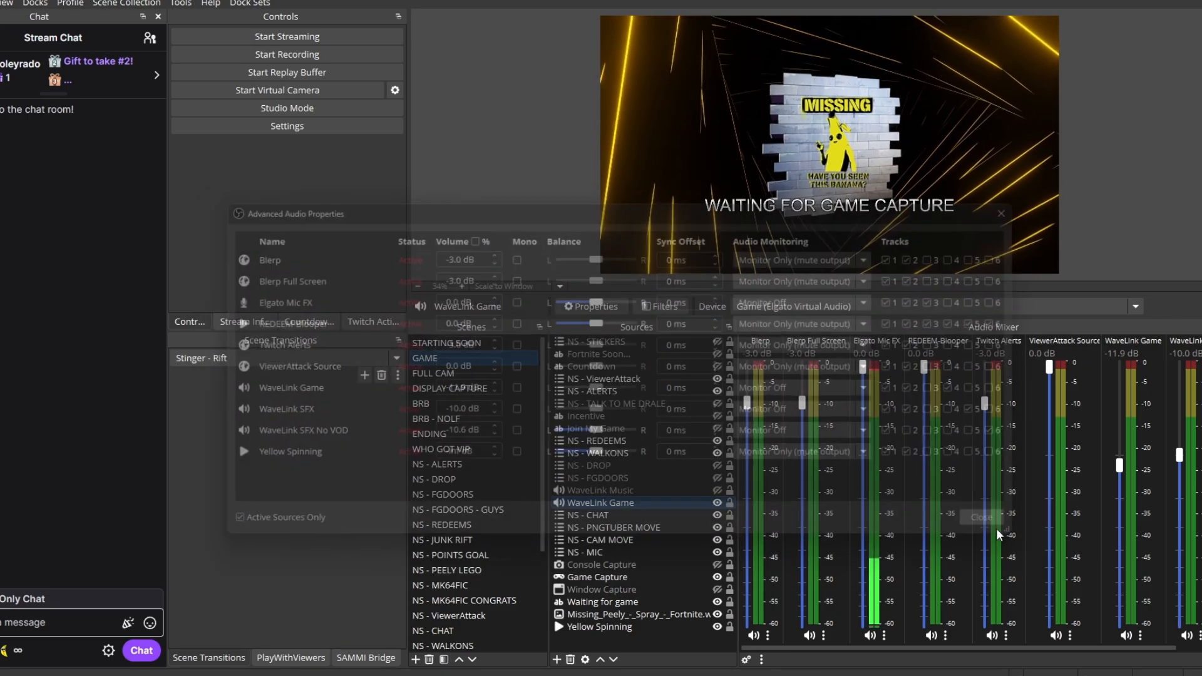